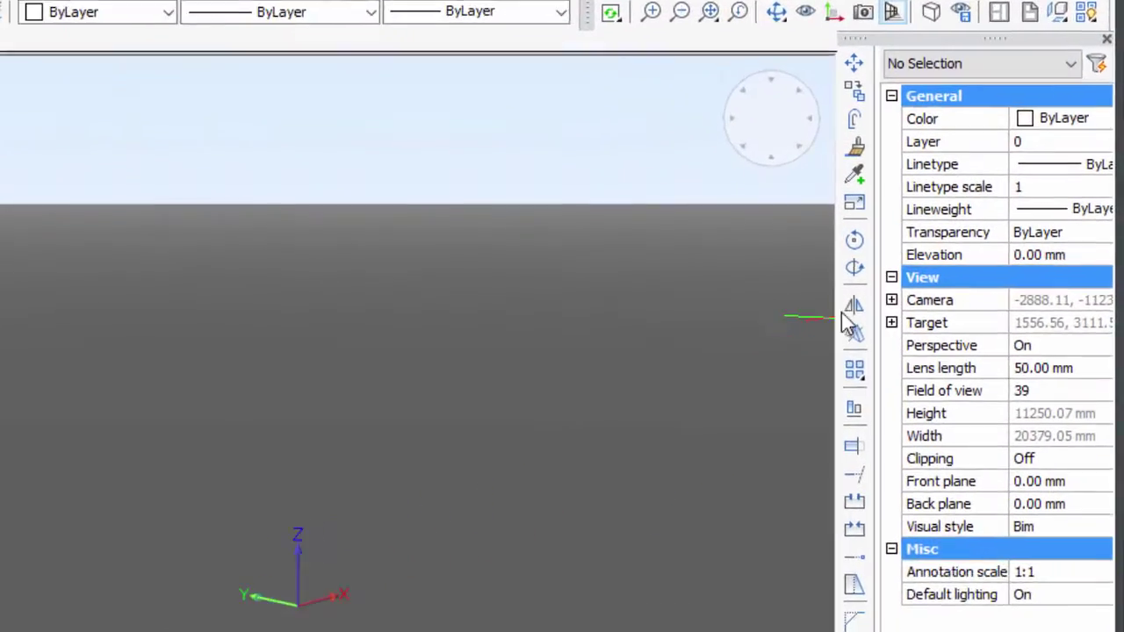
Set the drawing elevation to -100 mm
click(1027, 254)
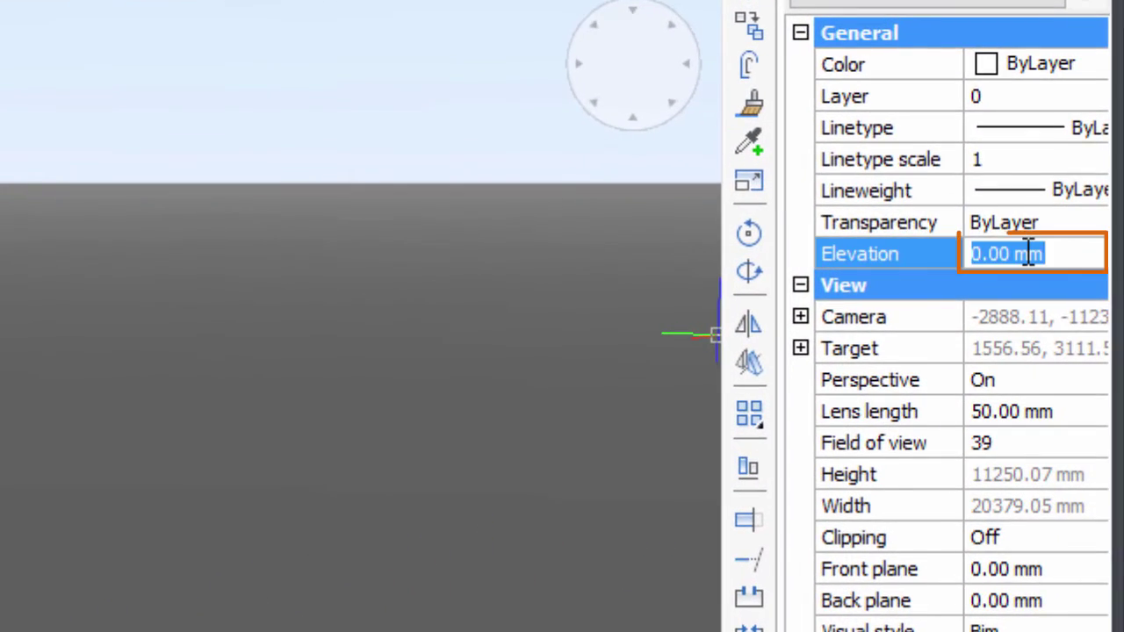
text(-100)
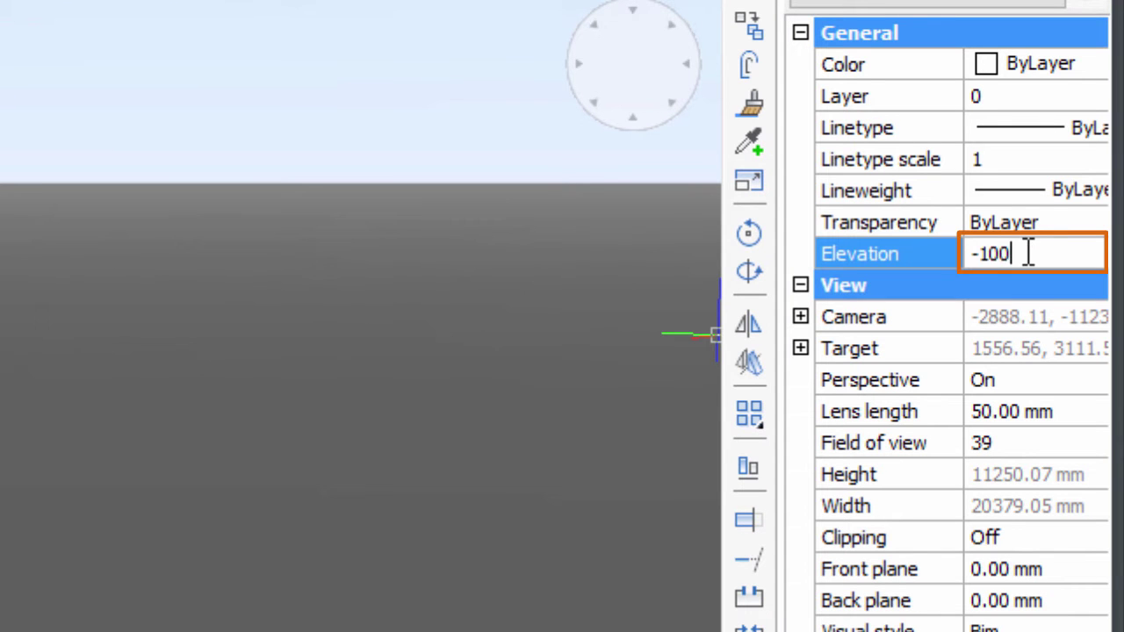
key(Return)
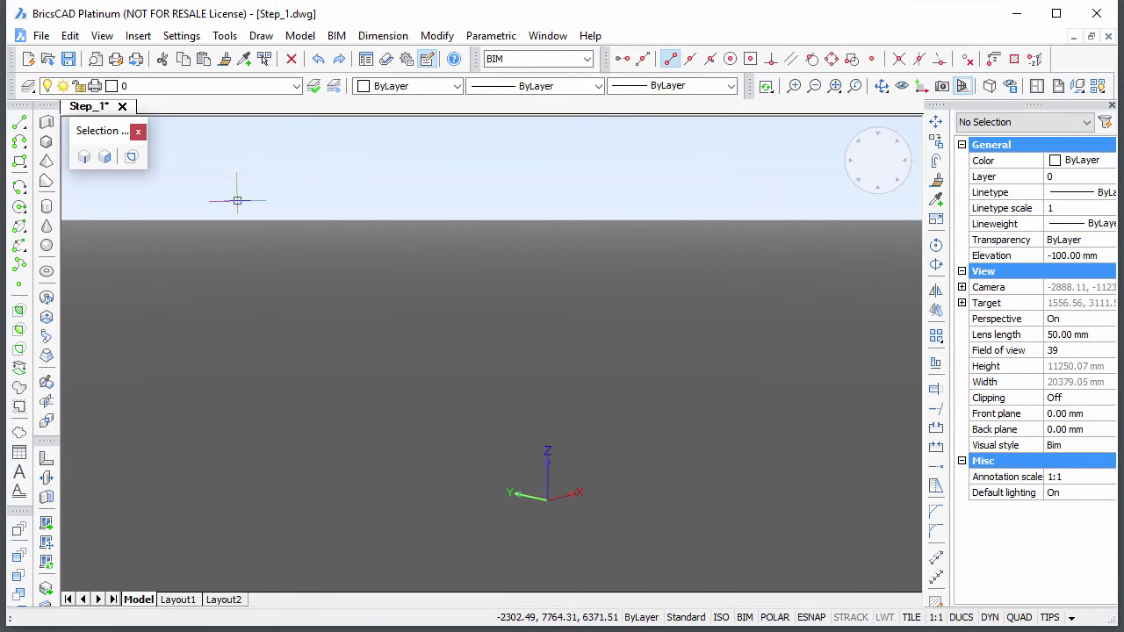
Start a polysolid at 0,0 and draw its first wall segment 17700 mm long along the positive Y axis
click(48, 123)
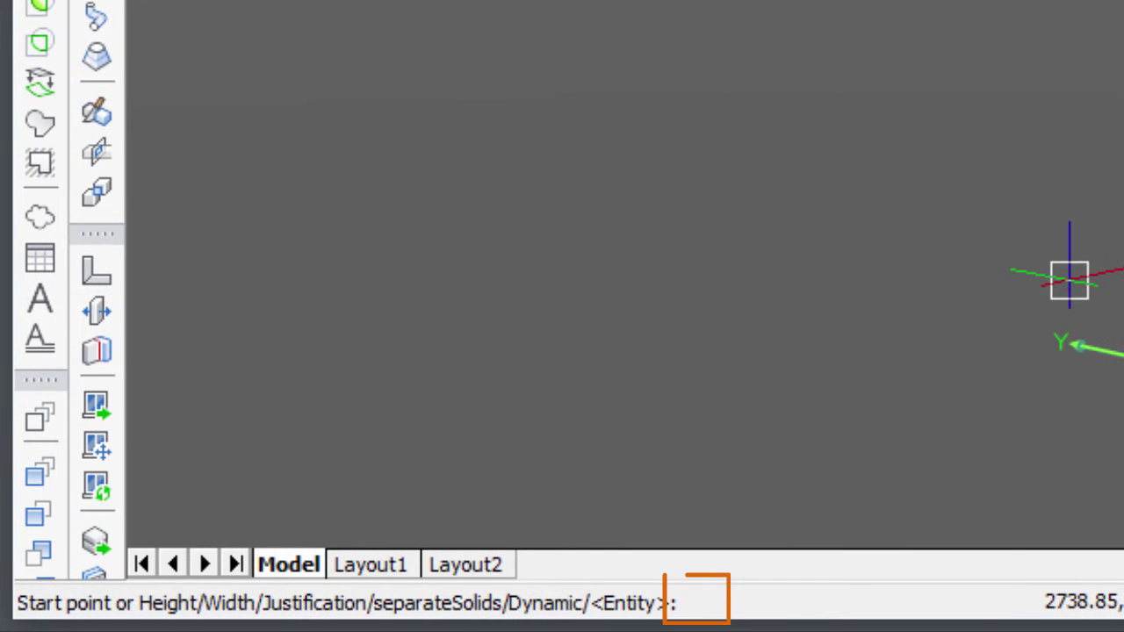
text(0,0)
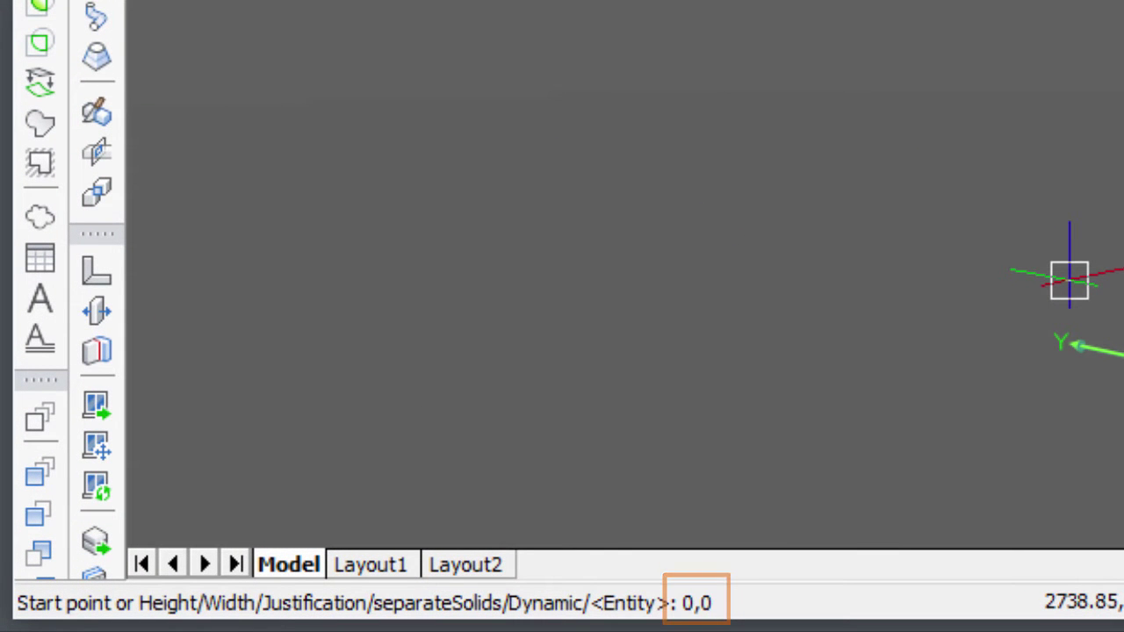
key(Return)
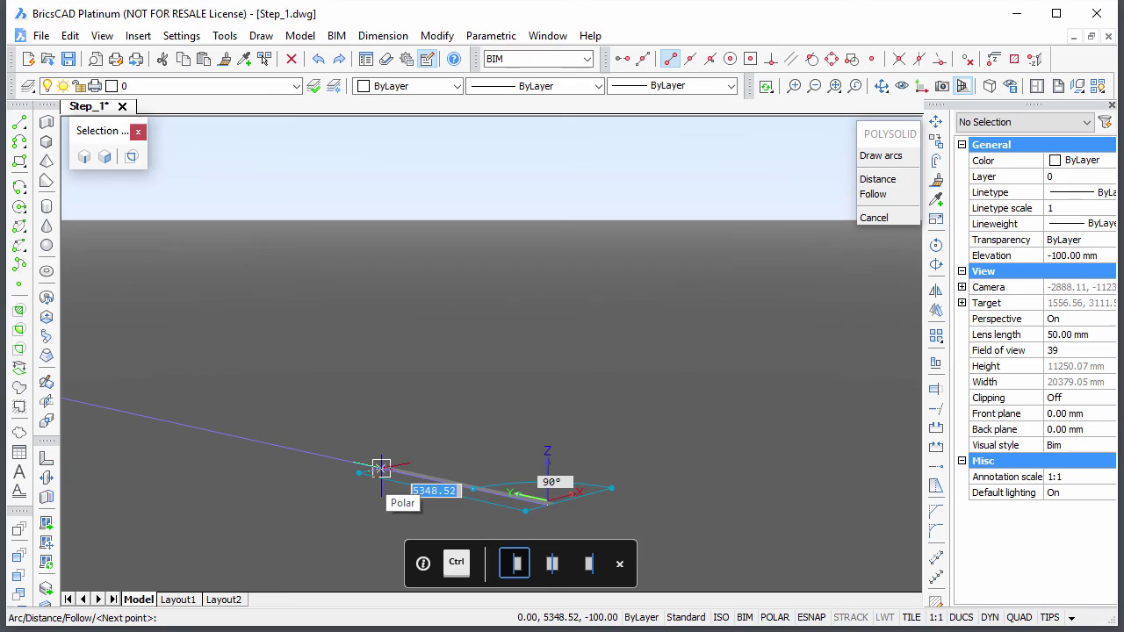
text(17700)
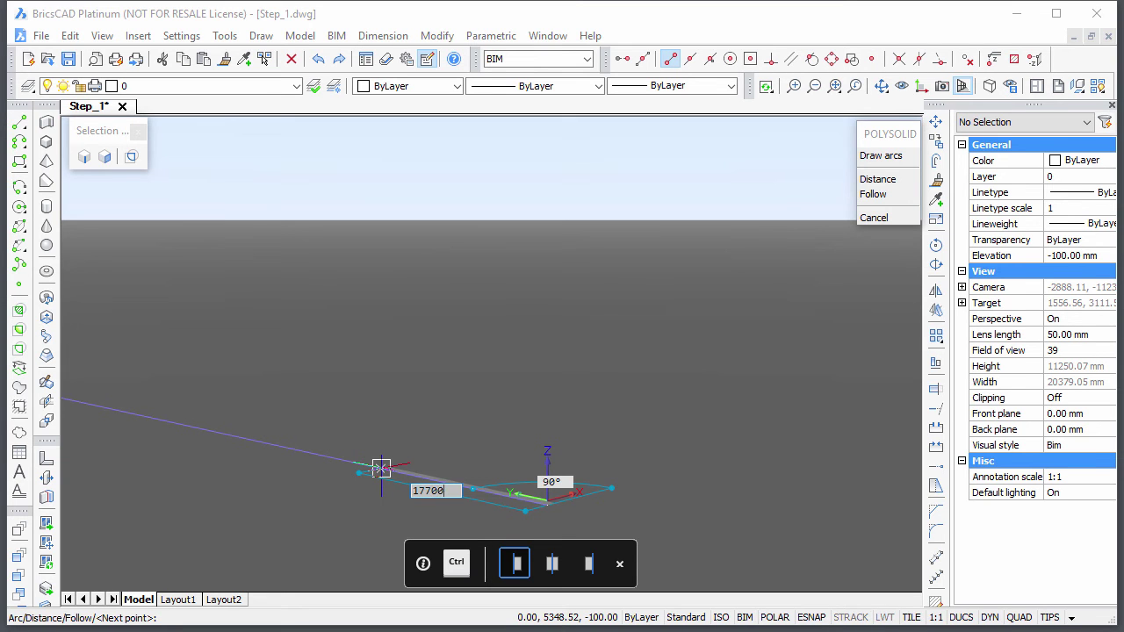
key(Return)
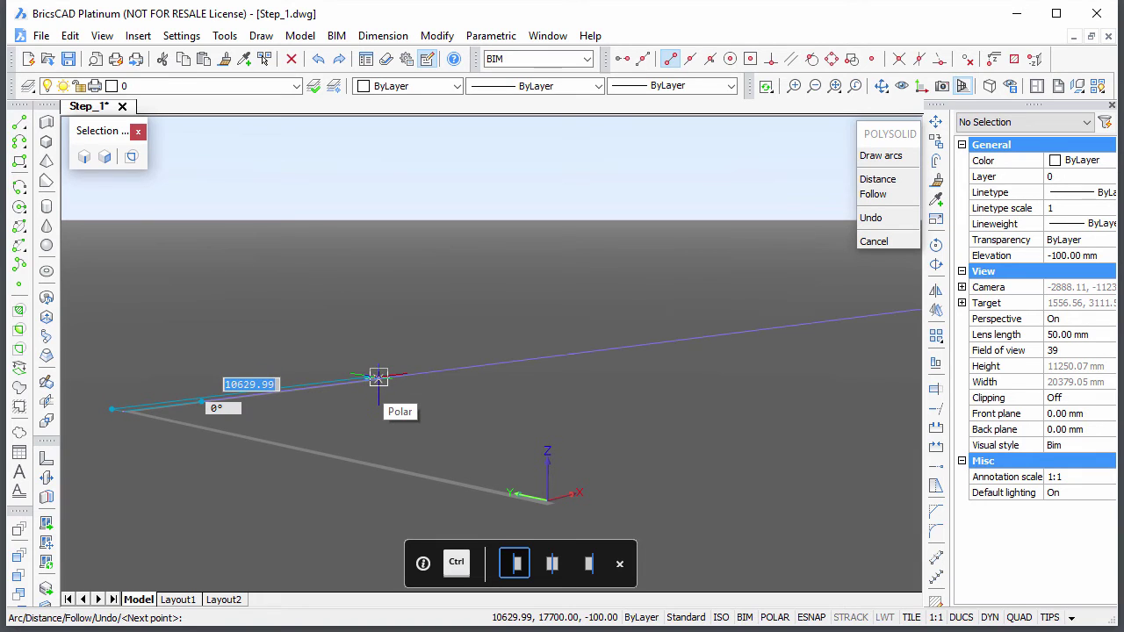
Continue the outline with a 12150 mm segment in the positive X direction and a 9130 mm segment back in the negative Y direction
text(12150)
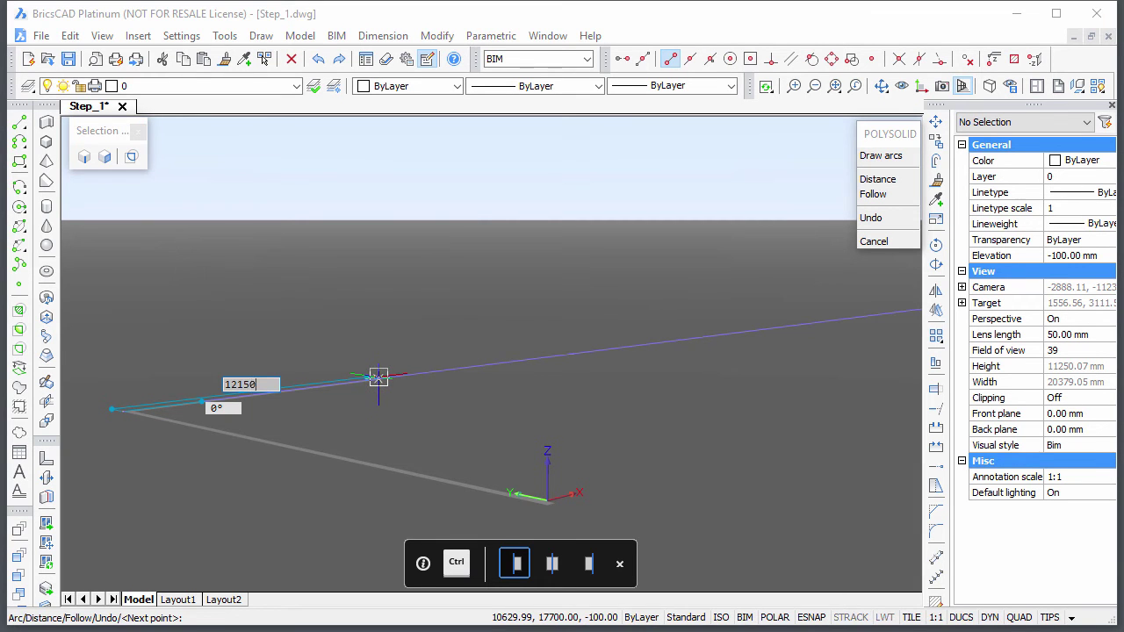
key(Return)
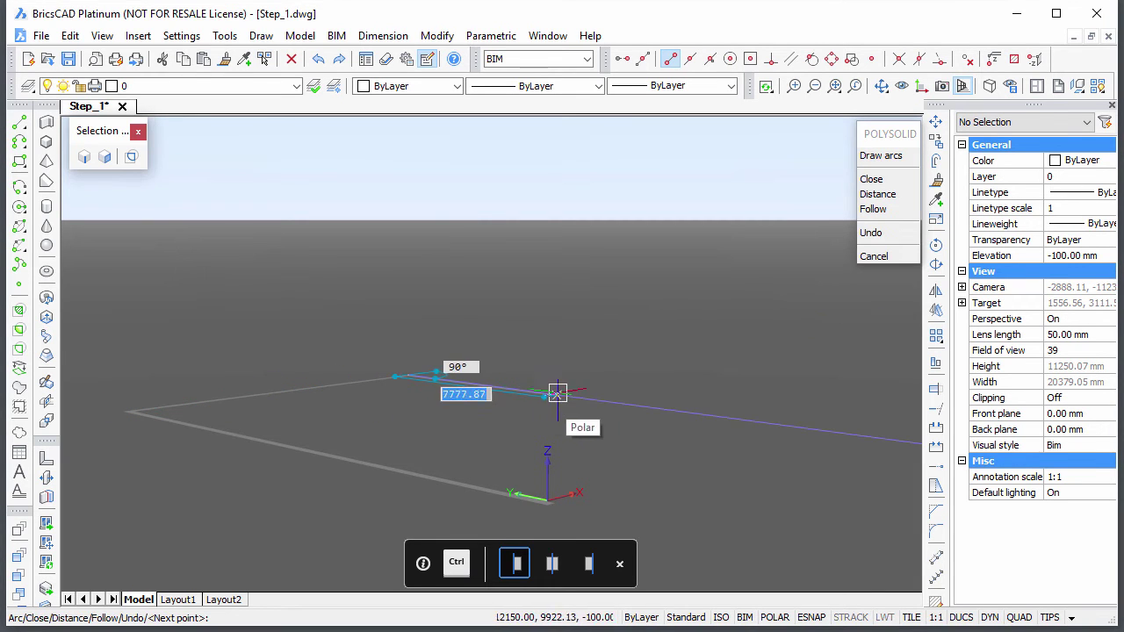
text(913)
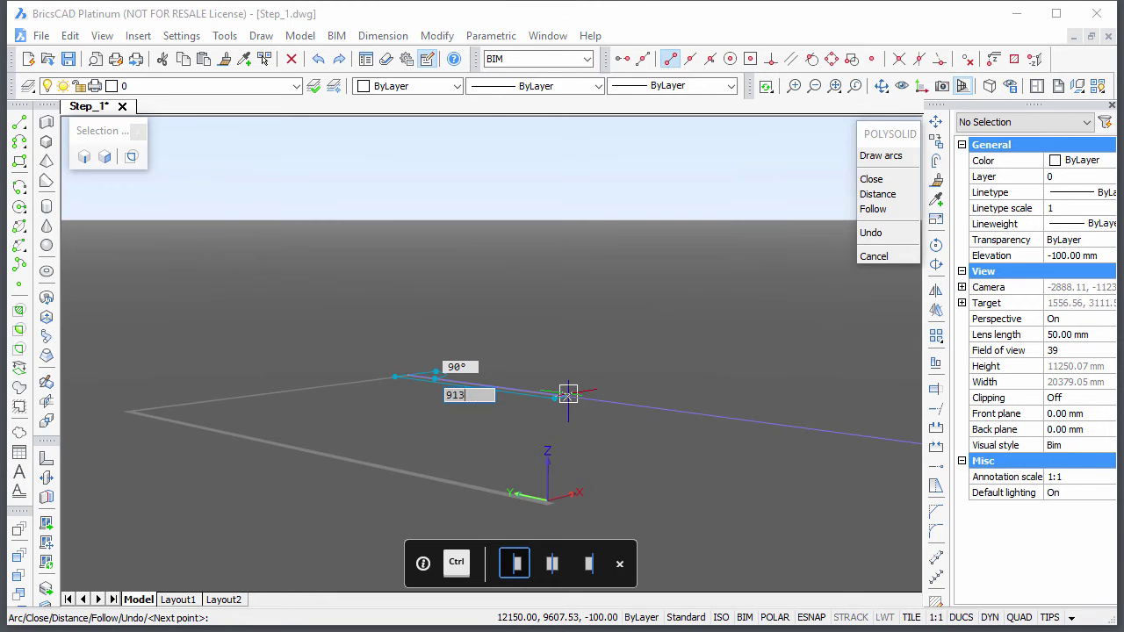
text(0)
key(Return)
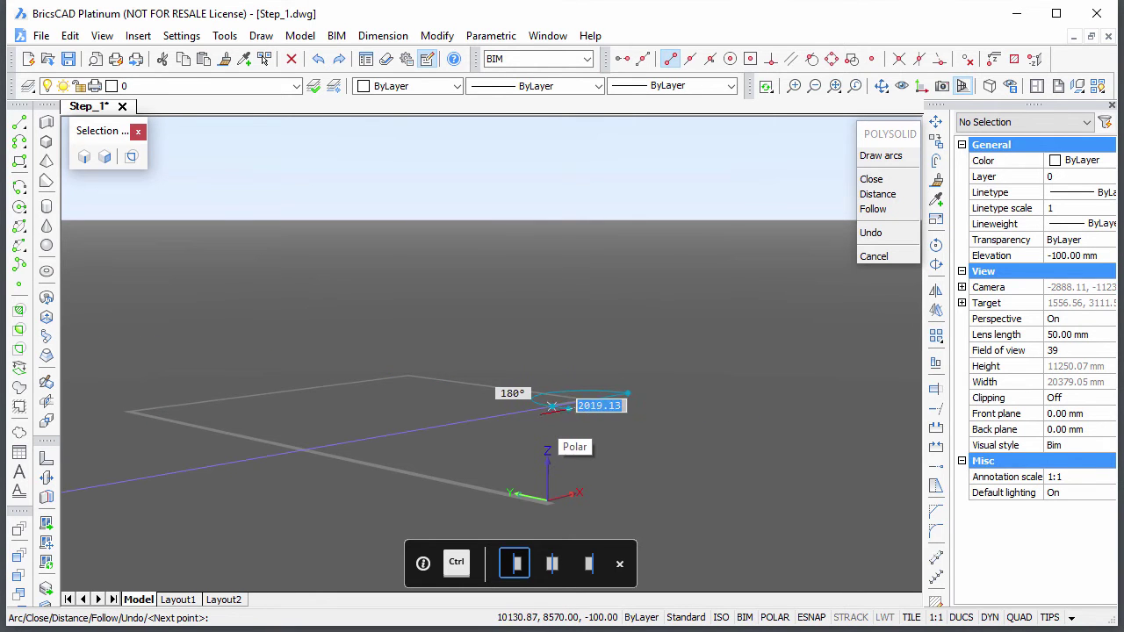
Add a 2550 mm segment in the negative X direction and a segment reaching level with the origin, then close the outline
text(2550)
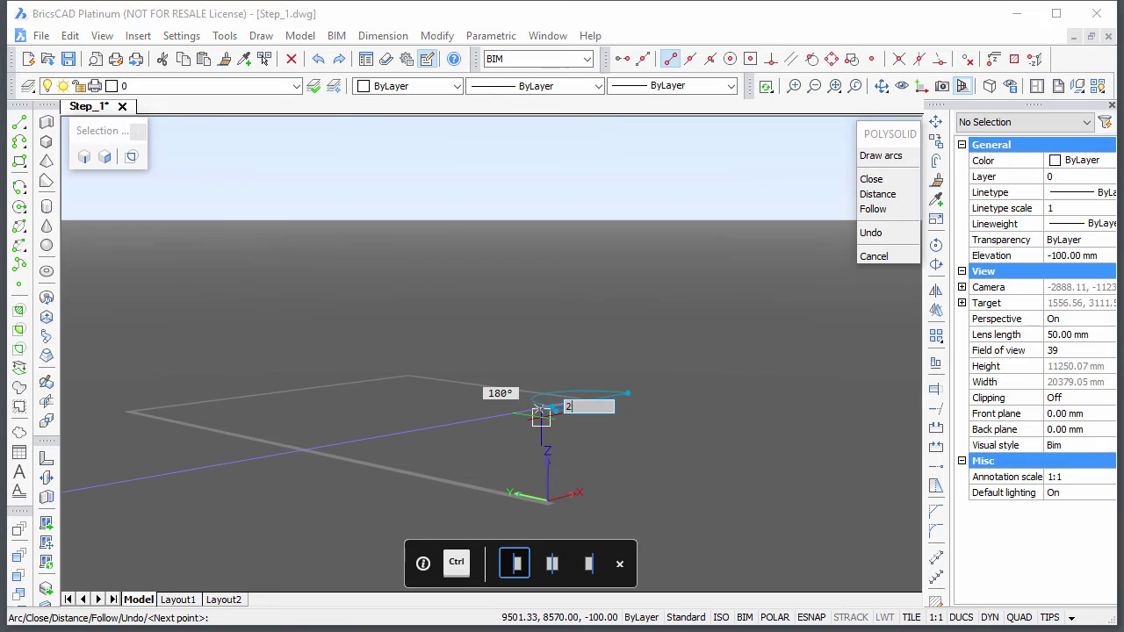
key(Return)
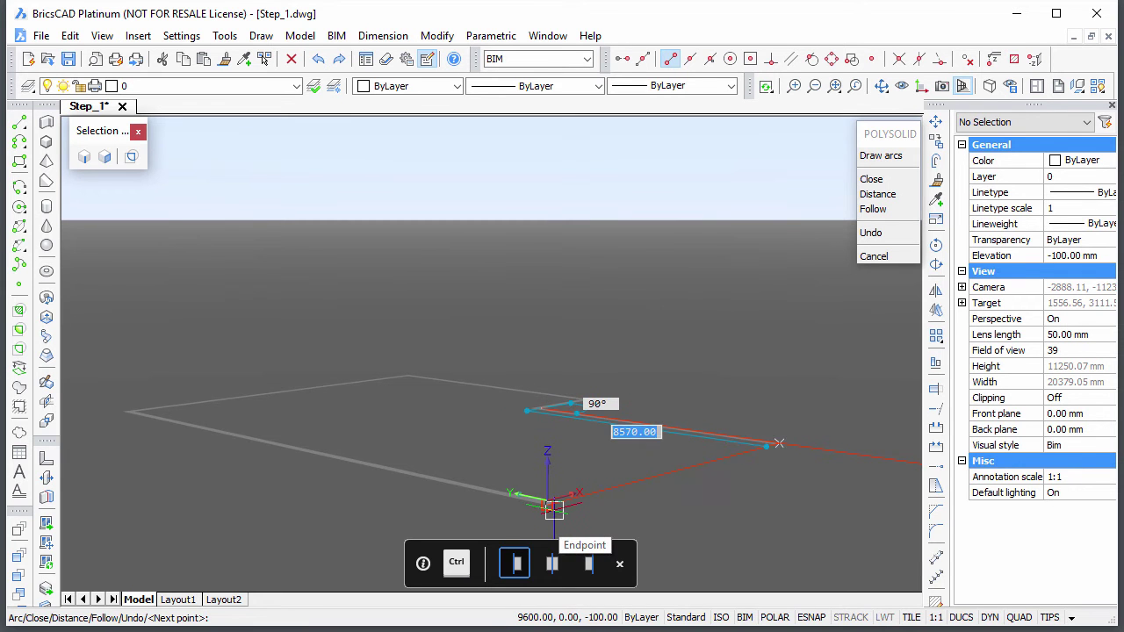
click(553, 509)
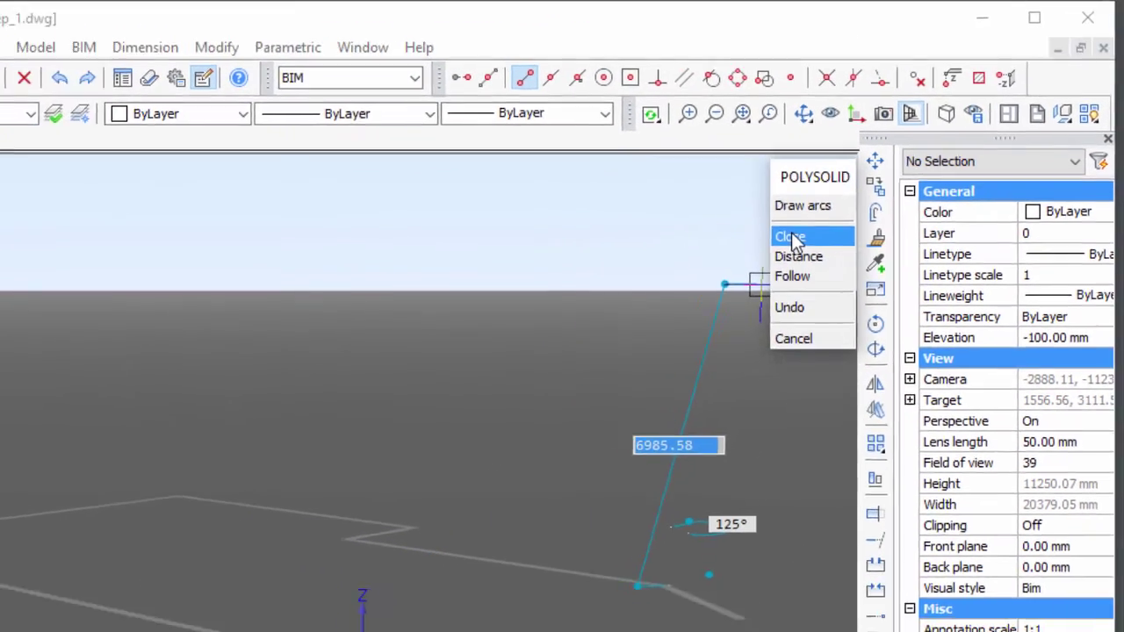
click(760, 257)
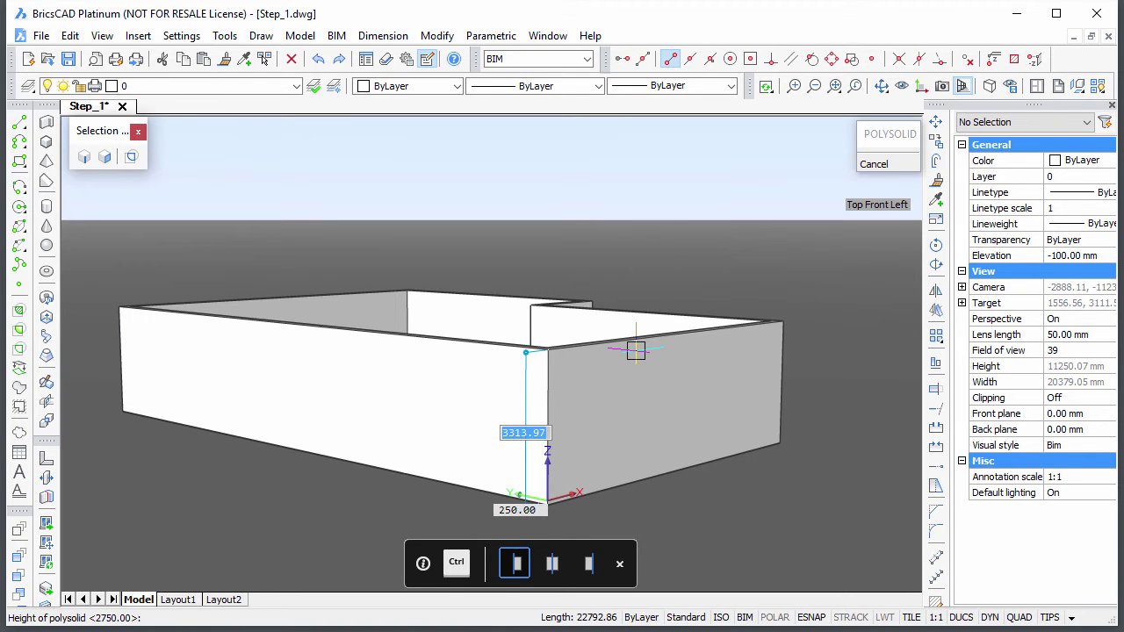
Set the outer walls' height to 2850 mm and their width to 400 mm
text(2850)
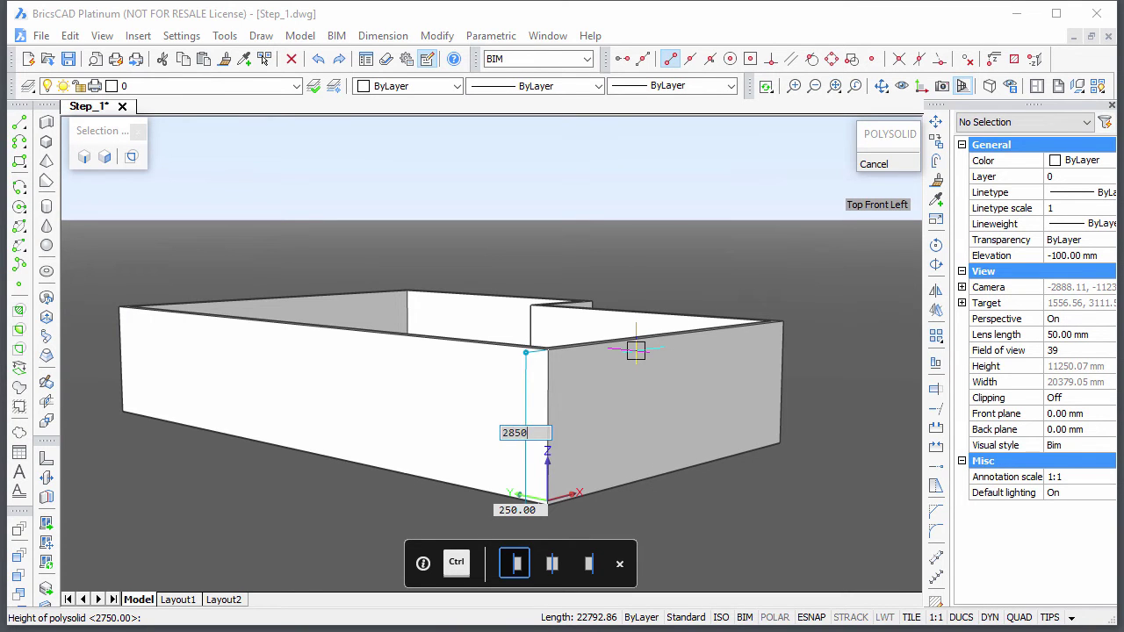
key(Tab)
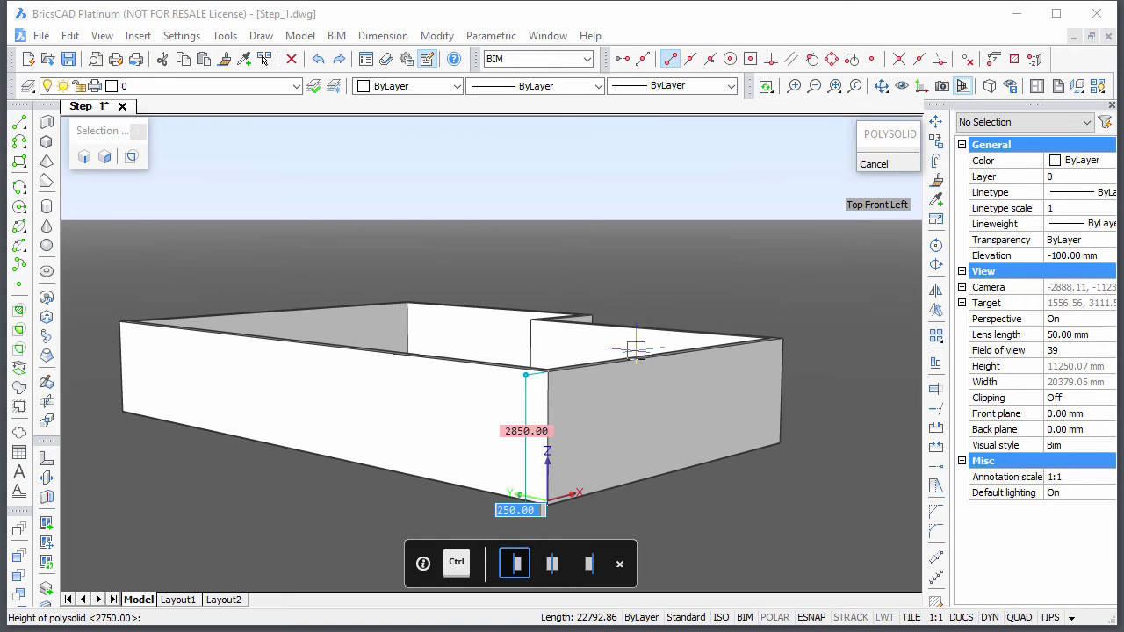
text(400)
key(Tab)
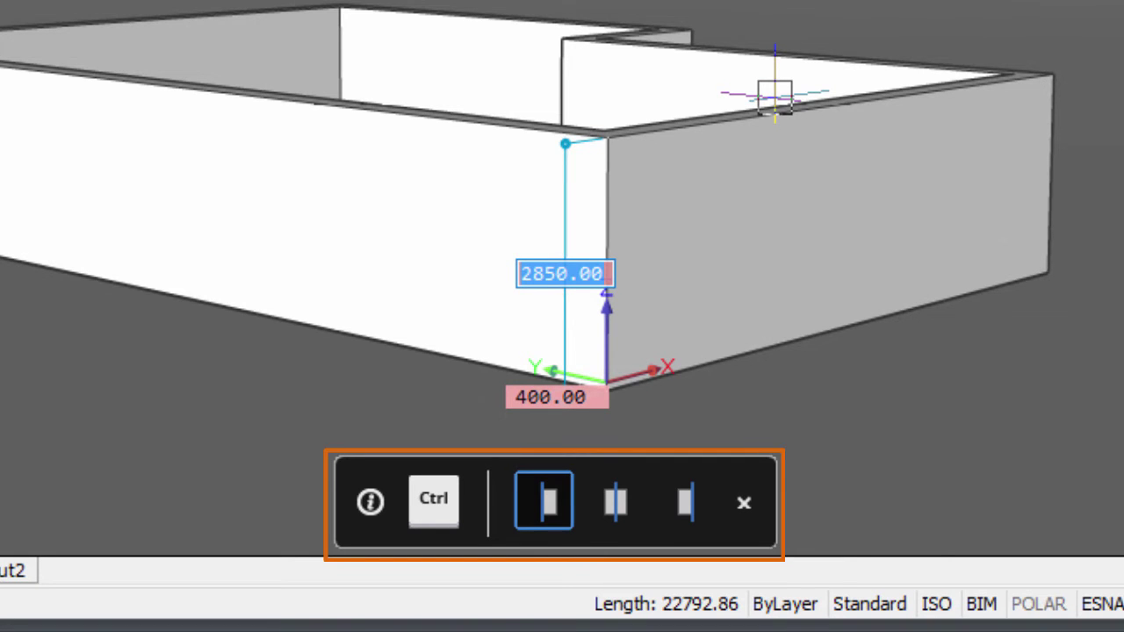
Cycle the wall justification through centre and the opposite side back to the original side, then create the outer walls
key(ctrl)
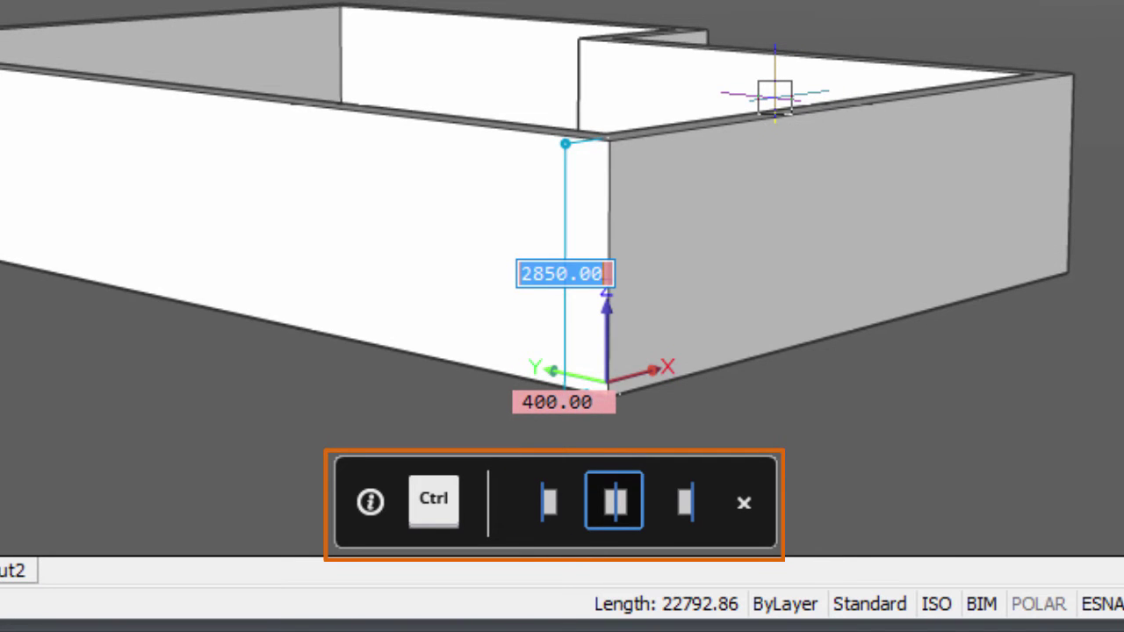
key(ctrl)
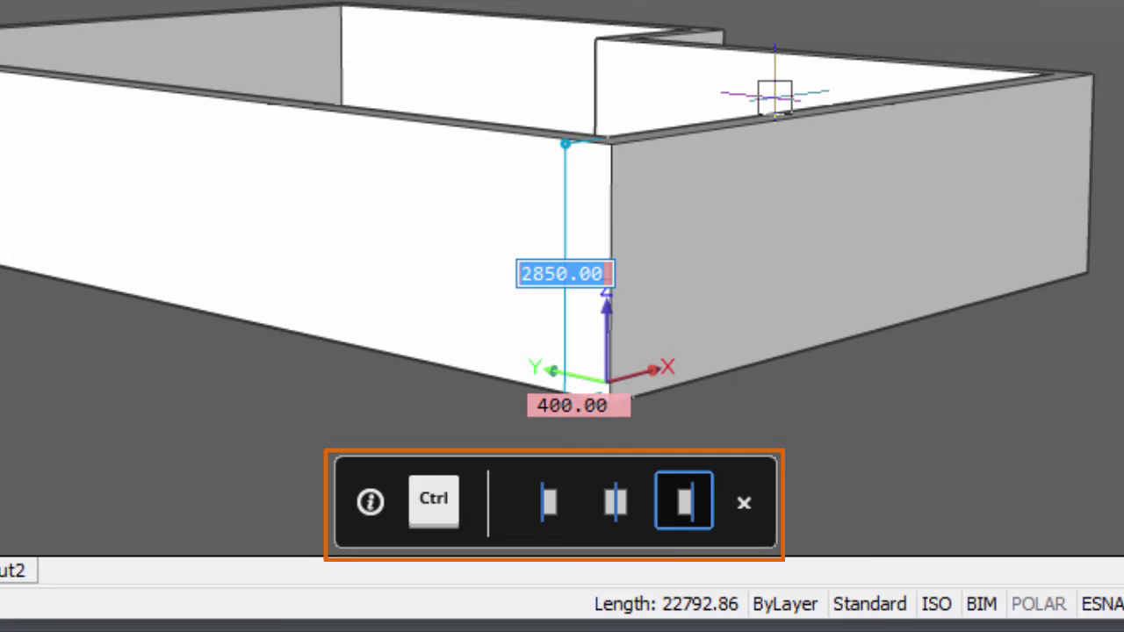
key(ctrl)
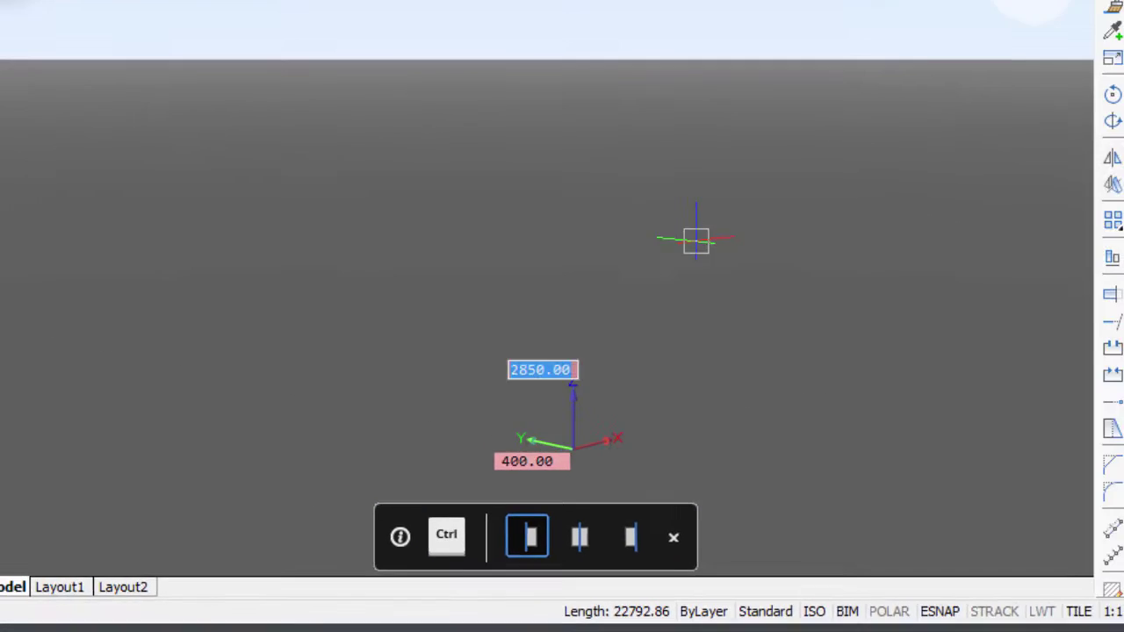
key(Return)
Draw a short straight polysolid wall segment inside the outer walls, parallel to the X axis near the far short wall
shift+middle_drag(635, 349, 759, 294)
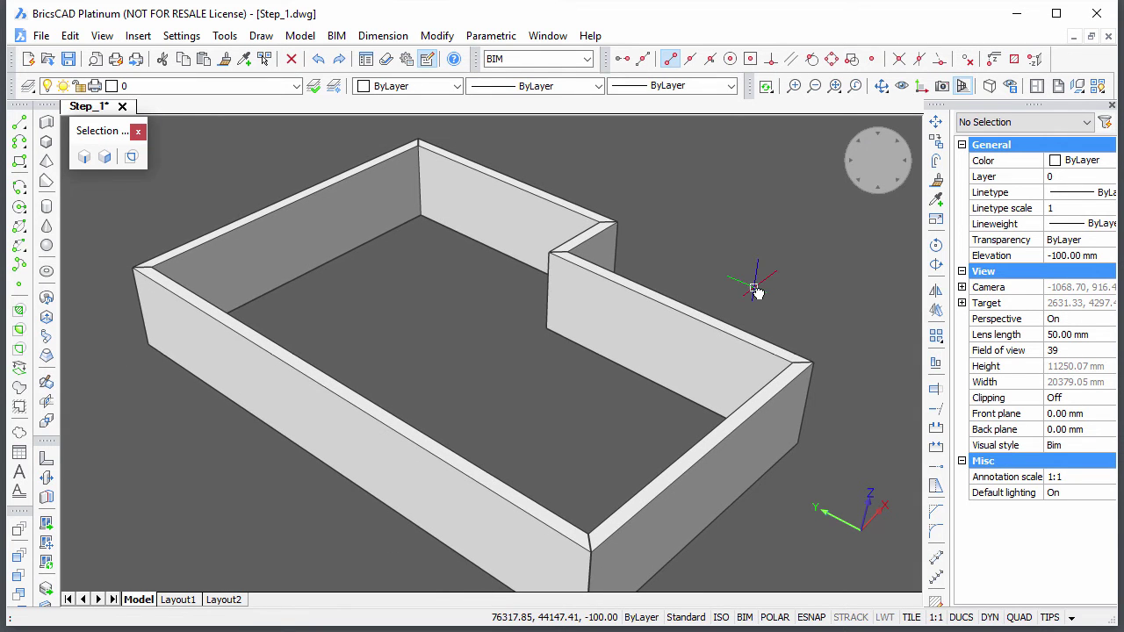
click(46, 124)
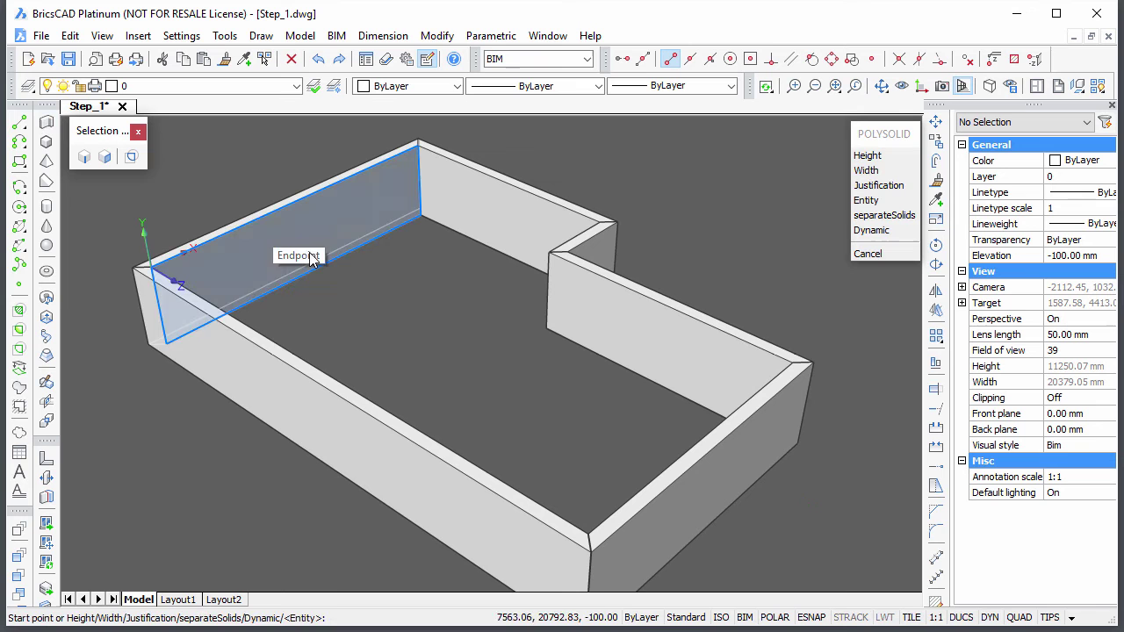
click(328, 338)
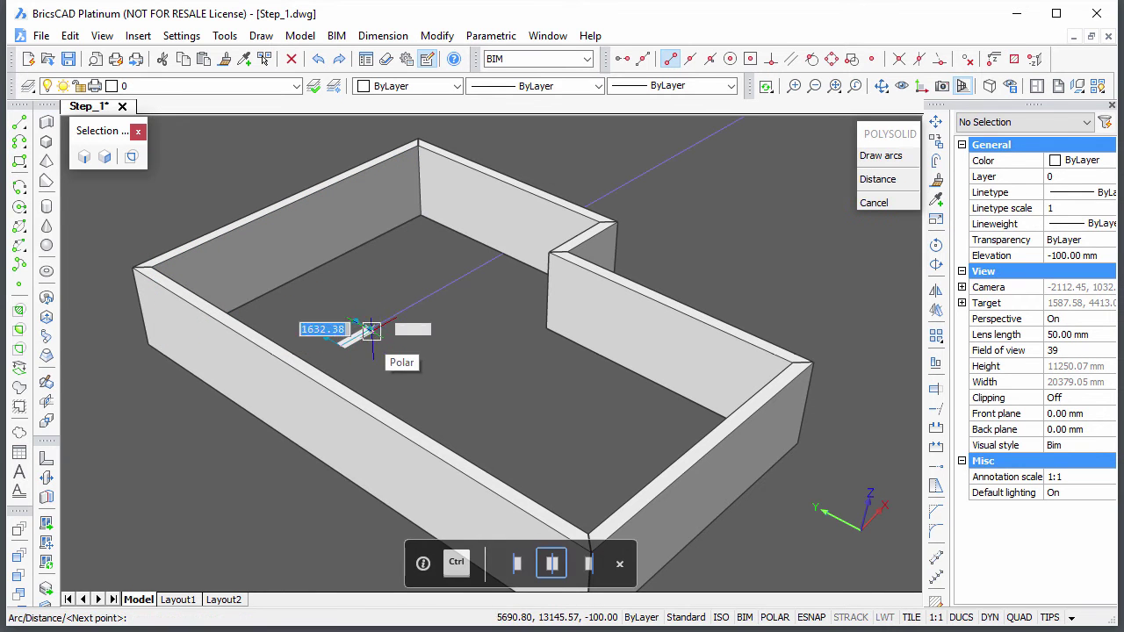
click(433, 292)
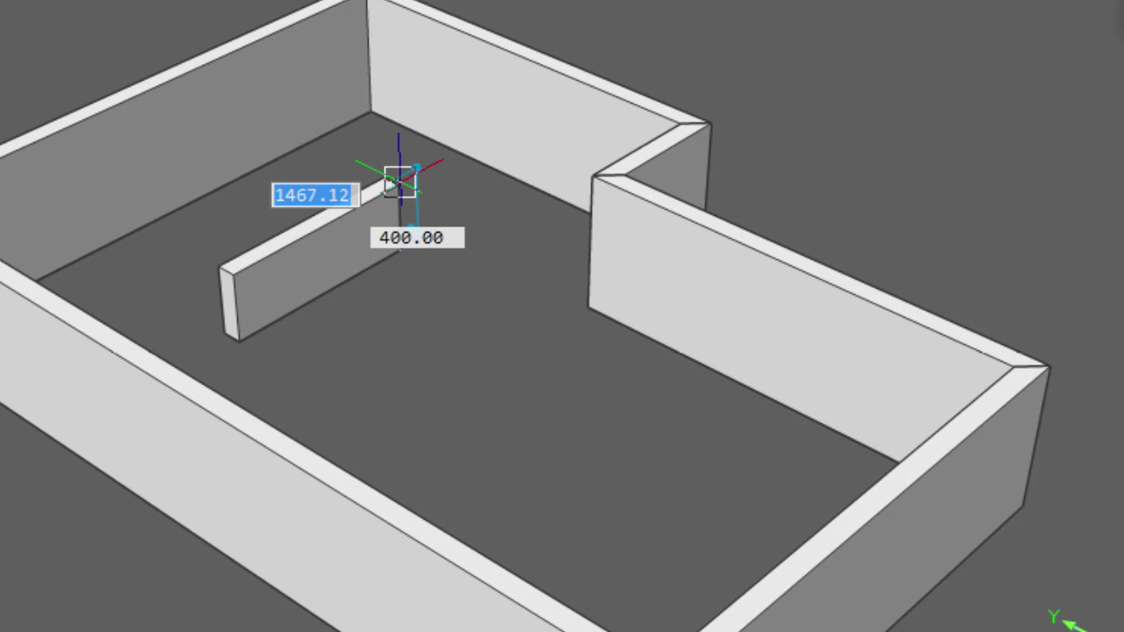
Give the interior wall a height of 2850 mm and a width of 150 mm, and create it
text(285)
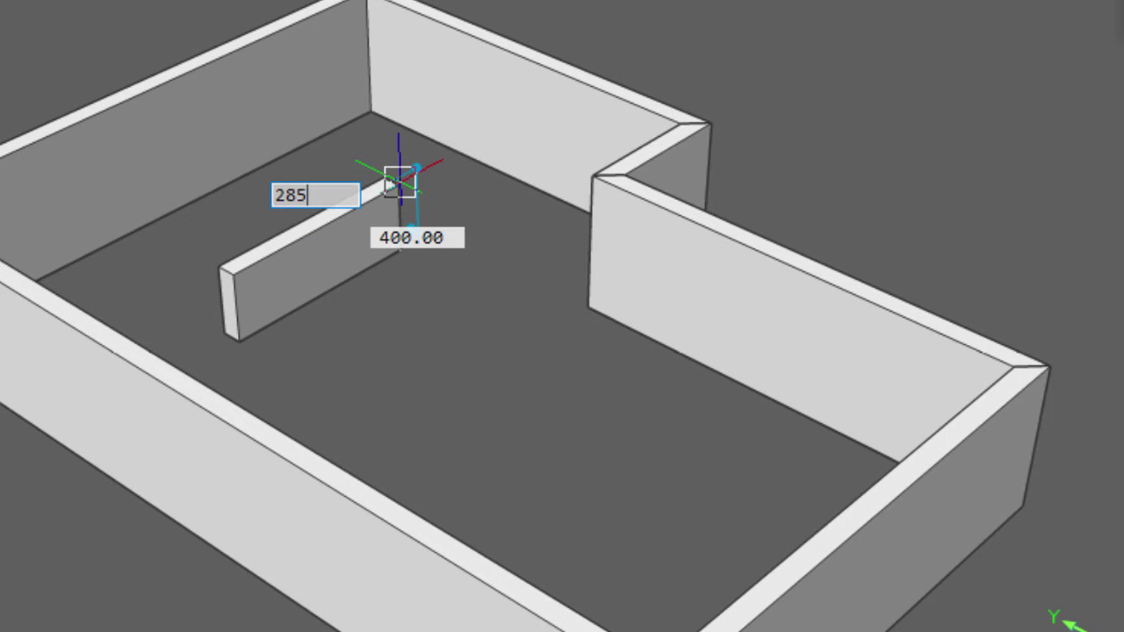
text(0)
key(Tab)
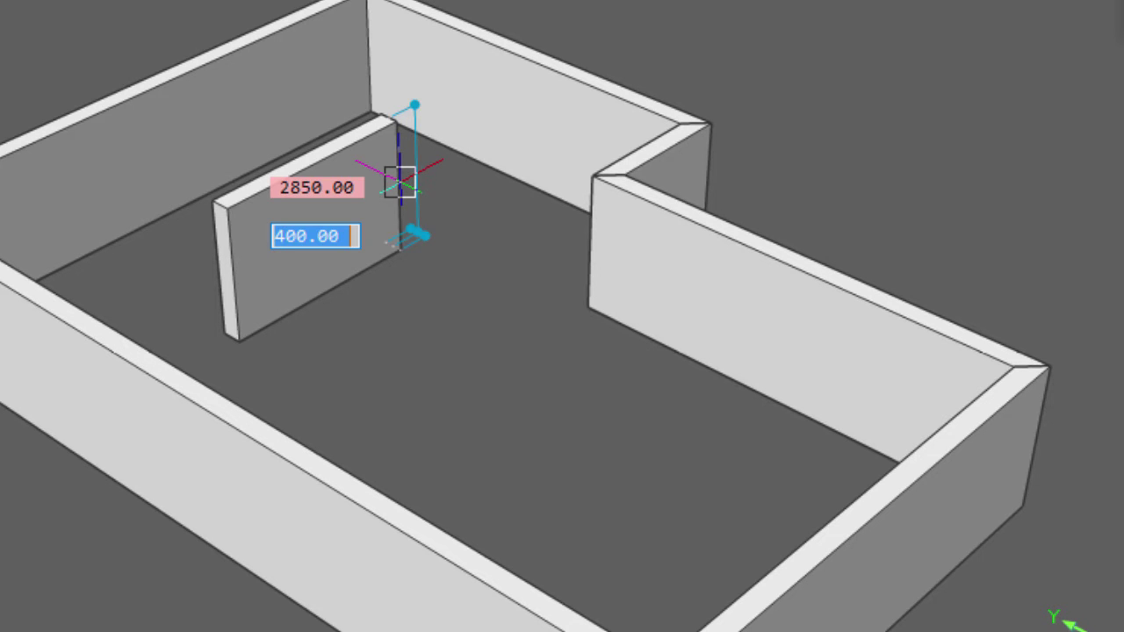
text(150)
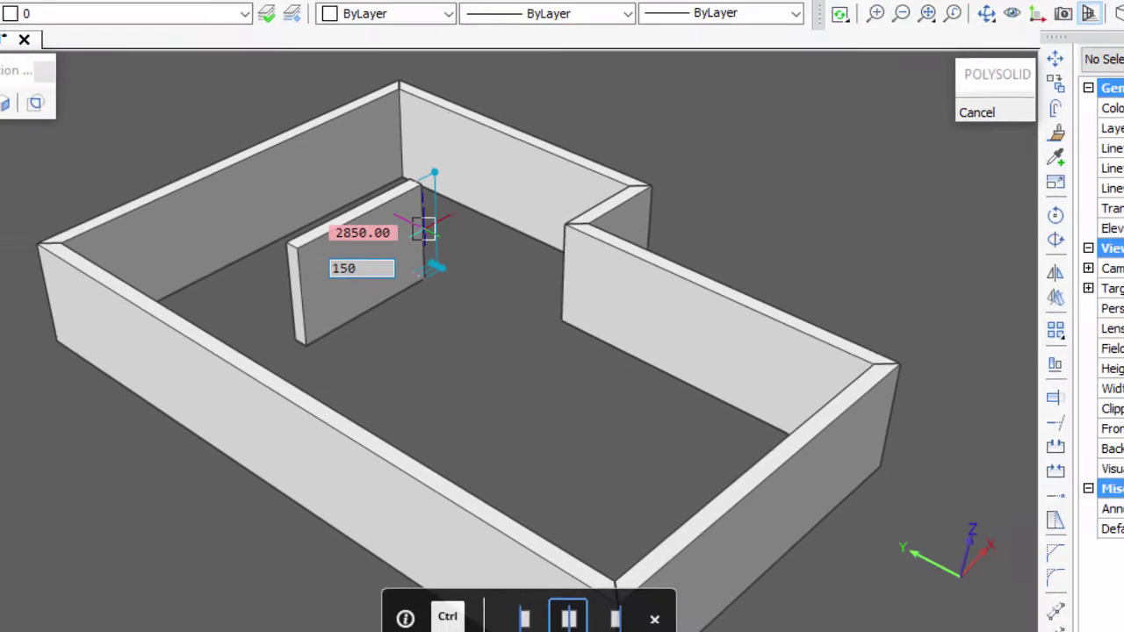
key(Return)
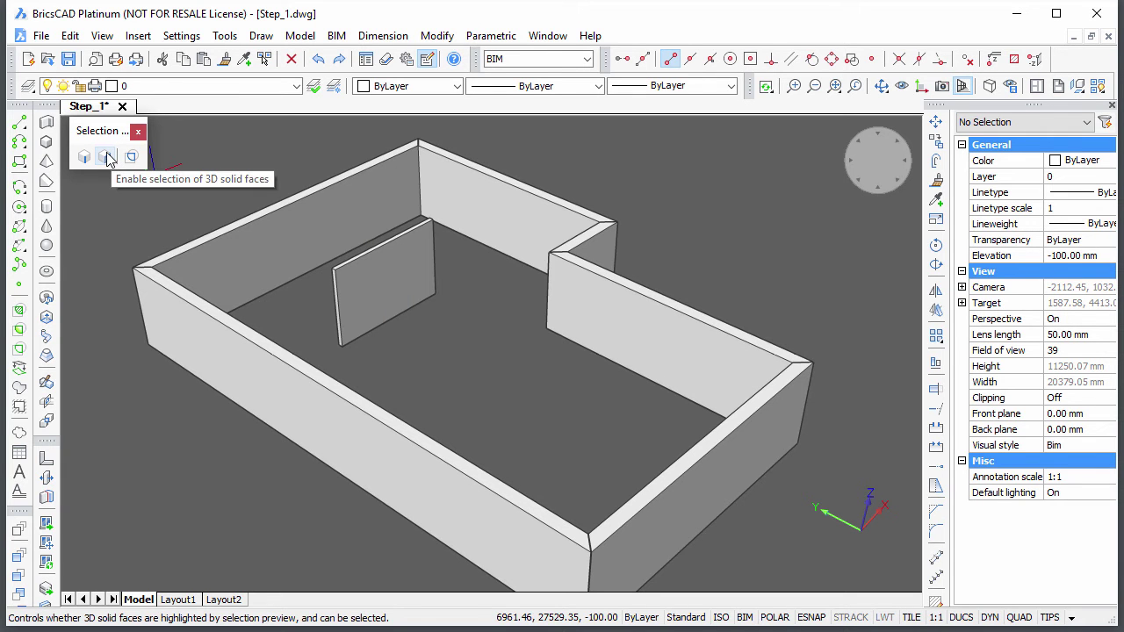
Enable 3D solid face selection and extend one end face of the interior wall until it connects to the nearest long outer wall
click(106, 156)
scroll(318, 331, up, 2)
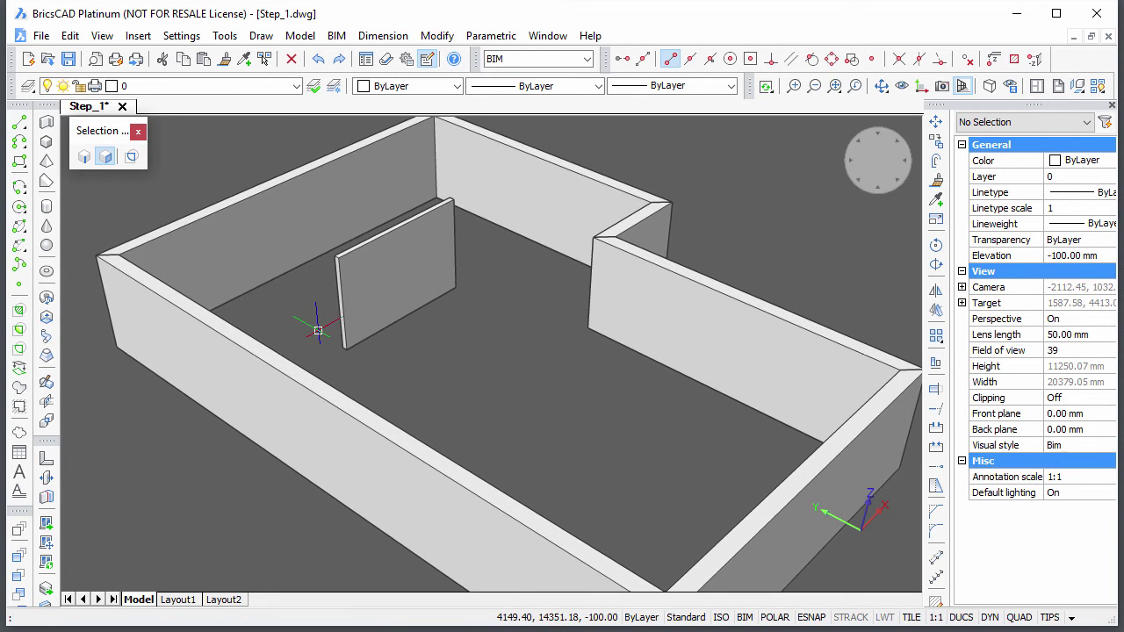
middle_drag(318, 330, 376, 322)
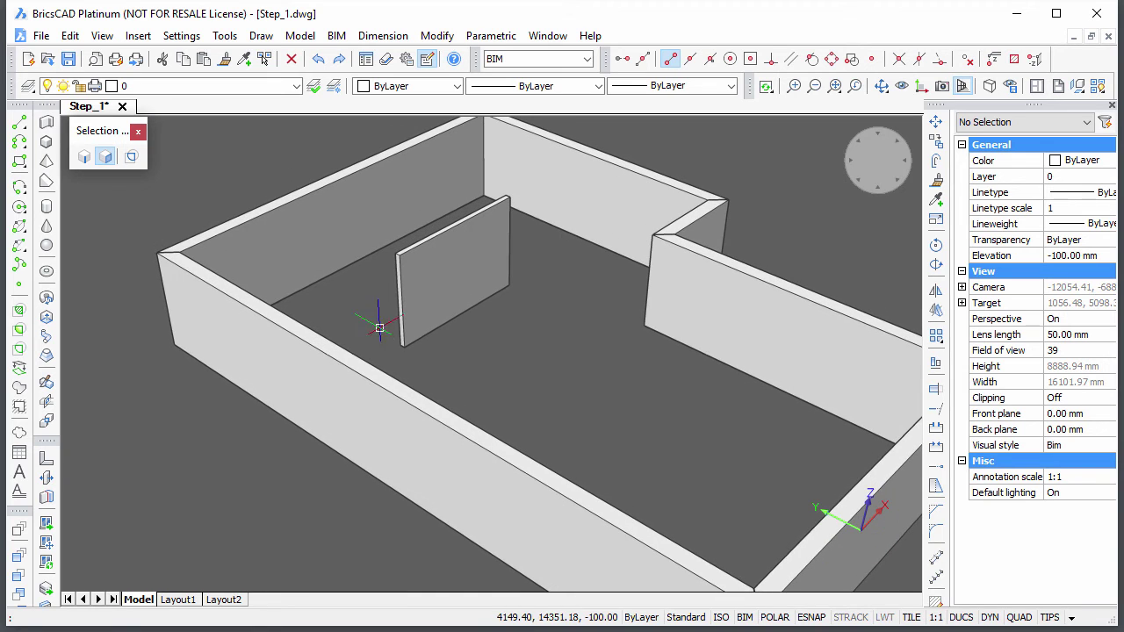
mouse_move(428, 322)
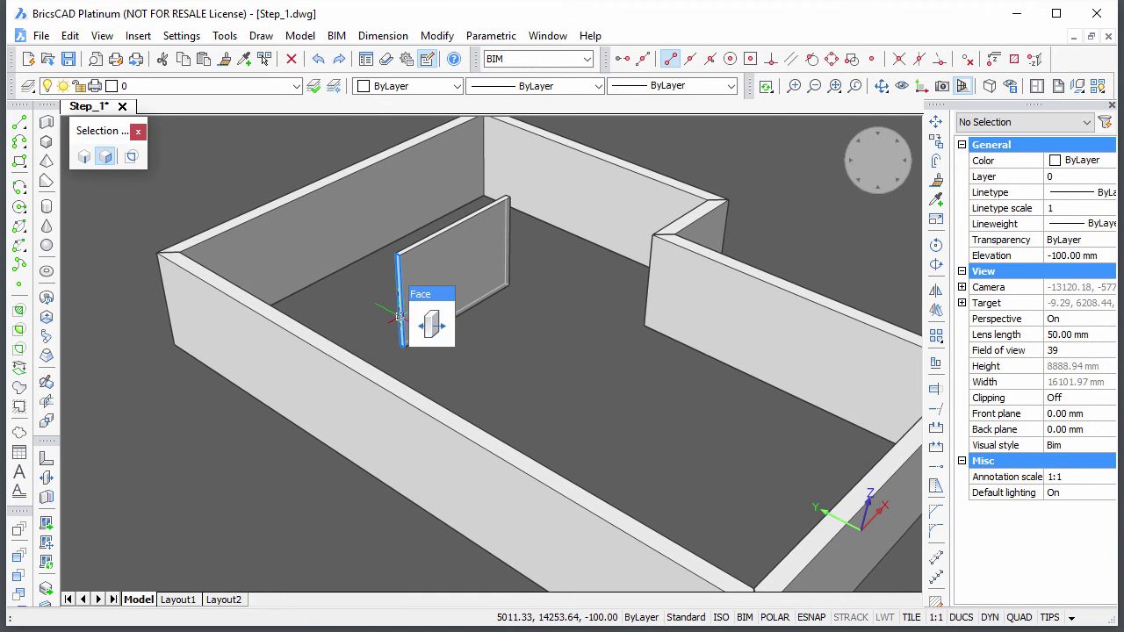
click(430, 325)
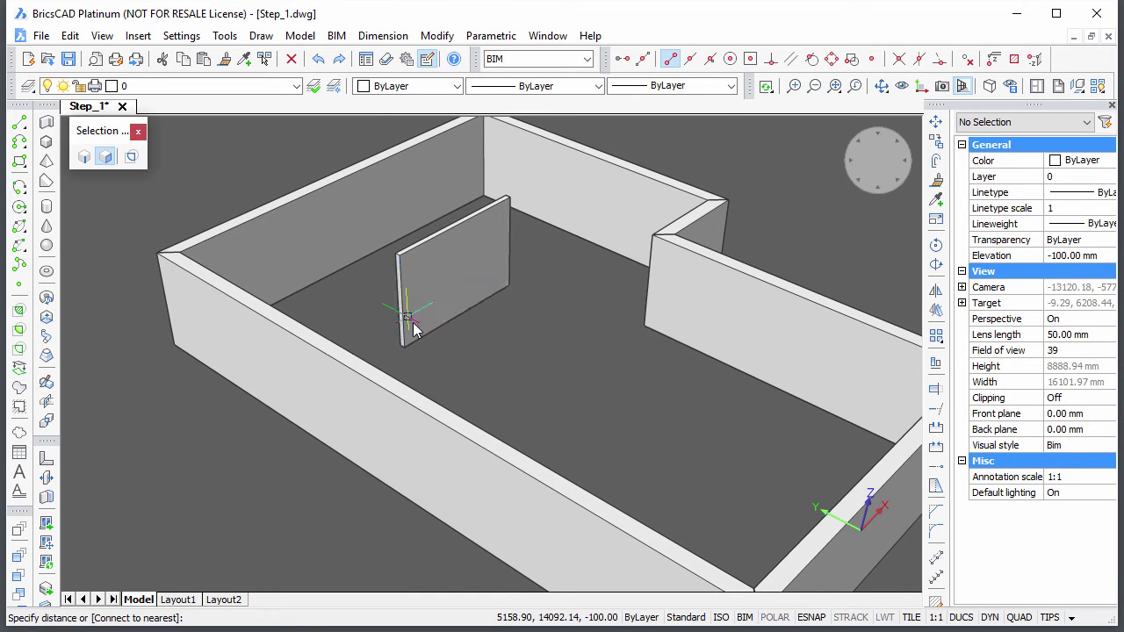
click(375, 330)
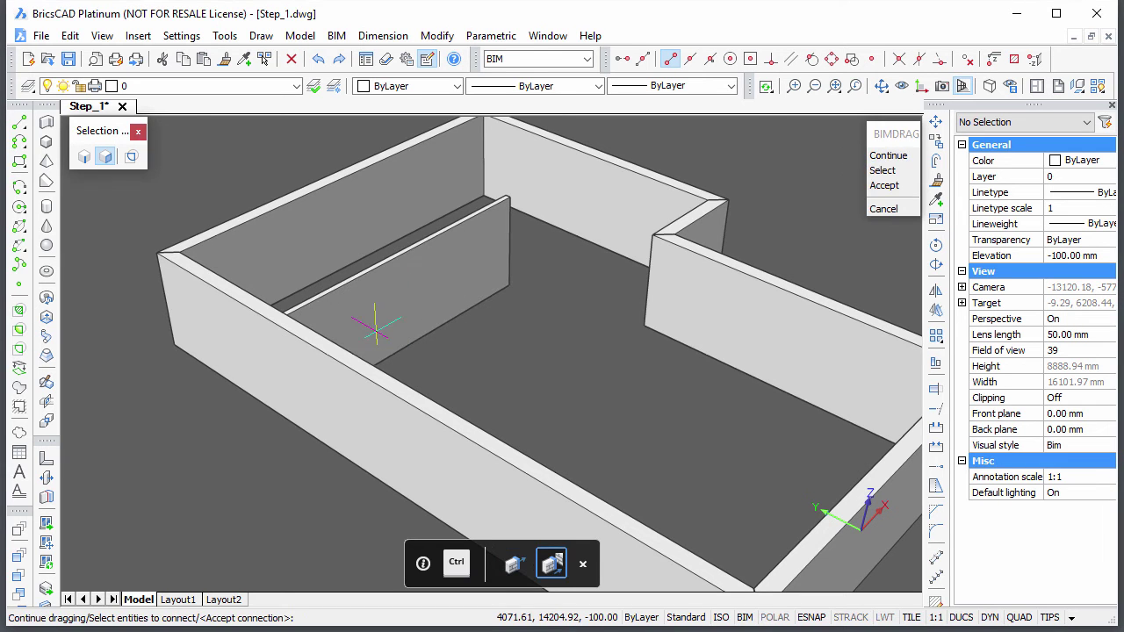
key(Return)
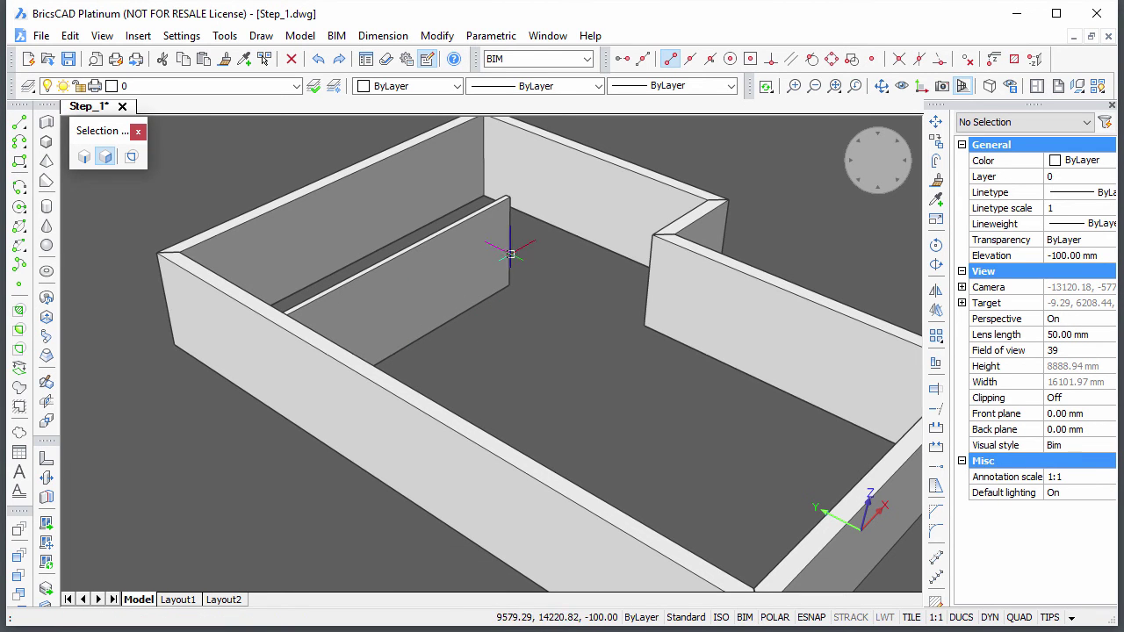
Extend the interior wall's opposite end face and connect it to the other long outer wall
mouse_move(504, 247)
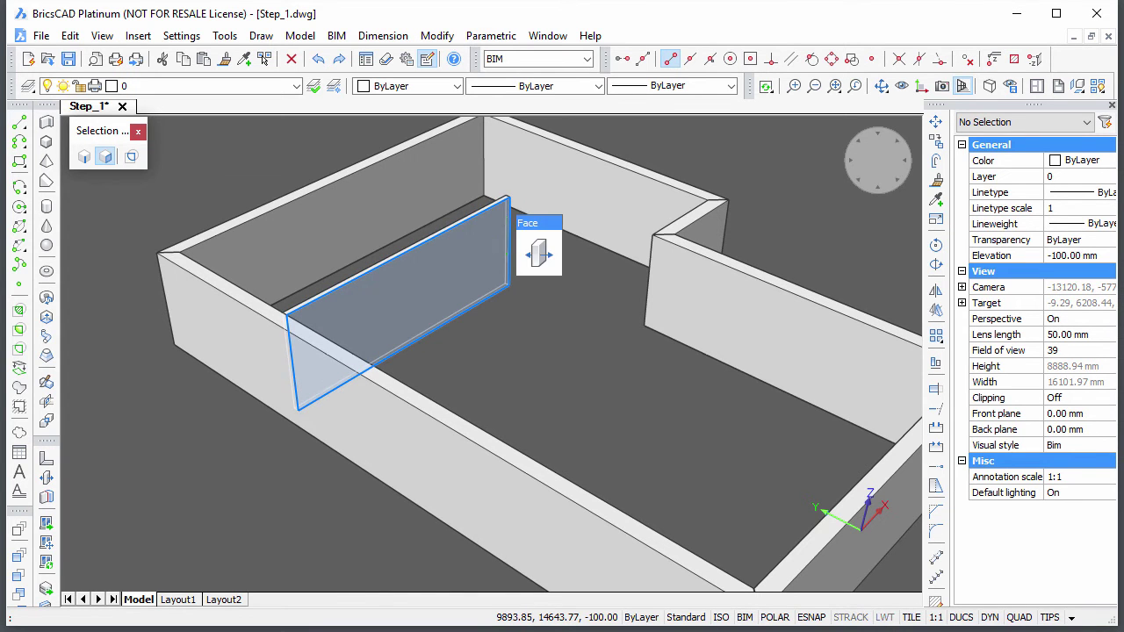
key(Tab)
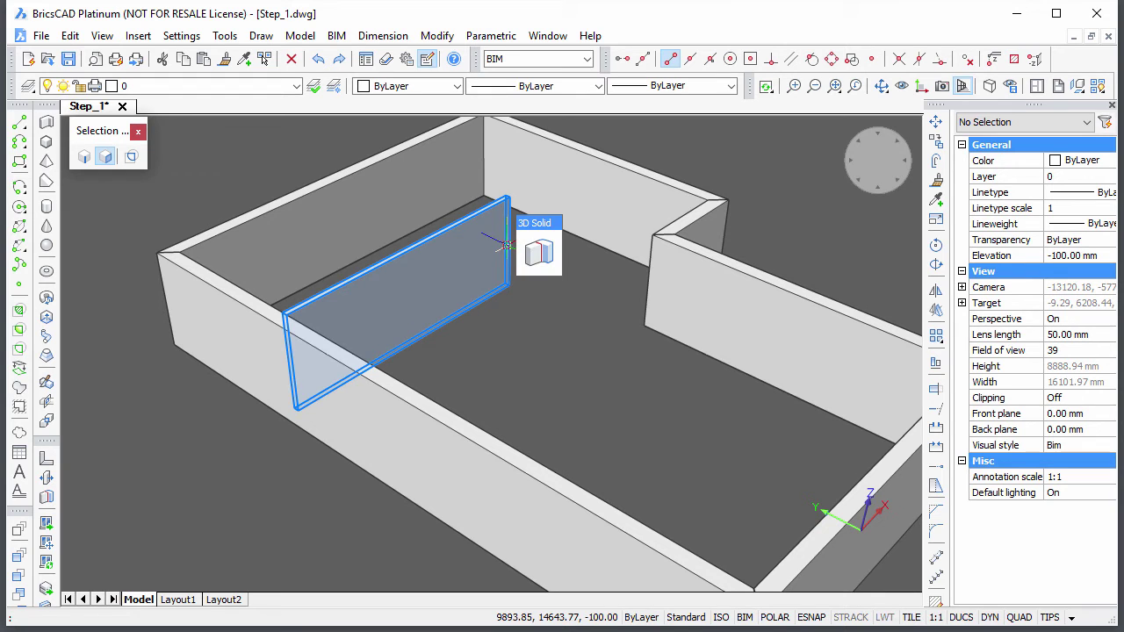
key(Tab)
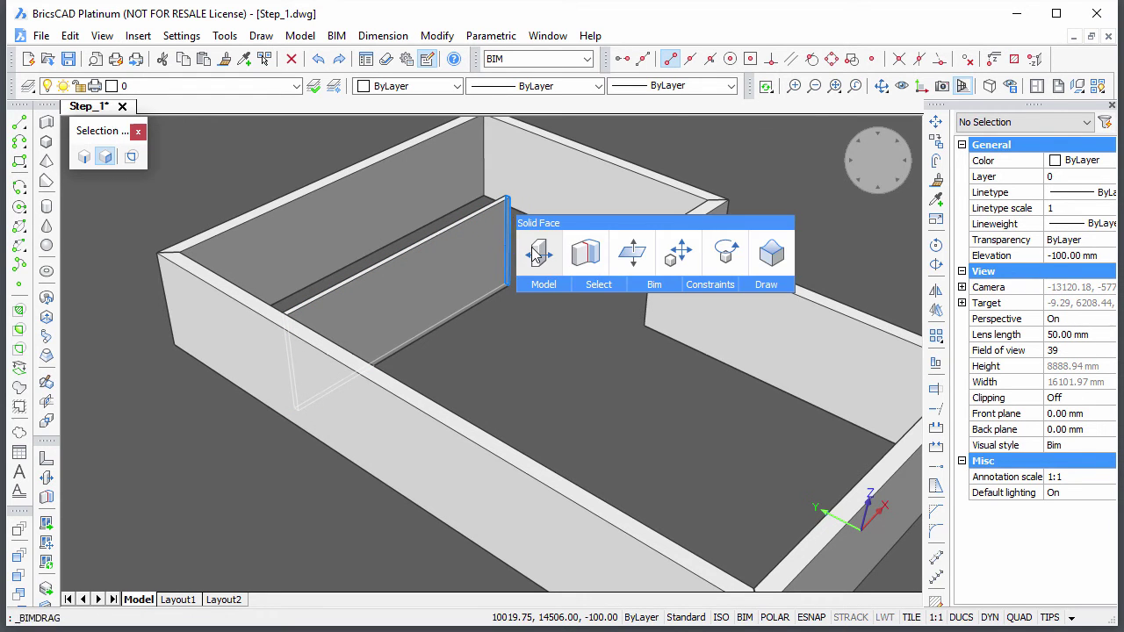
click(536, 255)
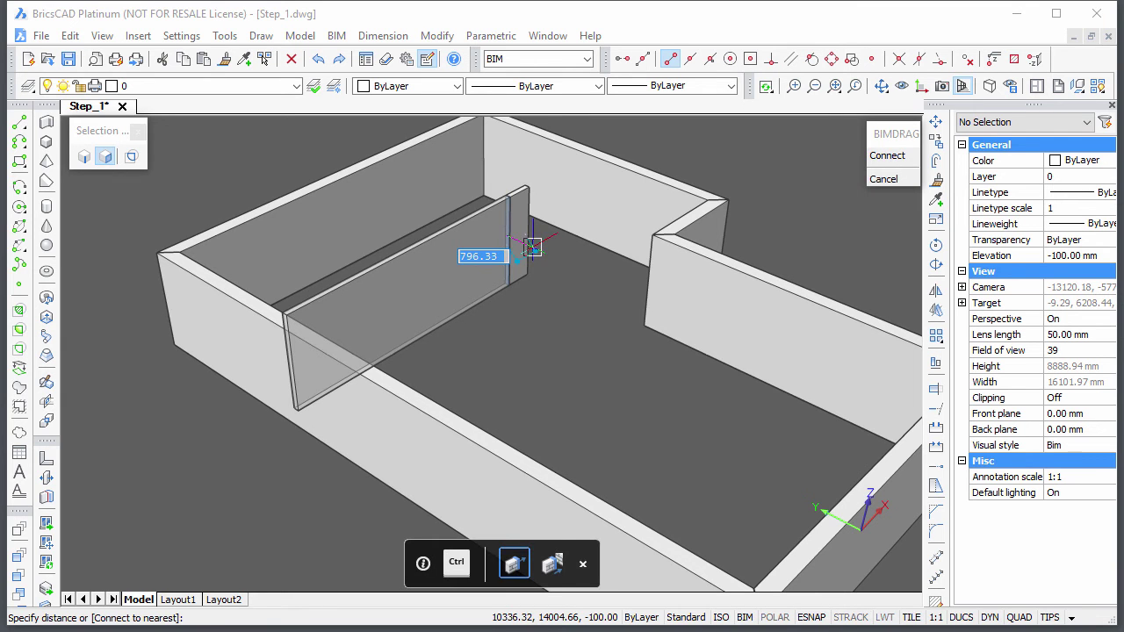
key(ctrl)
key(Return)
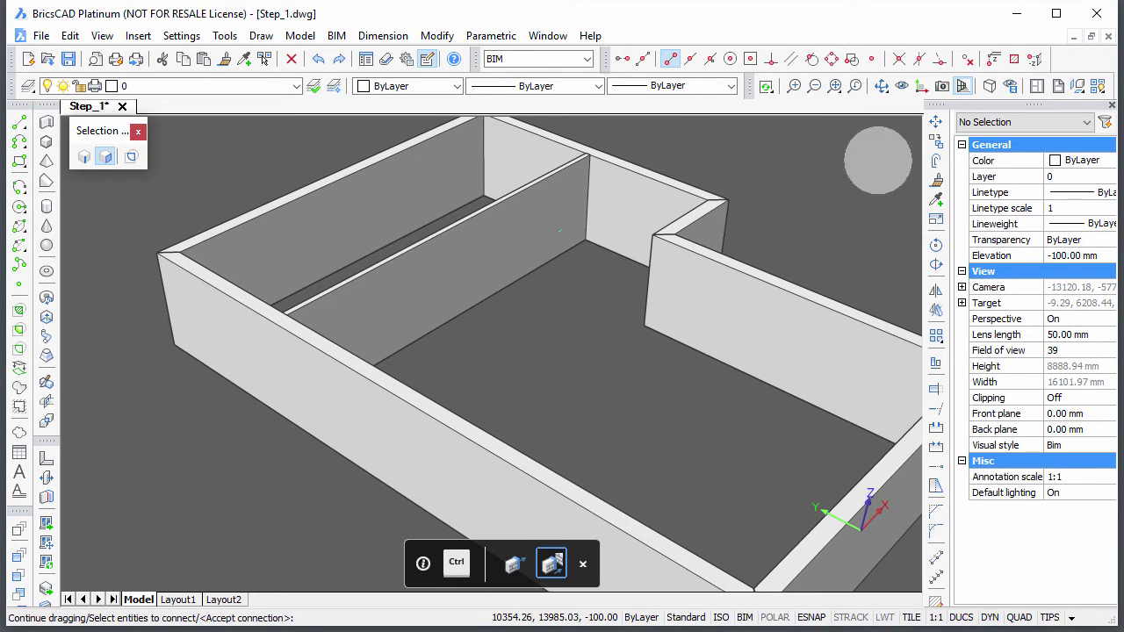
Move the interior wall to a distance of 4000 mm from the far short outer wall
mouse_move(533, 246)
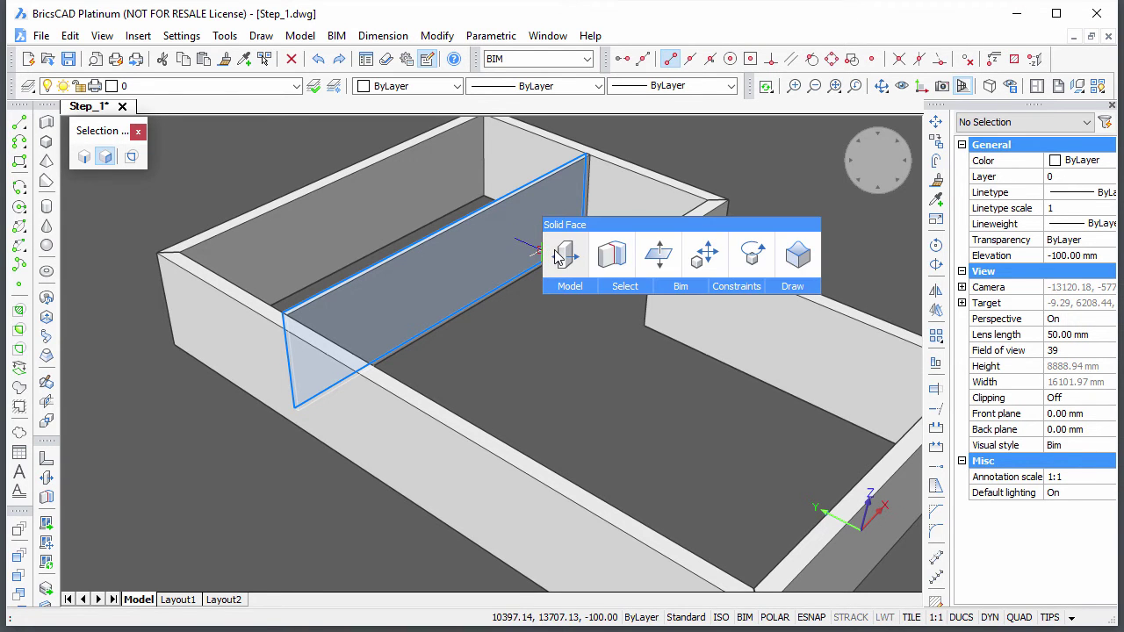
click(555, 255)
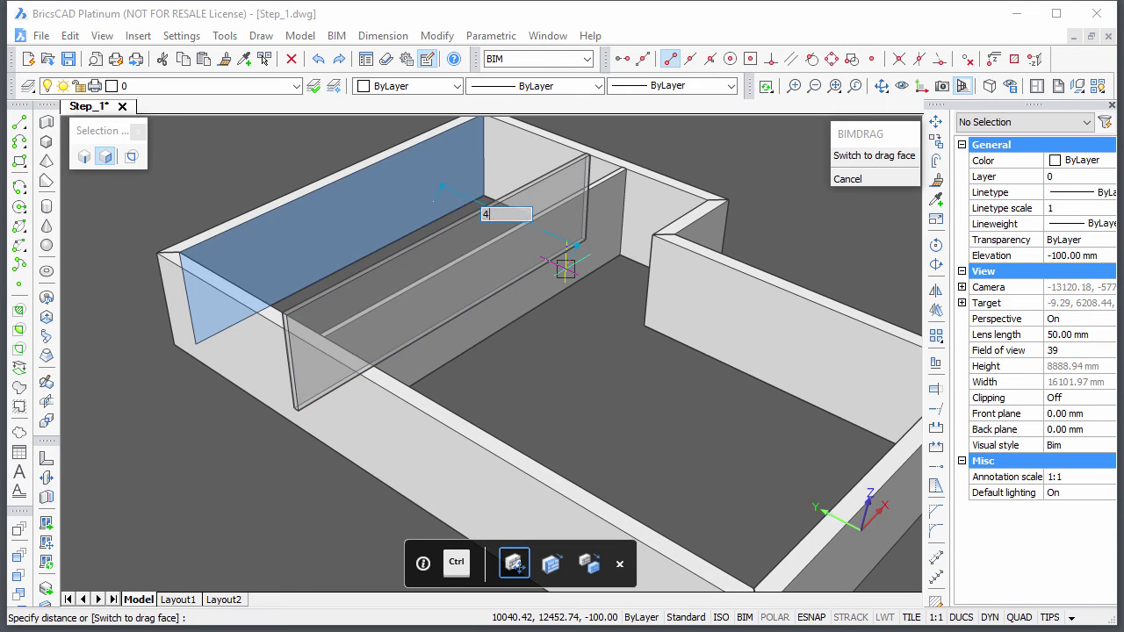
text(4000)
key(Return)
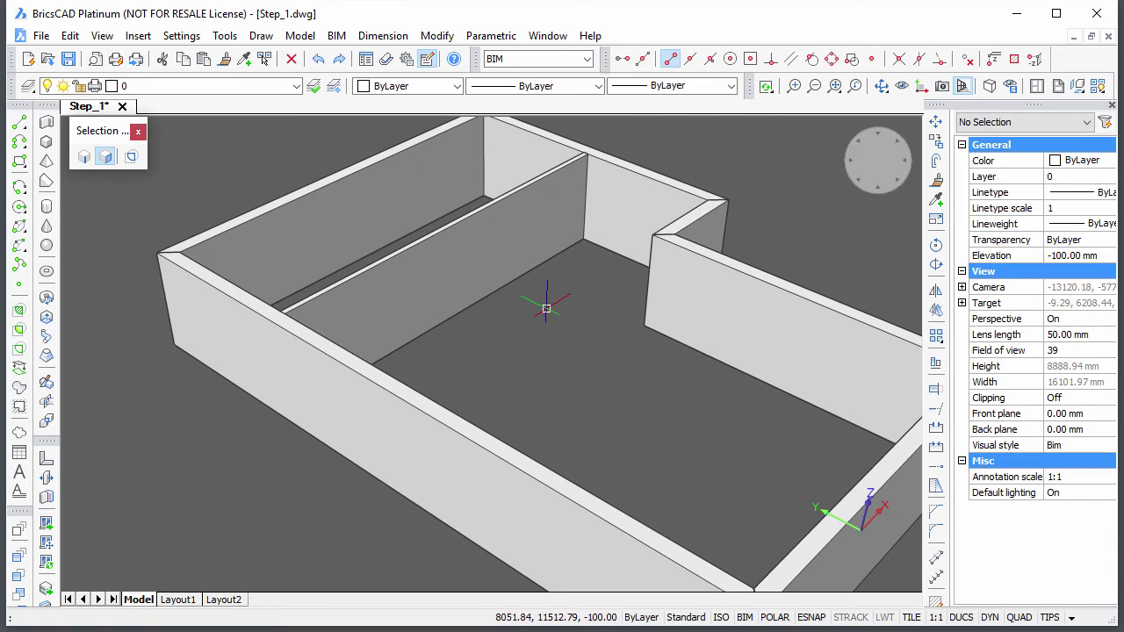
Draw a short polysolid partition, 2850 mm high, between the far outer wall and the interior wall, perpendicular to both
shift+middle_drag(546, 308, 665, 529)
click(46, 123)
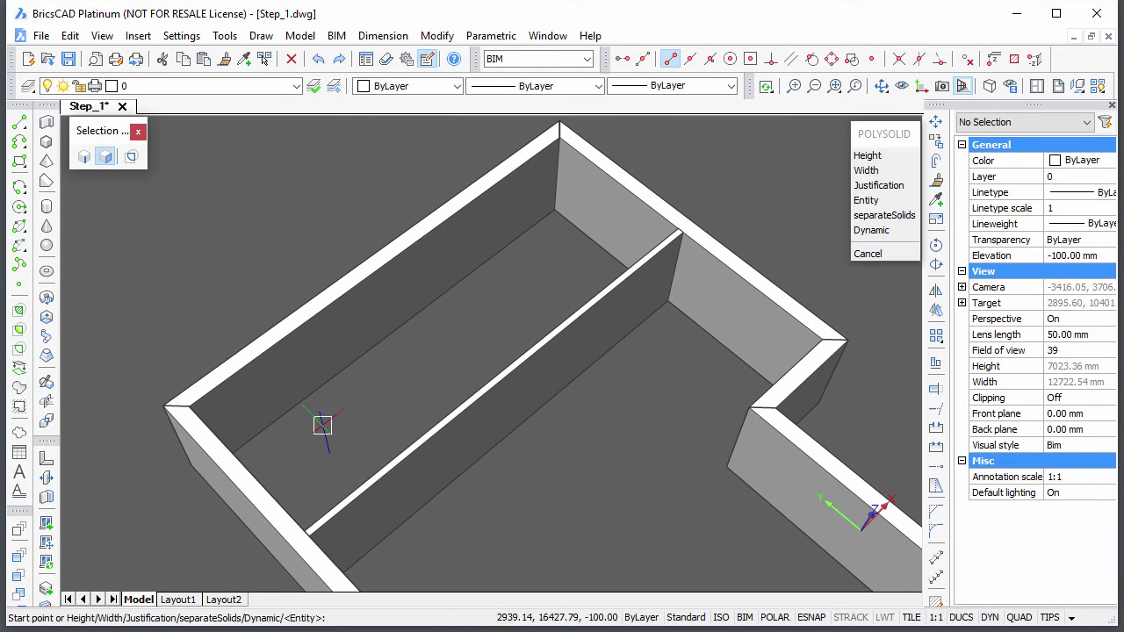
click(322, 425)
click(359, 457)
key(Return)
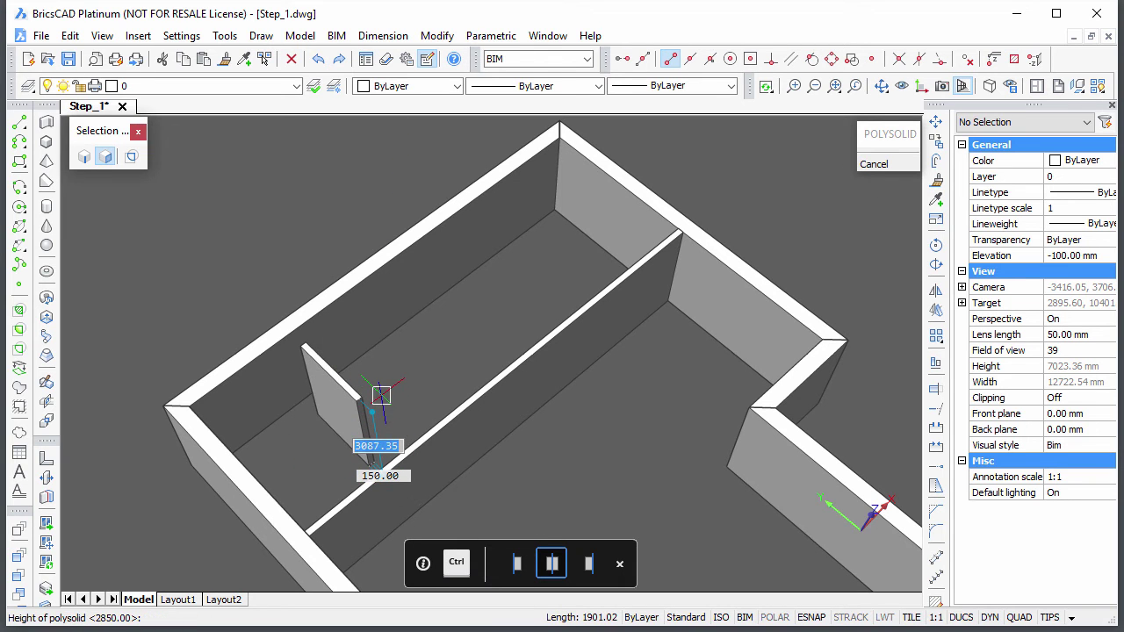
text(2850)
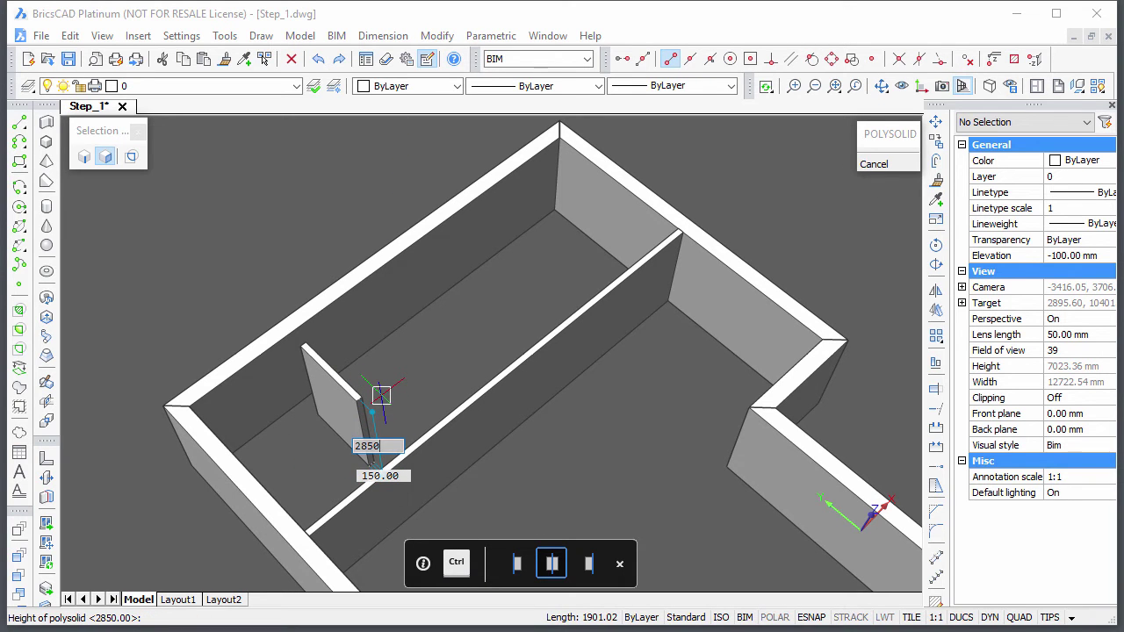
key(Tab)
key(Return)
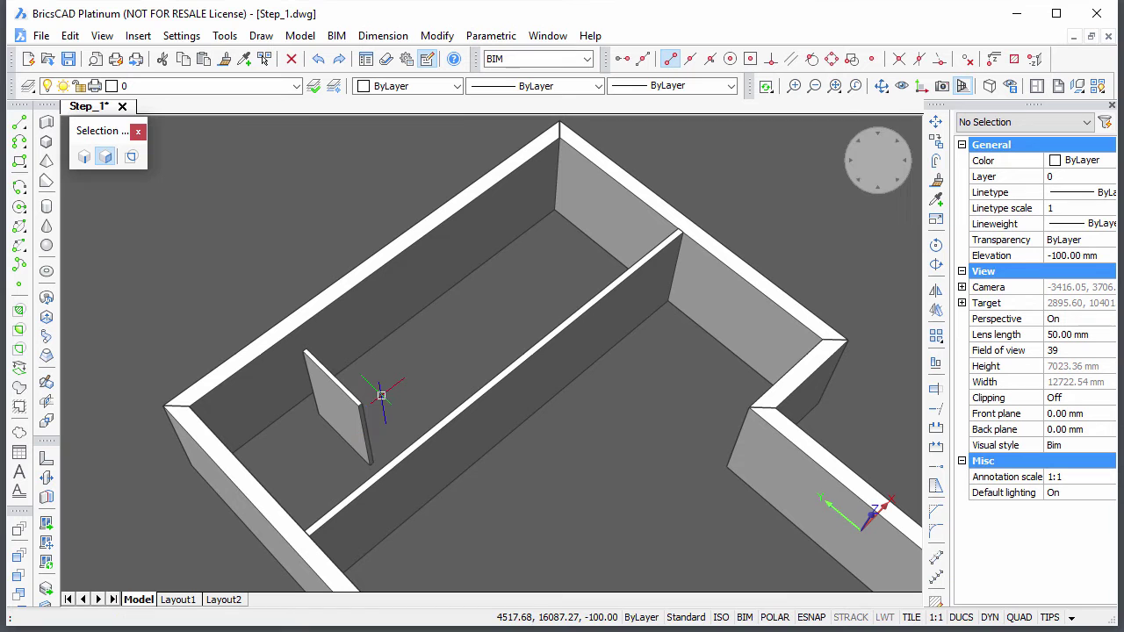
Draw a second short polysolid partition parallel to the first, further along the space behind the interior wall
key(Return)
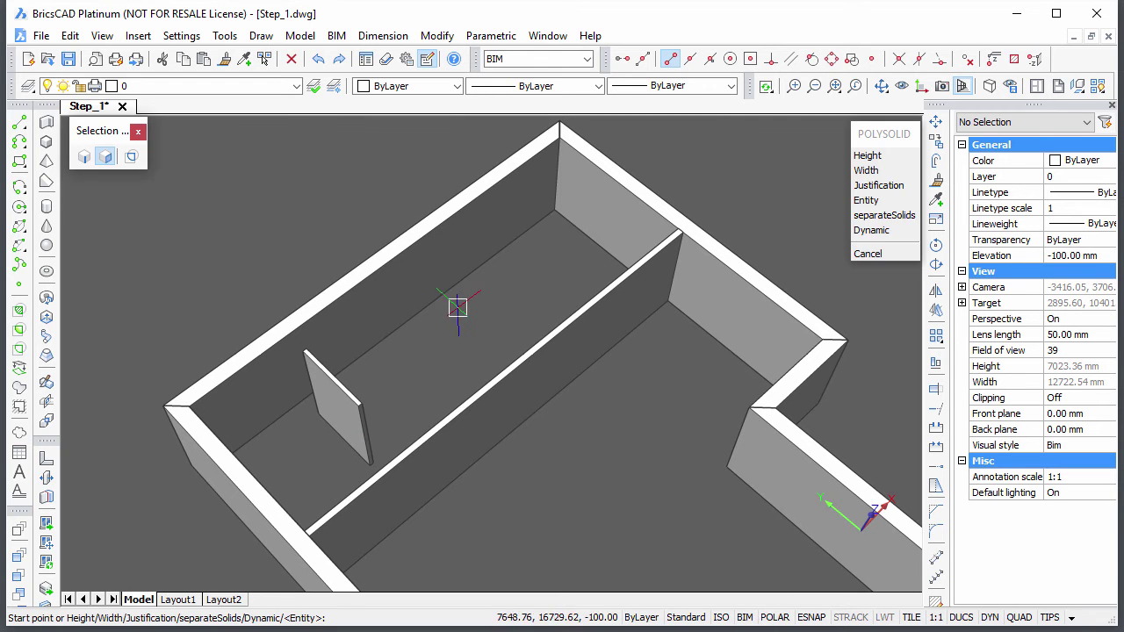
click(456, 308)
click(494, 348)
key(Return)
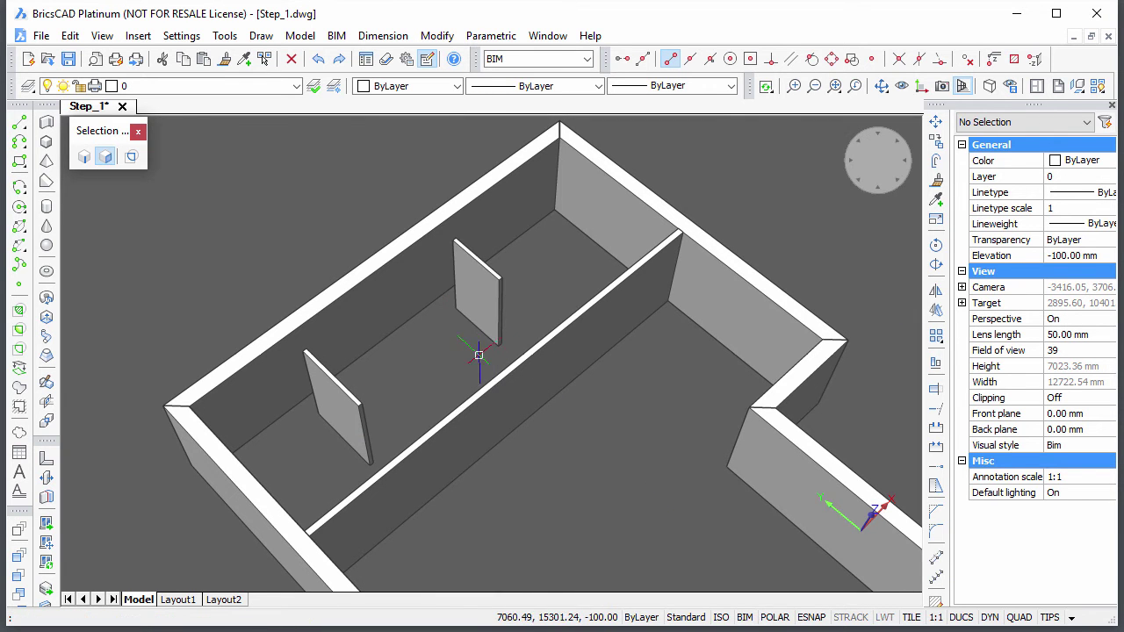
Extend the near end faces of both partitions together and connect them to the interior wall
shift+middle_drag(427, 405, 421, 389)
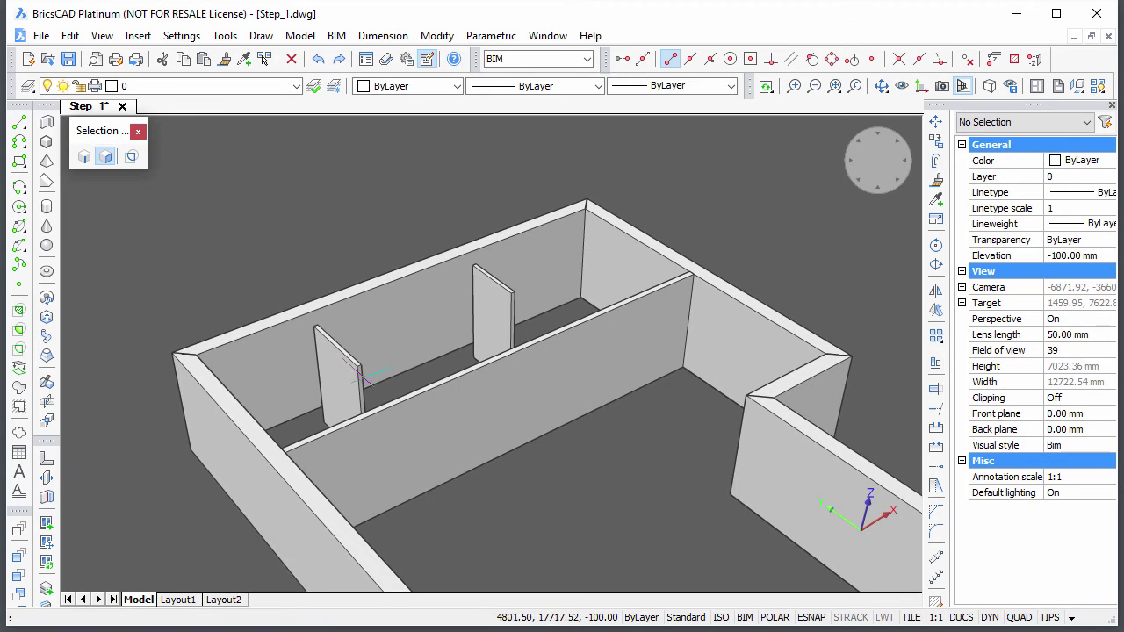
click(360, 382)
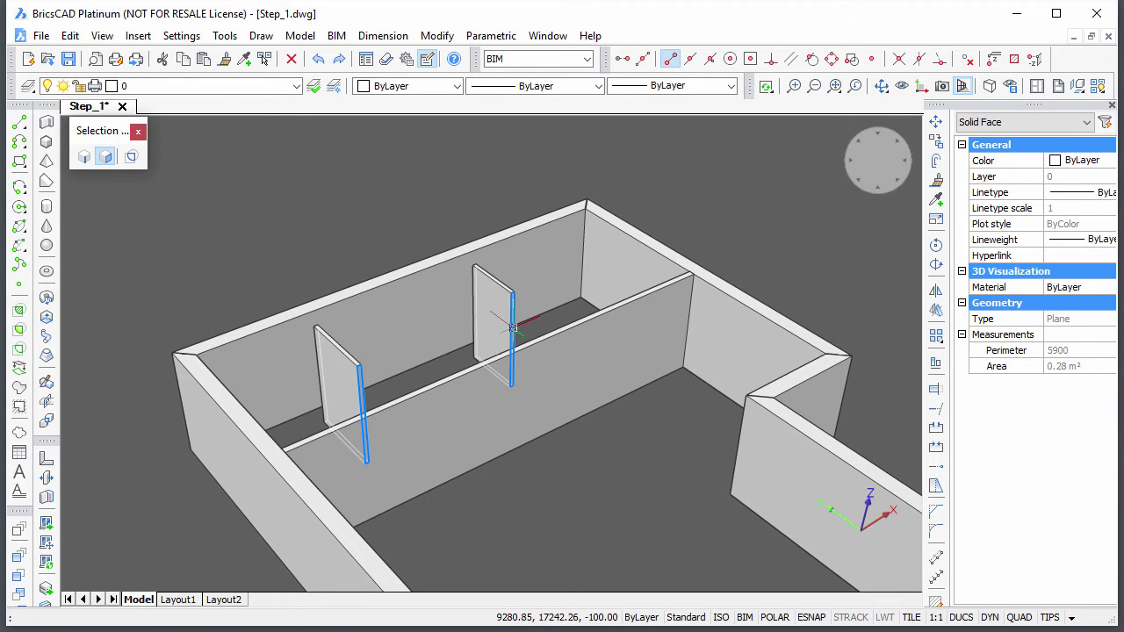
drag(522, 326, 579, 397)
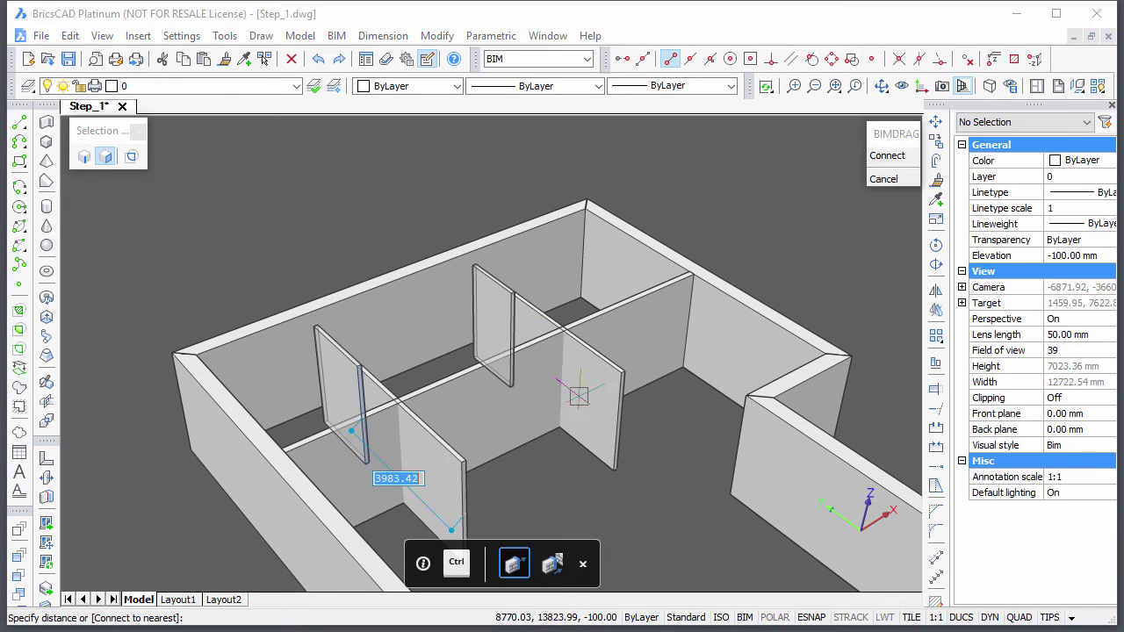
click(578, 397)
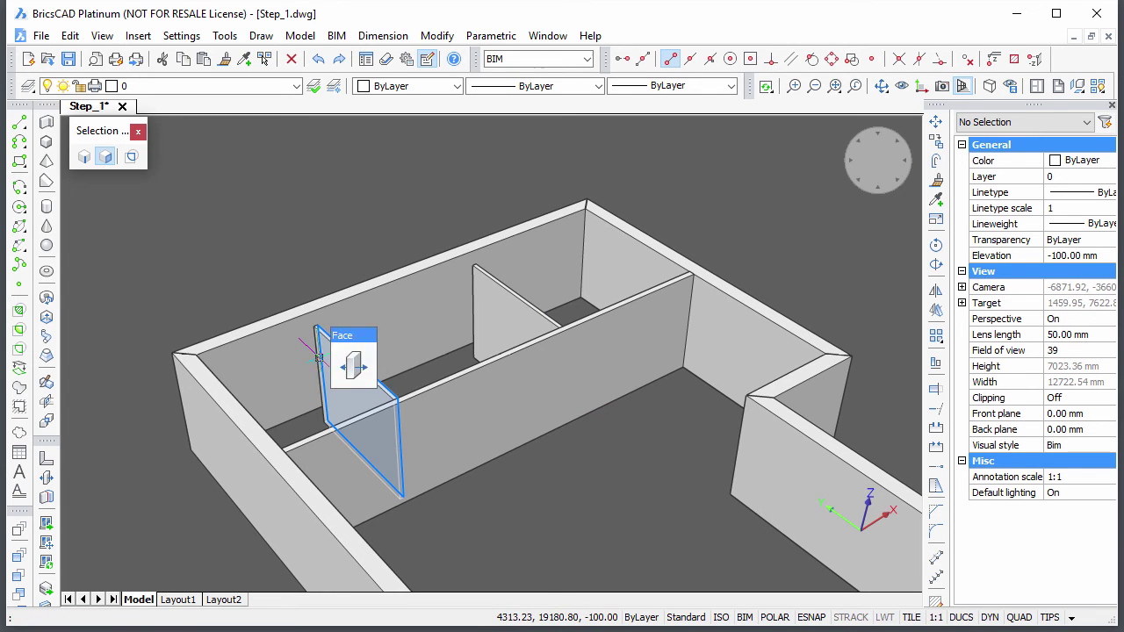
Extend the opposite end faces of both partitions together and connect them to the far outer wall
click(322, 357)
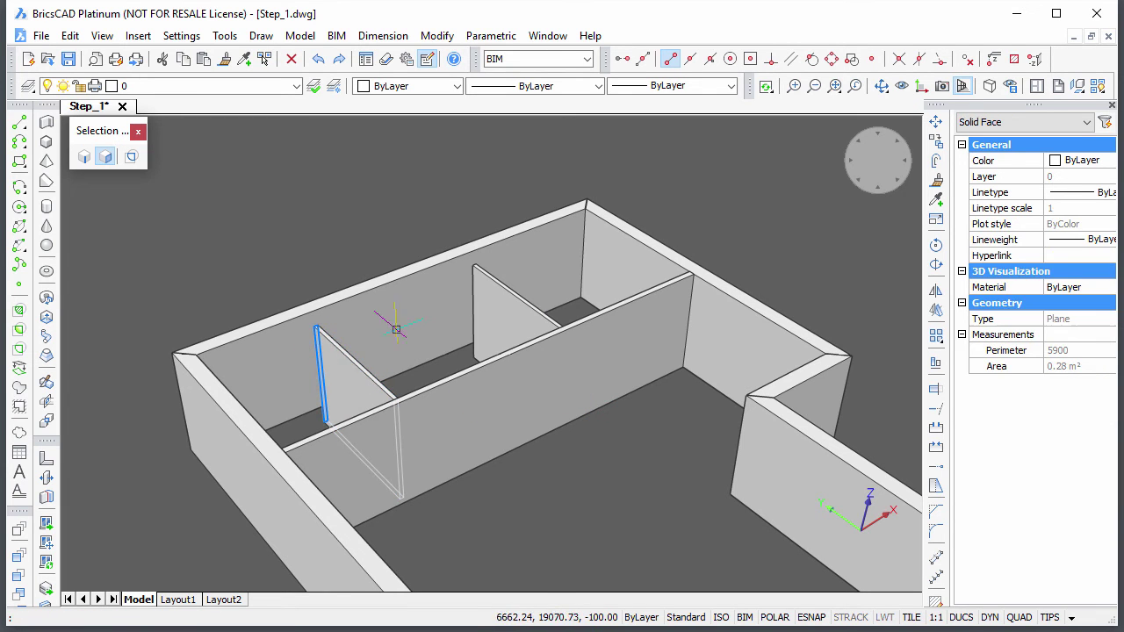
click(475, 306)
drag(476, 306, 383, 241)
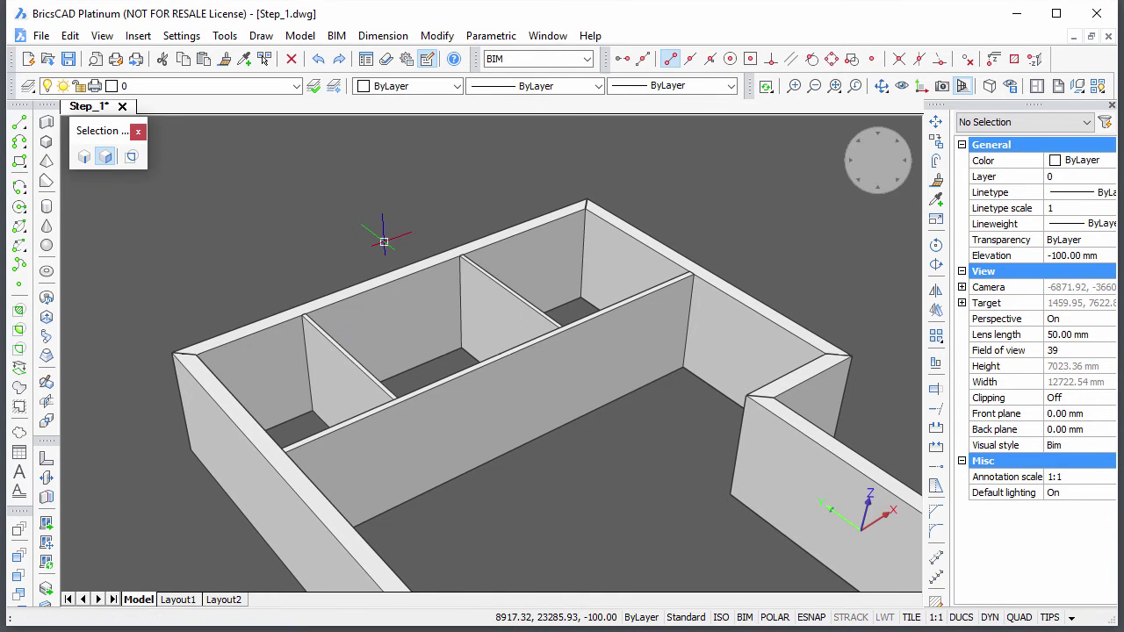
Move the first partition to a distance of 2400 mm from the adjacent long outer wall
click(338, 369)
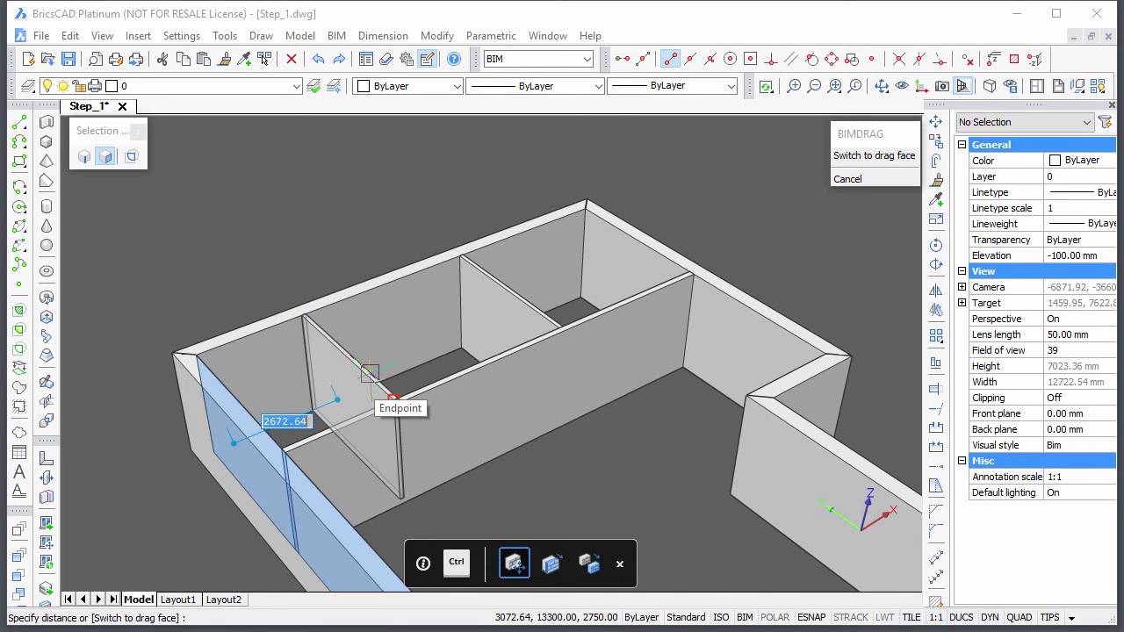
text(2400)
key(Return)
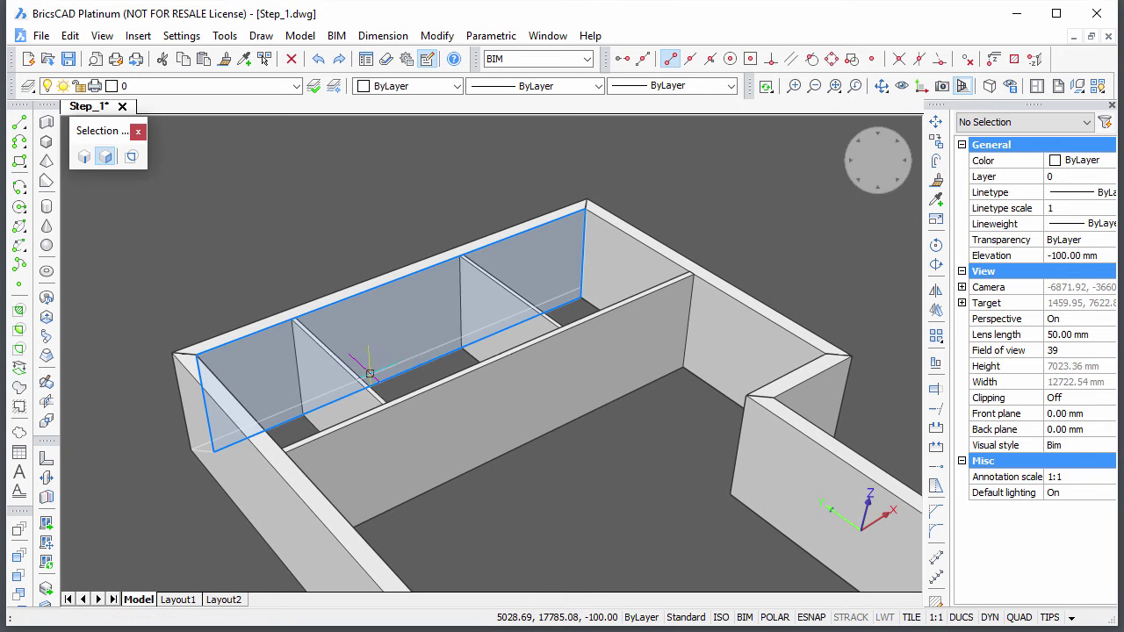
Move the second partition to a distance of 2700 mm from the opposite long outer wall
click(523, 333)
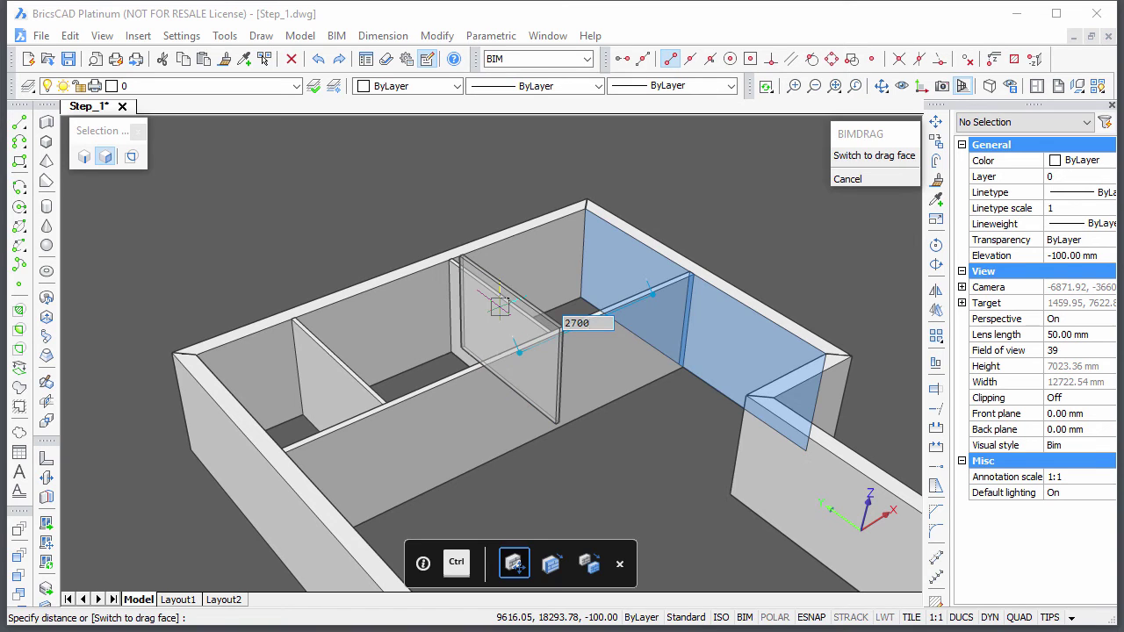
text(2700)
key(Return)
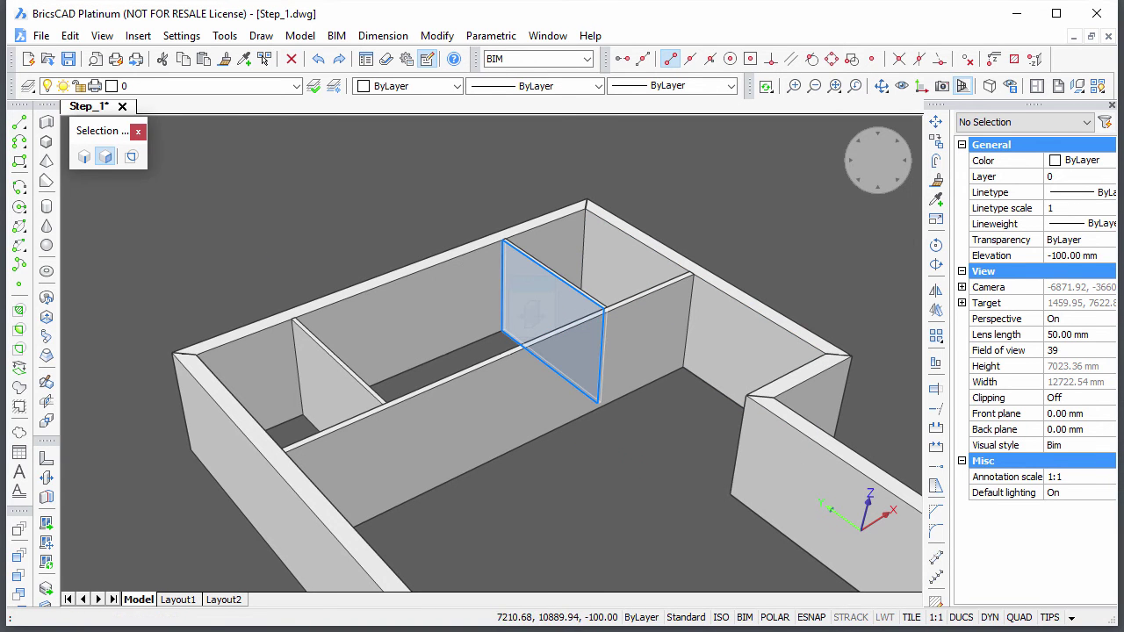
Draw an L-shaped polysolid wall in the large room, with its longer leg parallel to the existing interior wall
click(47, 121)
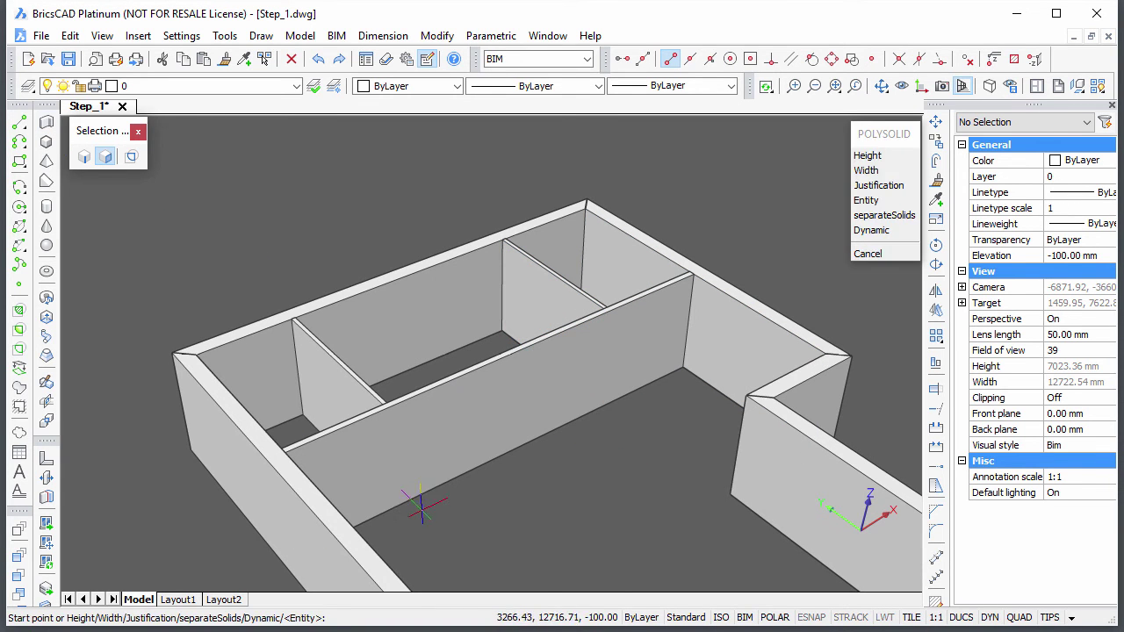
click(431, 518)
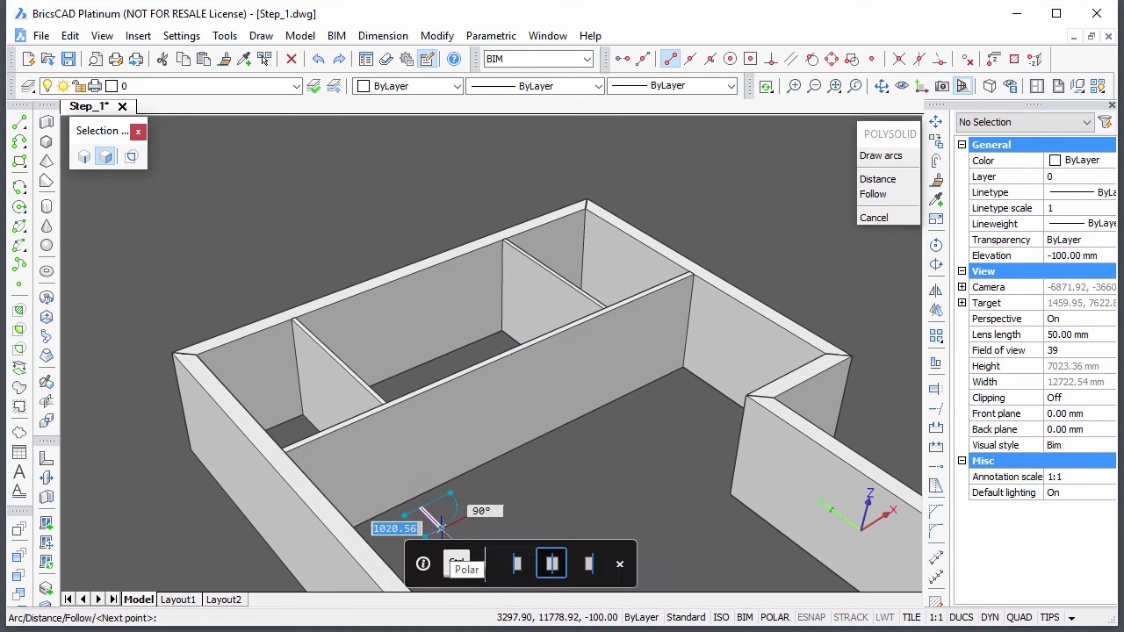
click(588, 465)
key(Return)
shift+middle_drag(583, 534, 562, 582)
Draw a short polysolid wall segment between the L-shaped wall's longer leg and the interior wall, perpendicular to both
key(Return)
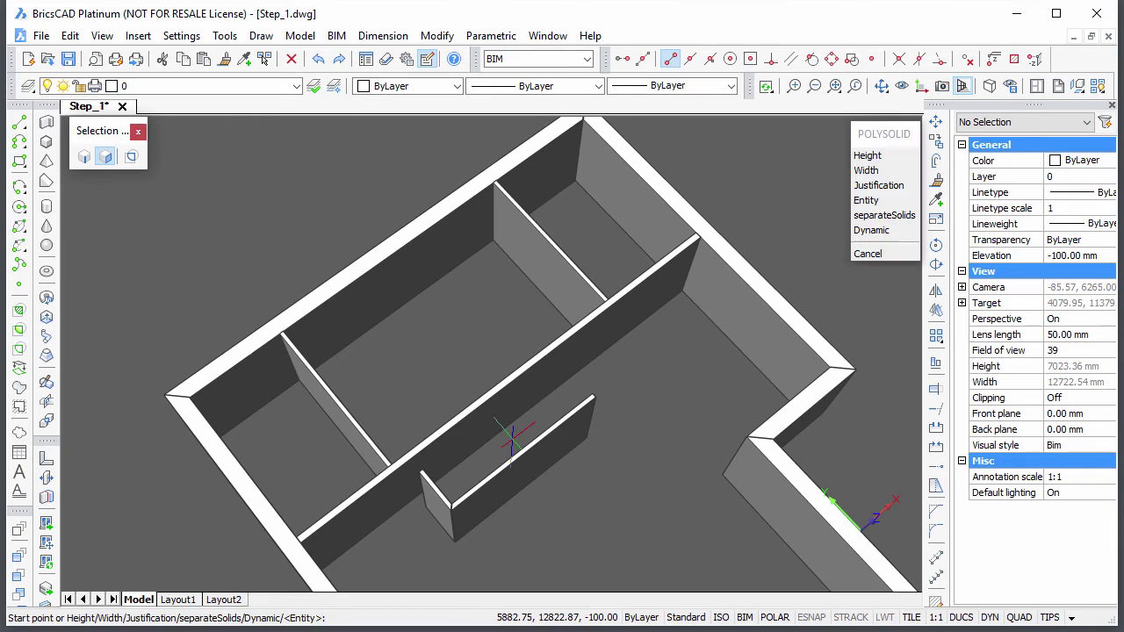
click(512, 441)
key(Escape)
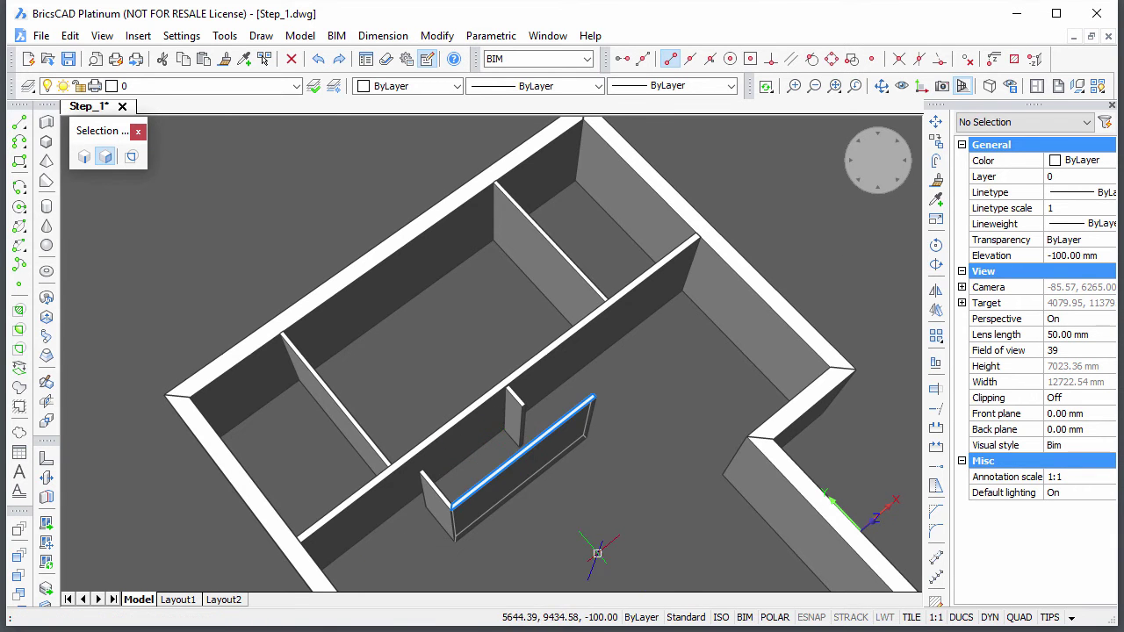
shift+middle_drag(599, 545, 505, 432)
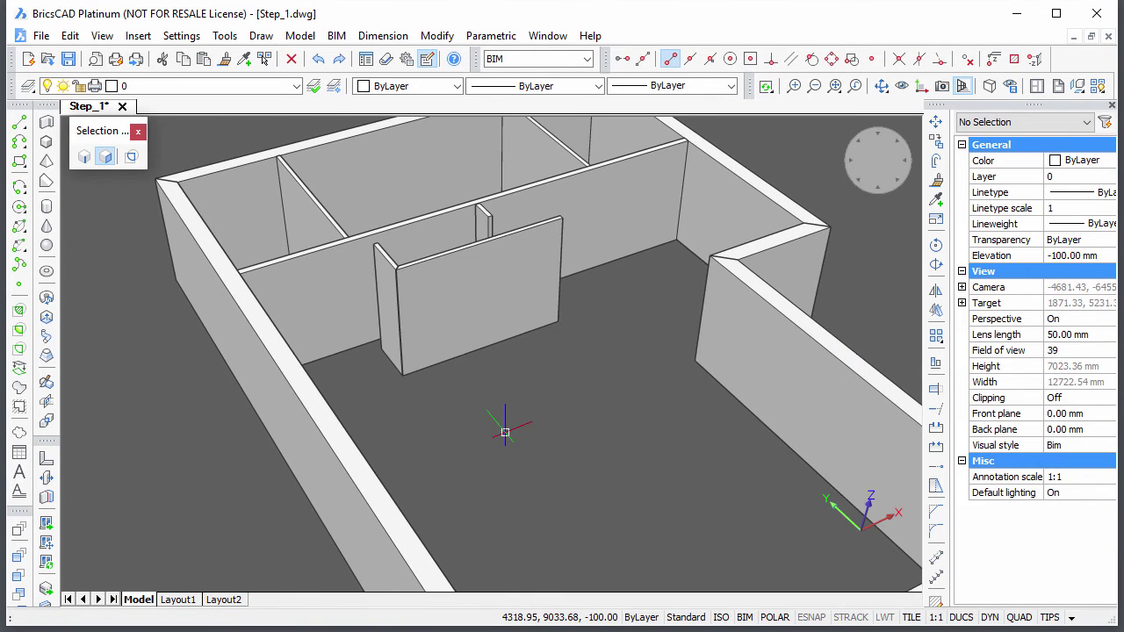
Draw a straight polysolid wall in the large room, parallel to the L-shaped wall's longer leg on its open side
key(Return)
click(406, 483)
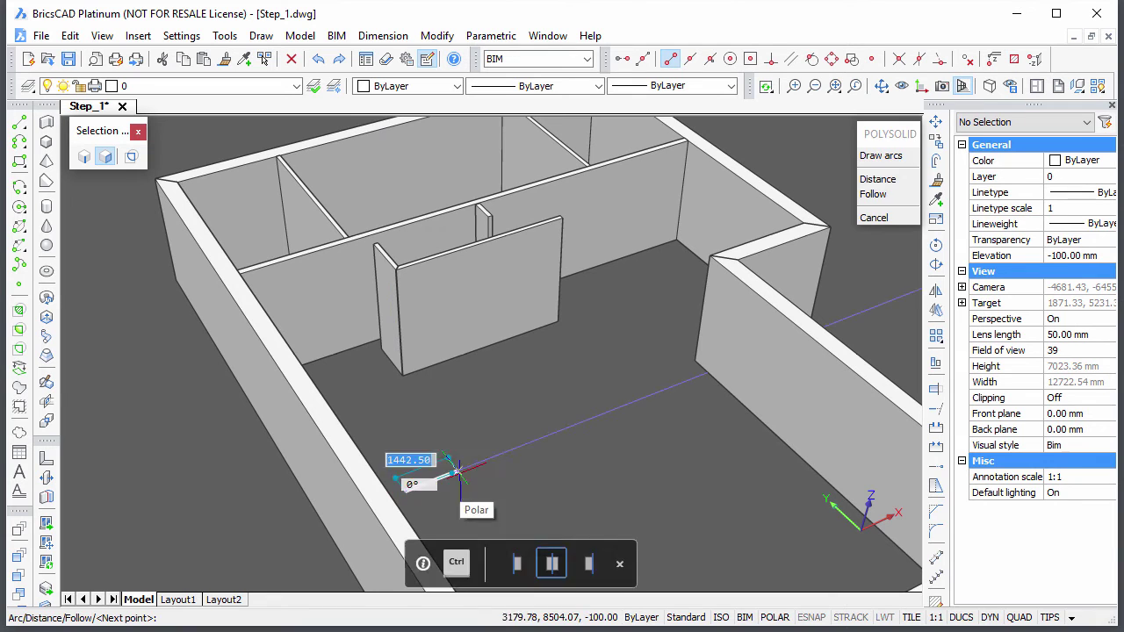
click(590, 413)
key(Return)
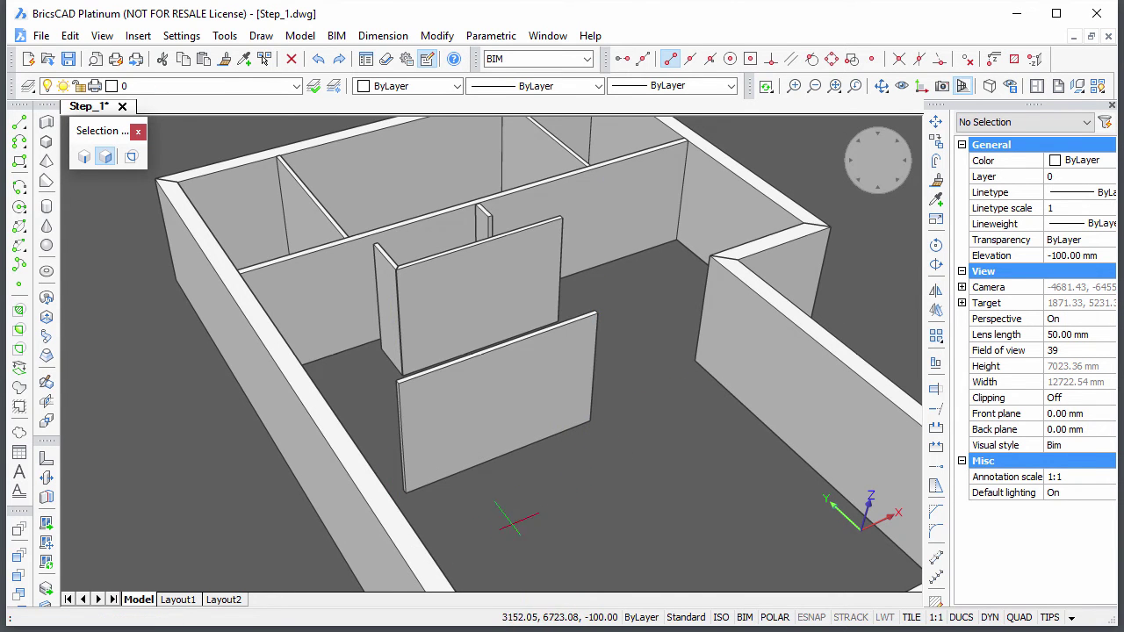
Connect the new freestanding wall's near end to the adjacent long outer wall
shift+middle_drag(517, 527, 564, 548)
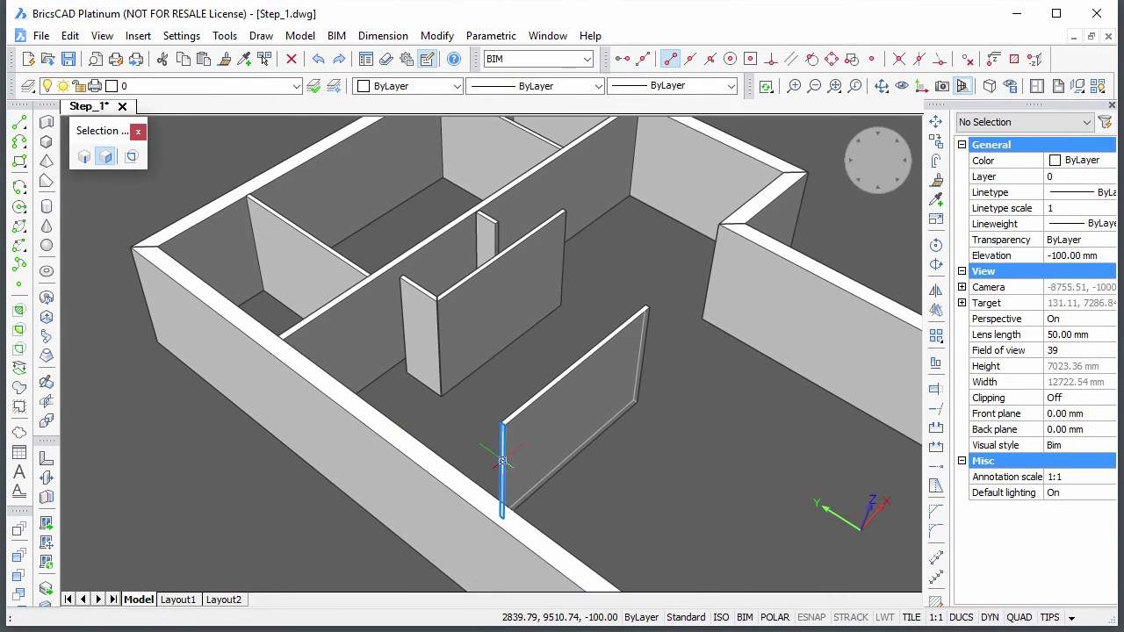
click(499, 467)
key(Return)
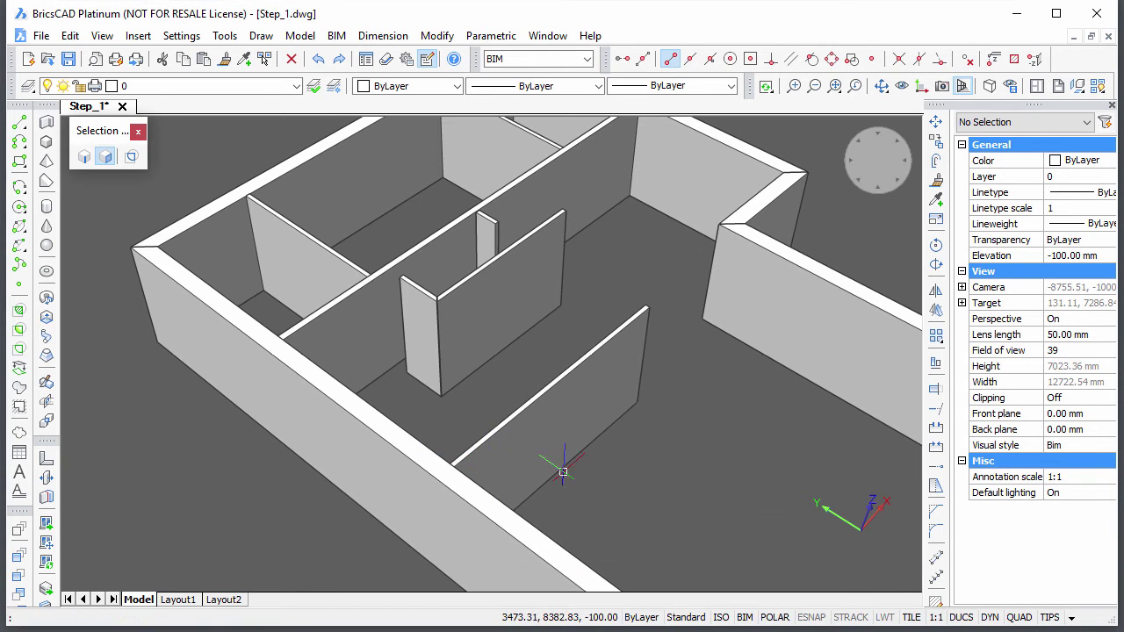
Connect the short segment to the L-shaped wall and the interior wall, and the L's shorter leg to the interior wall
middle_drag(458, 402, 567, 457)
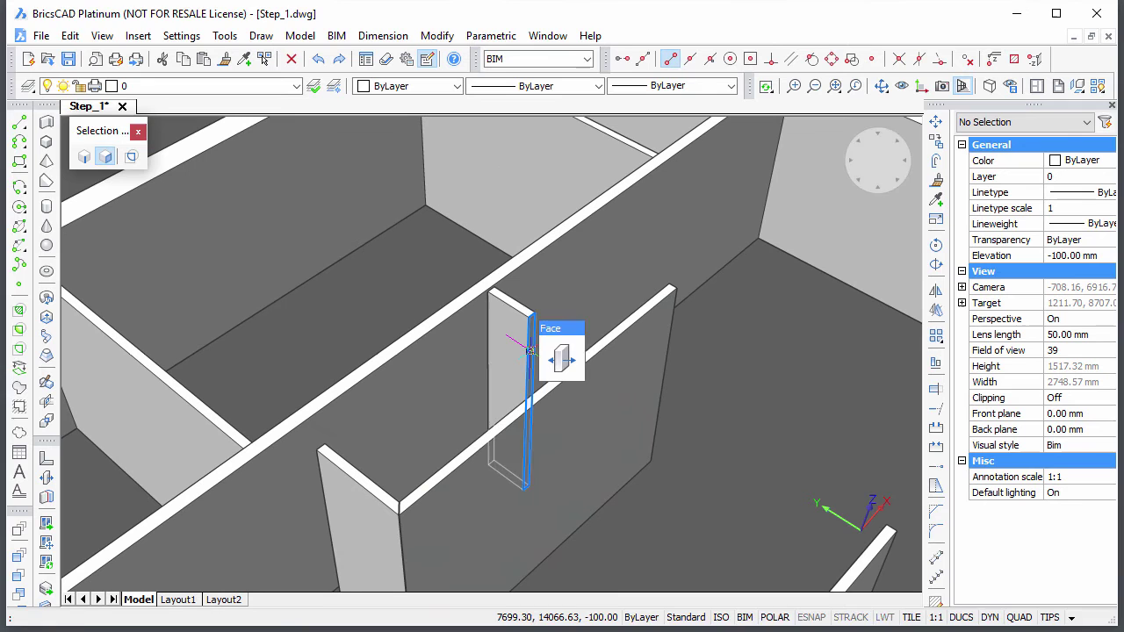
click(530, 360)
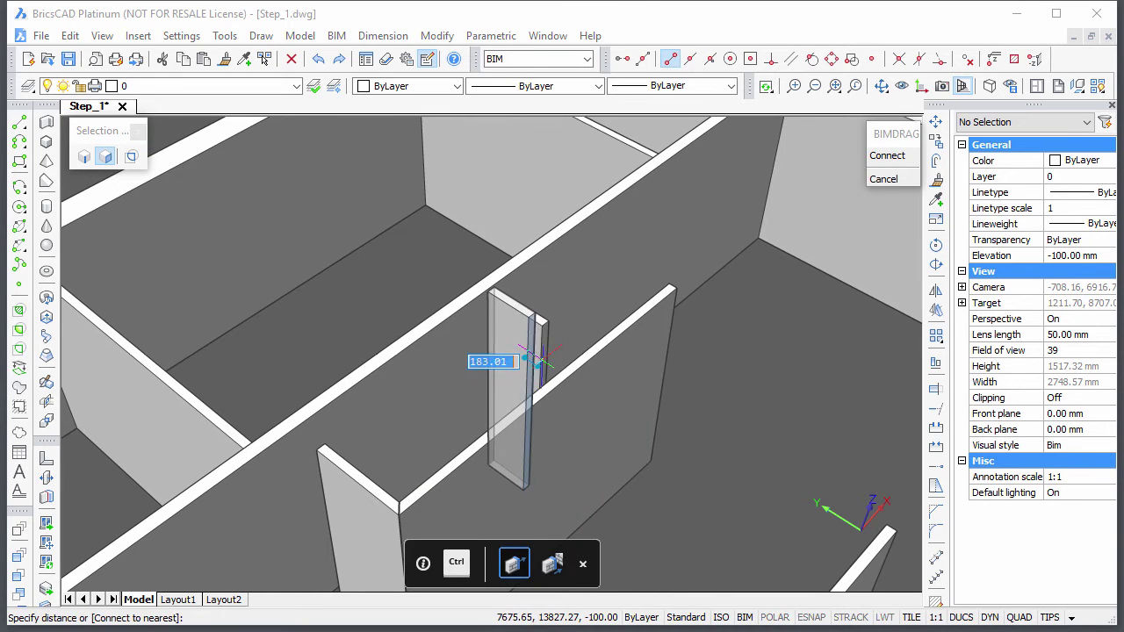
click(541, 360)
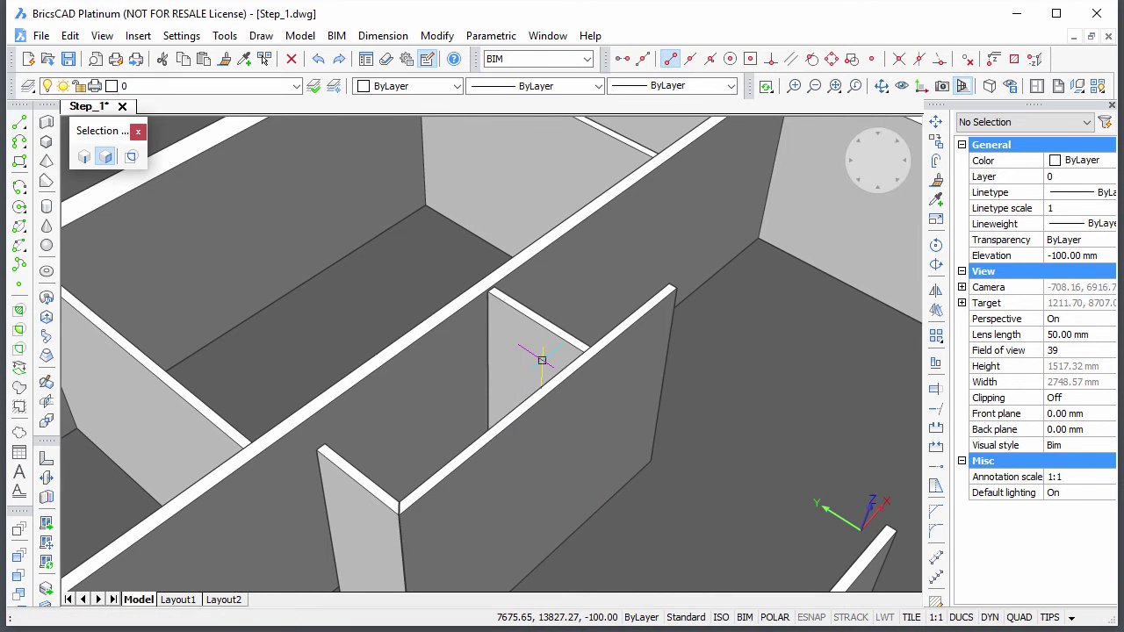
click(487, 320)
key(Return)
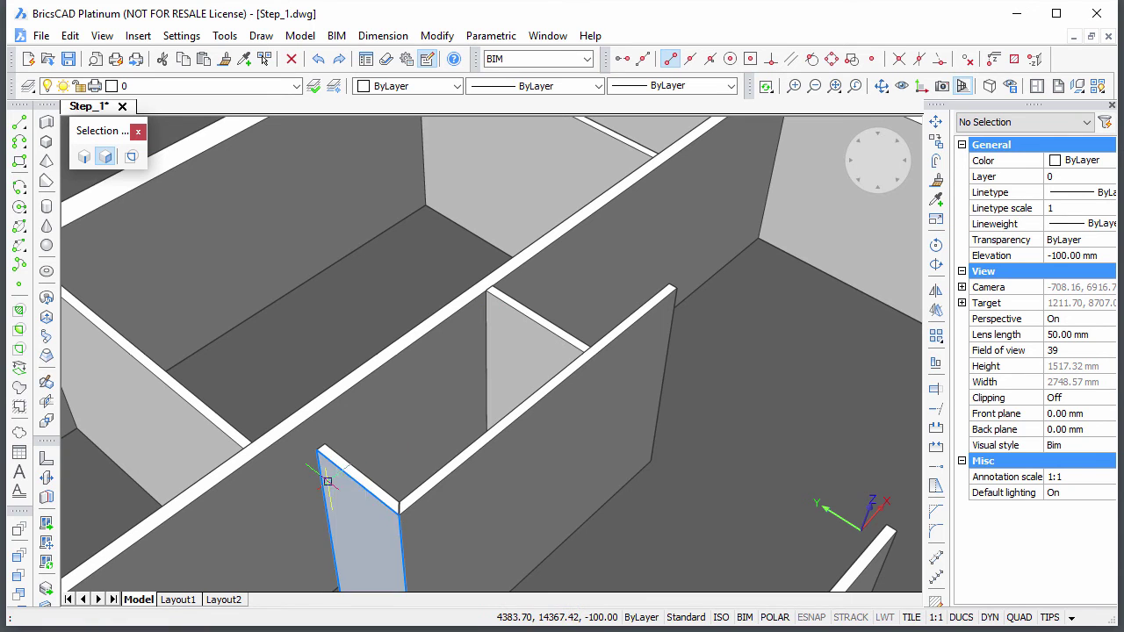
click(327, 465)
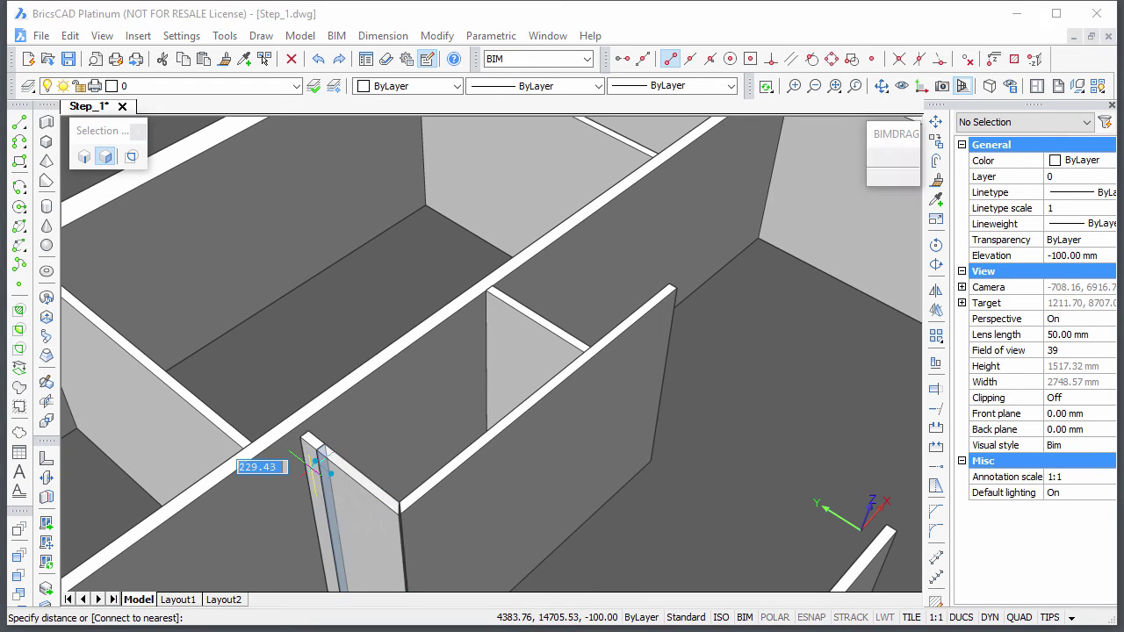
key(Return)
Drag the free end face of the wall attached to the outer wall to a distance of 4450 mm from that outer wall
scroll(641, 369, up, 5)
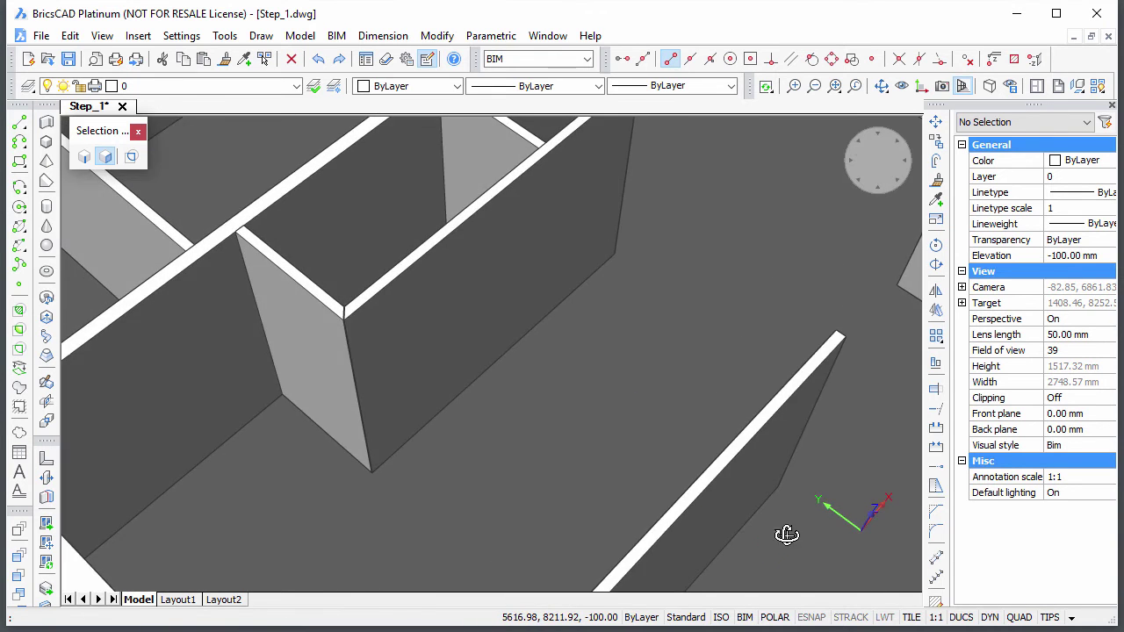
shift+middle_drag(786, 535, 765, 512)
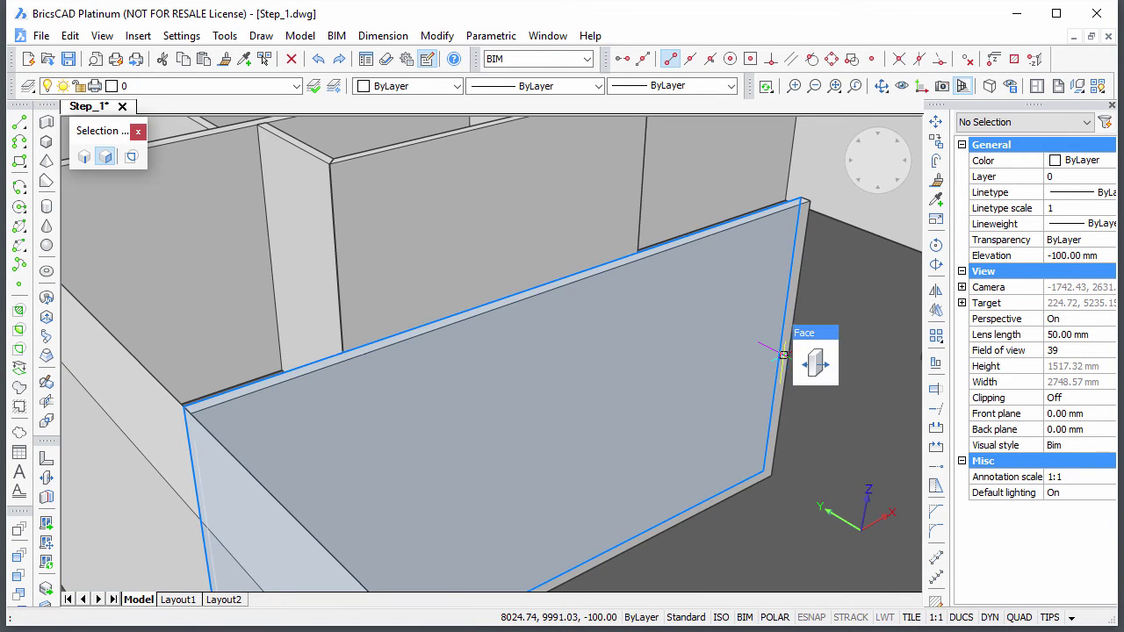
click(814, 363)
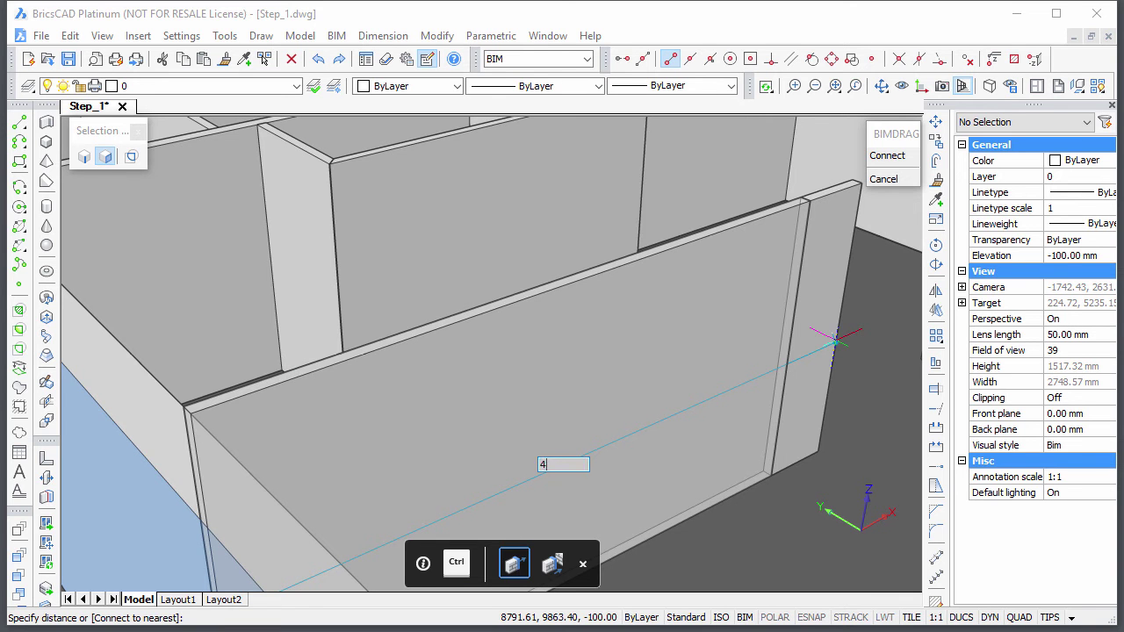
text(4450)
key(Return)
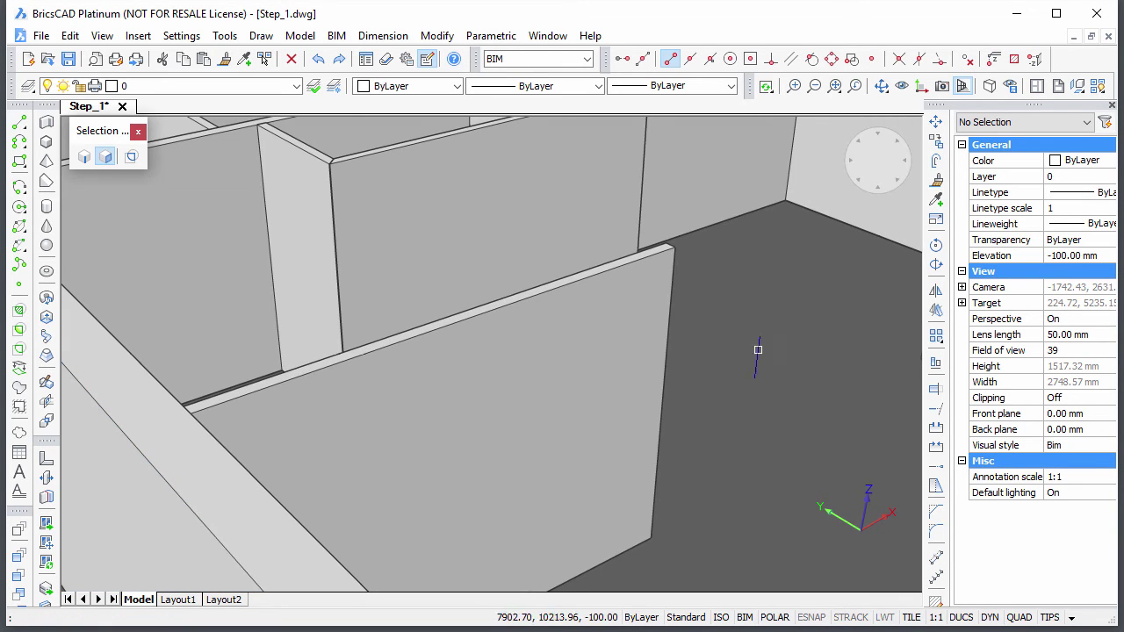
Move the L-shaped wall's shorter leg to a distance of 2400 mm from the adjacent long outer wall
scroll(765, 384, down, 4)
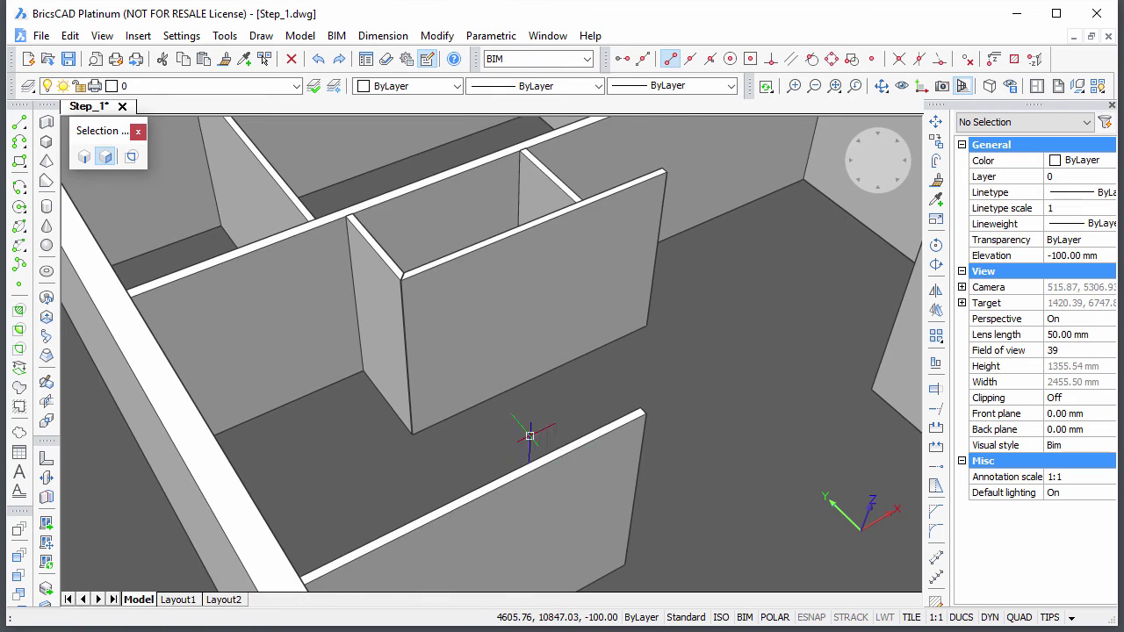
middle_drag(562, 482, 666, 571)
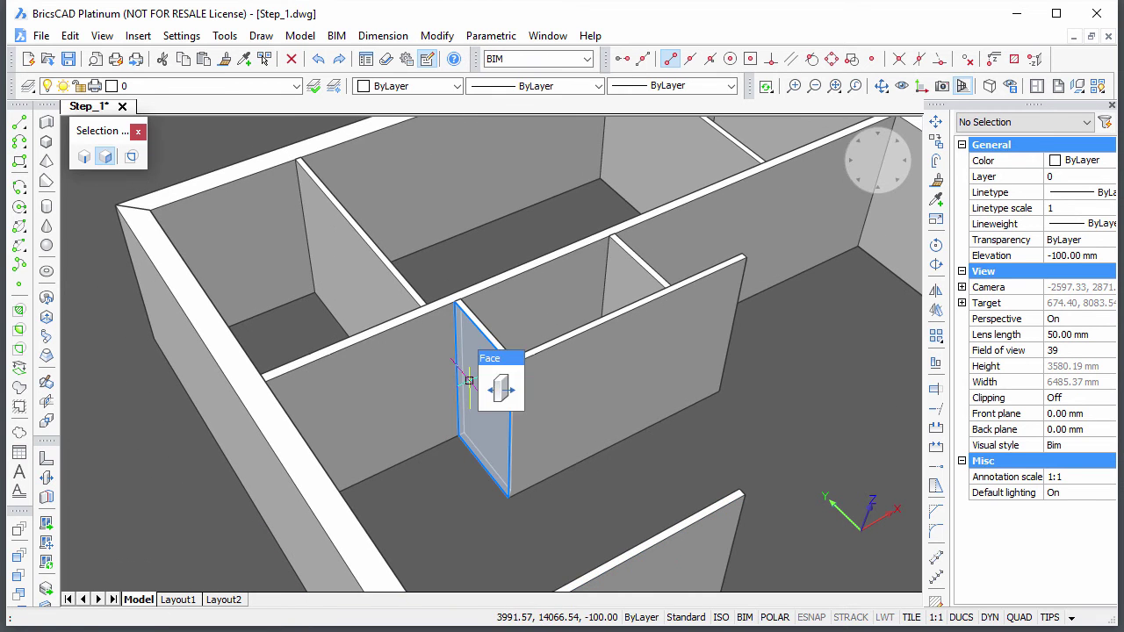
click(475, 361)
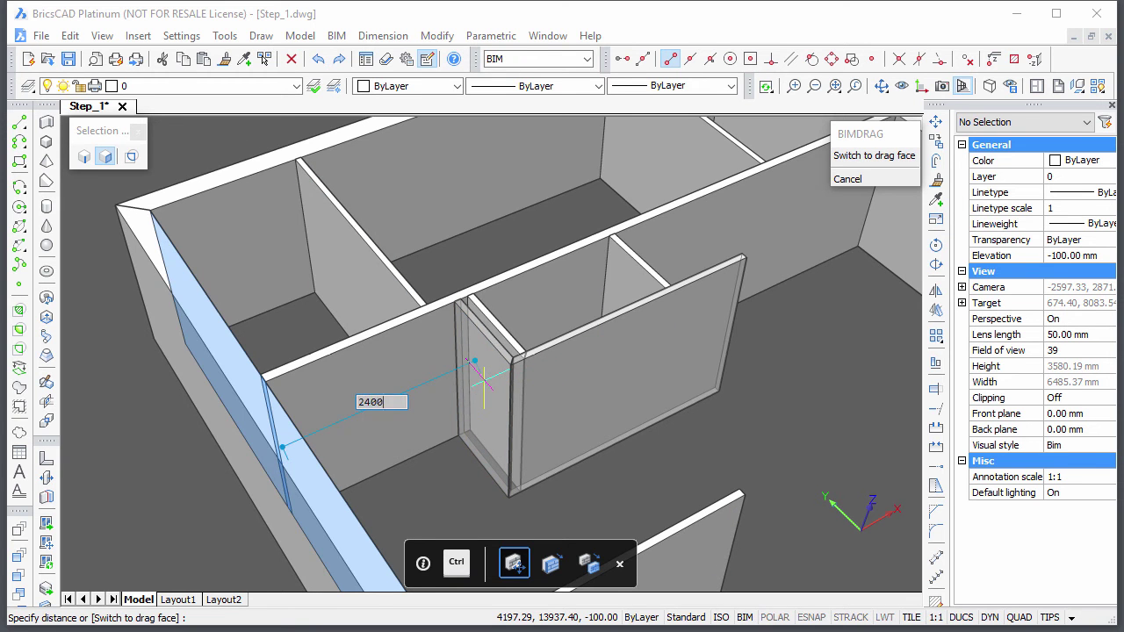
text(2400)
key(Return)
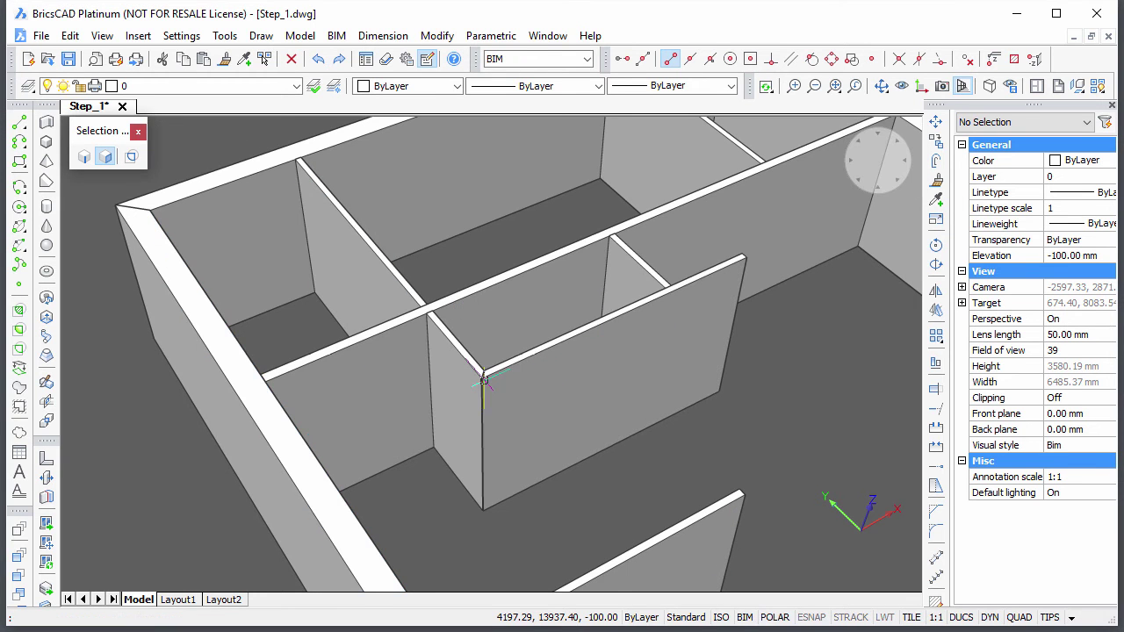
Move the short wall segment to a distance of 2200 mm from the L-shaped wall's shorter leg
click(631, 290)
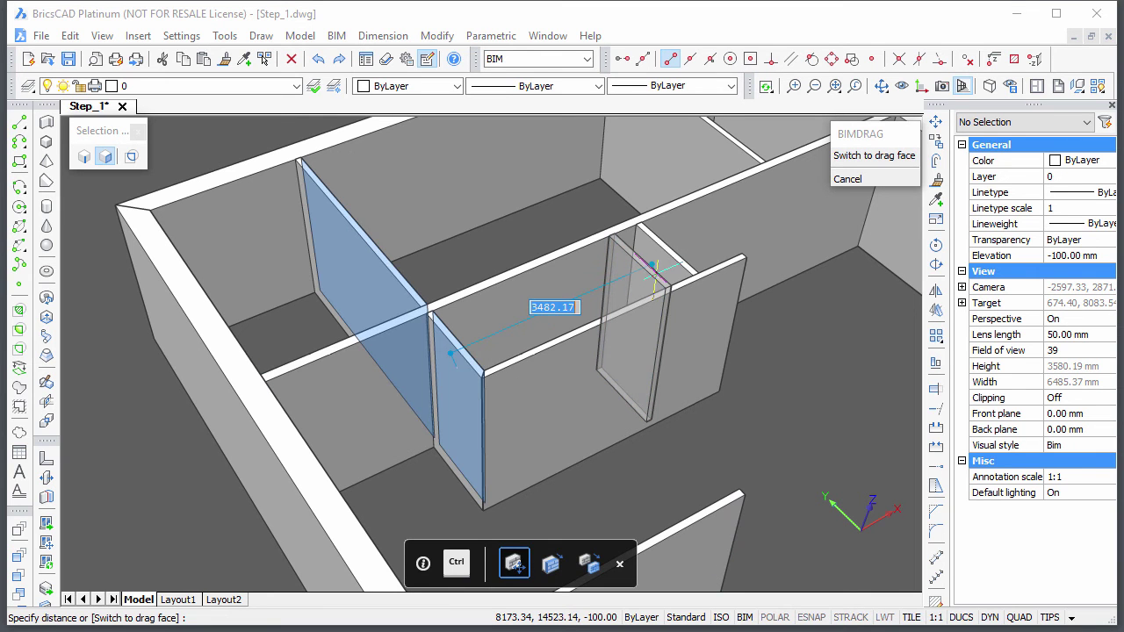
text(2200)
key(Return)
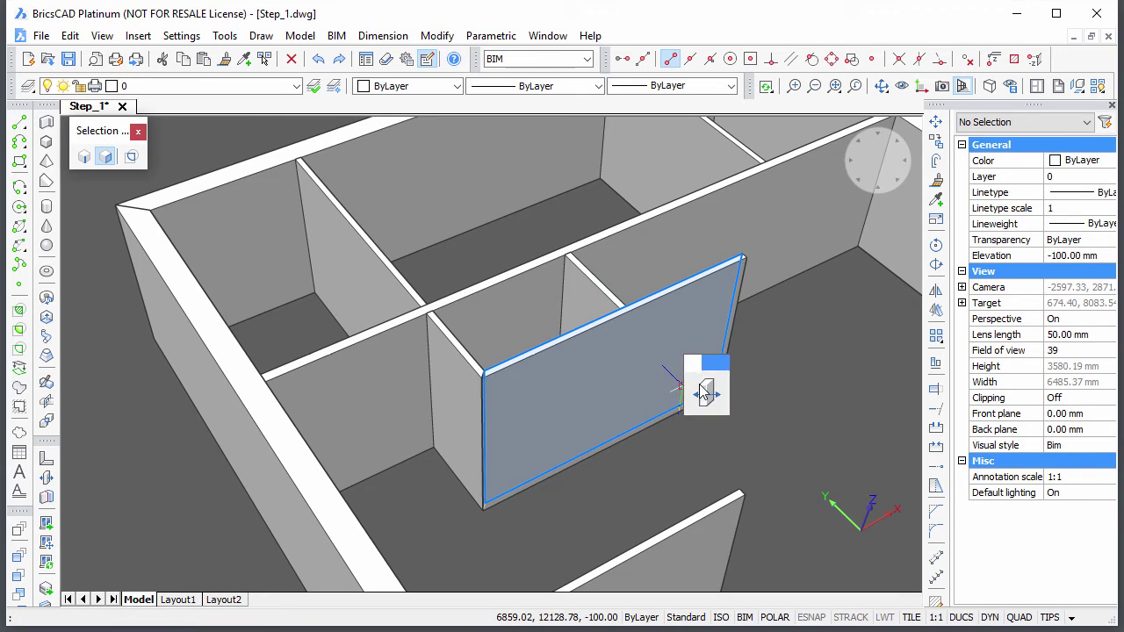
Move the L-shaped wall's longer leg to a distance of 1350 mm from the parallel interior wall
click(695, 379)
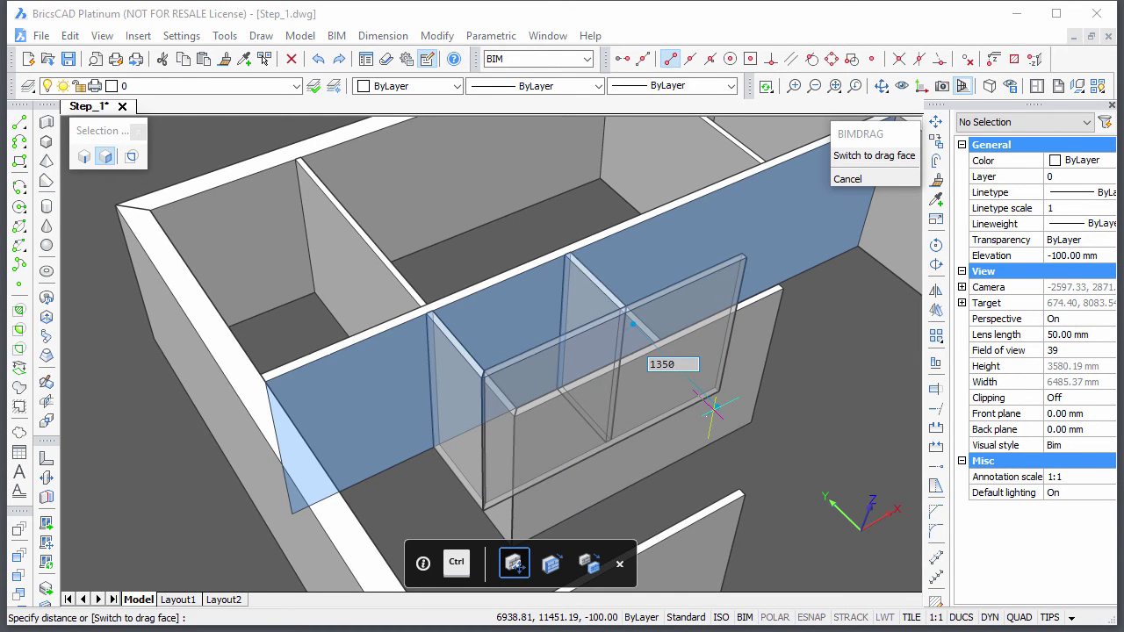
text(1350)
key(Return)
Draw a polysolid wall 2850 mm high and 300 mm wide near the inner outer-wall corner, perpendicular to the interior wall
click(47, 161)
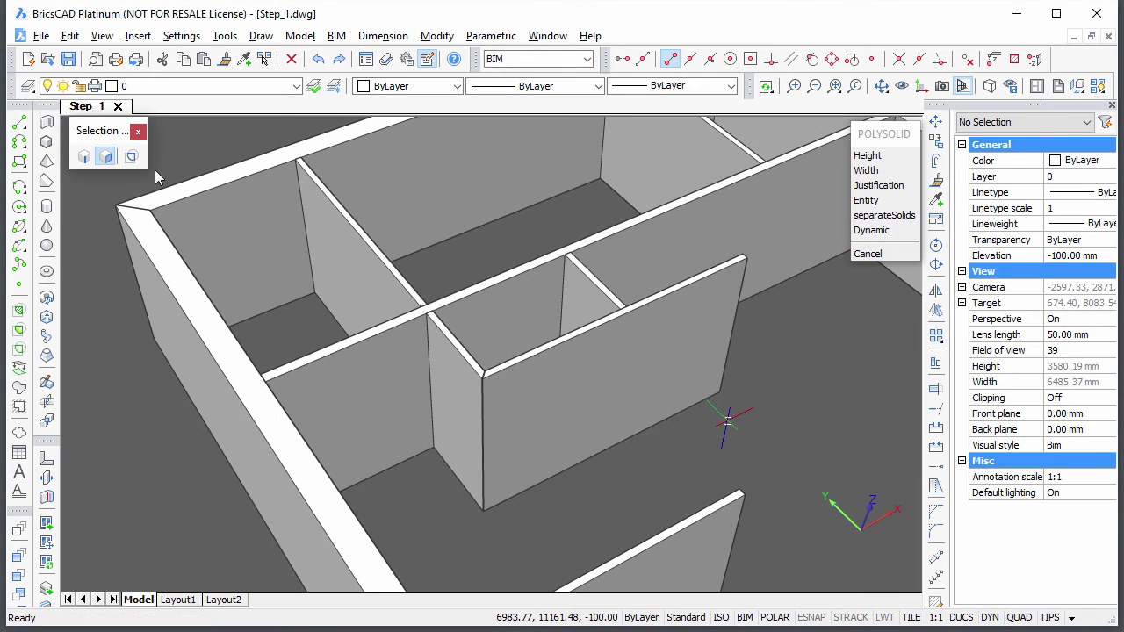
middle_drag(887, 421, 412, 483)
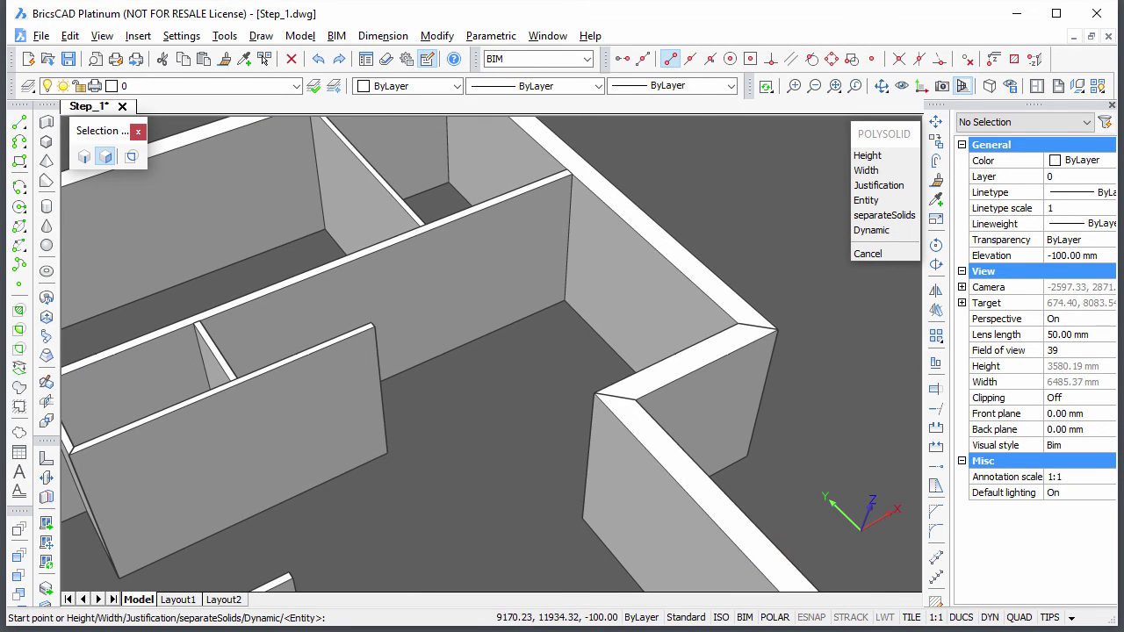
click(463, 354)
click(532, 439)
key(Return)
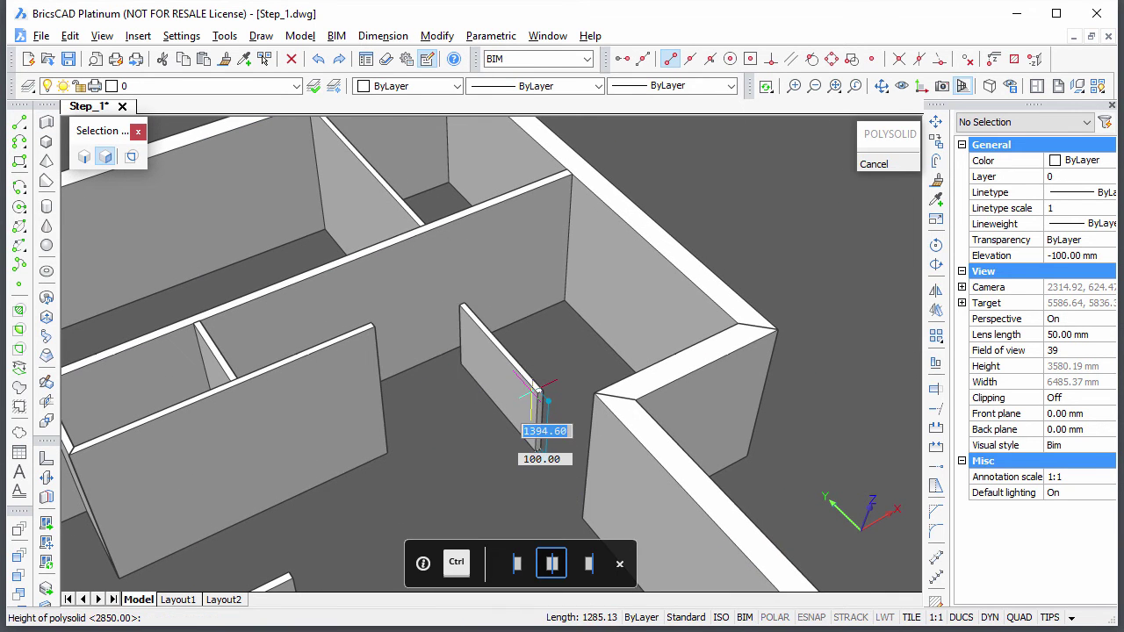
text(285)
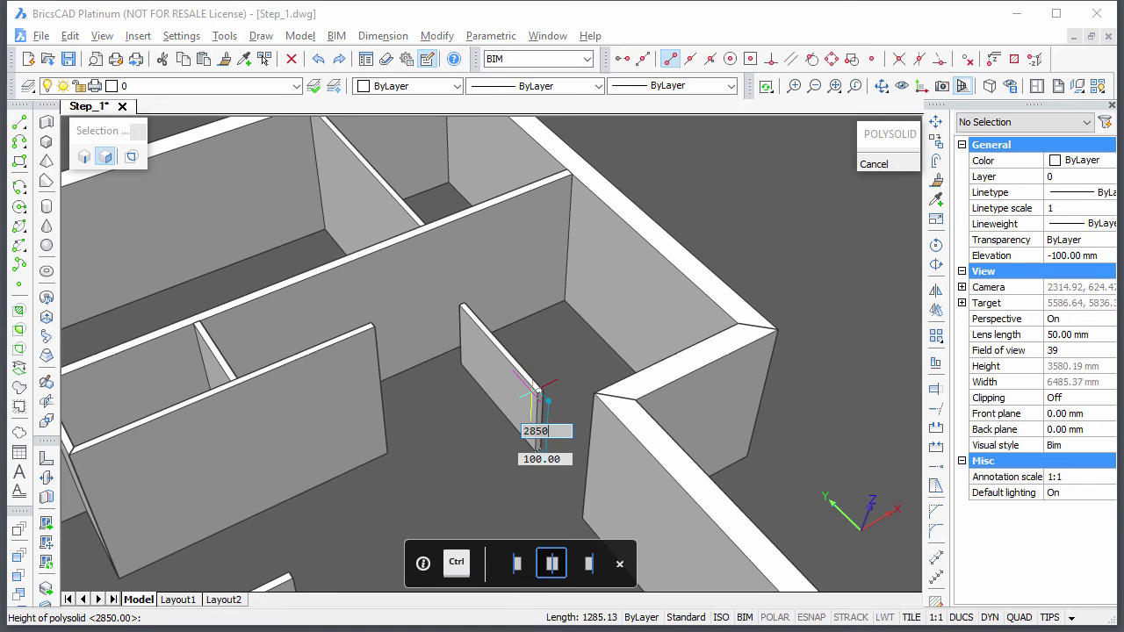
text(0)
key(Tab)
text(300)
key(Return)
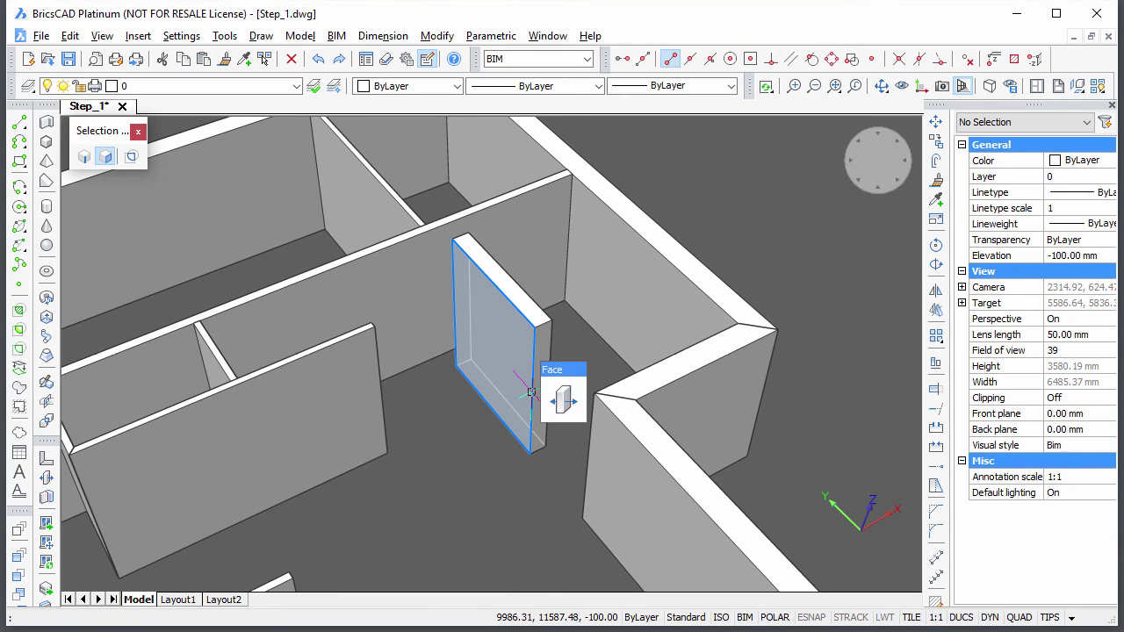
Move the 300 mm wide wall to 2150 mm from the facing outer wall, and connect its end to the interior wall
click(523, 372)
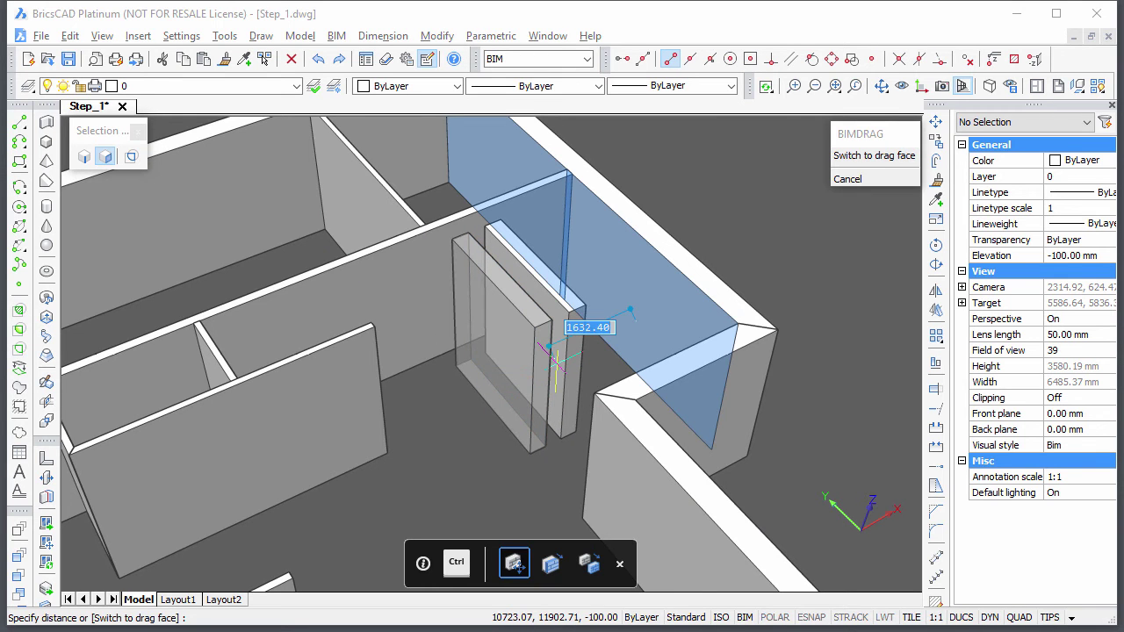
text(2150)
key(Return)
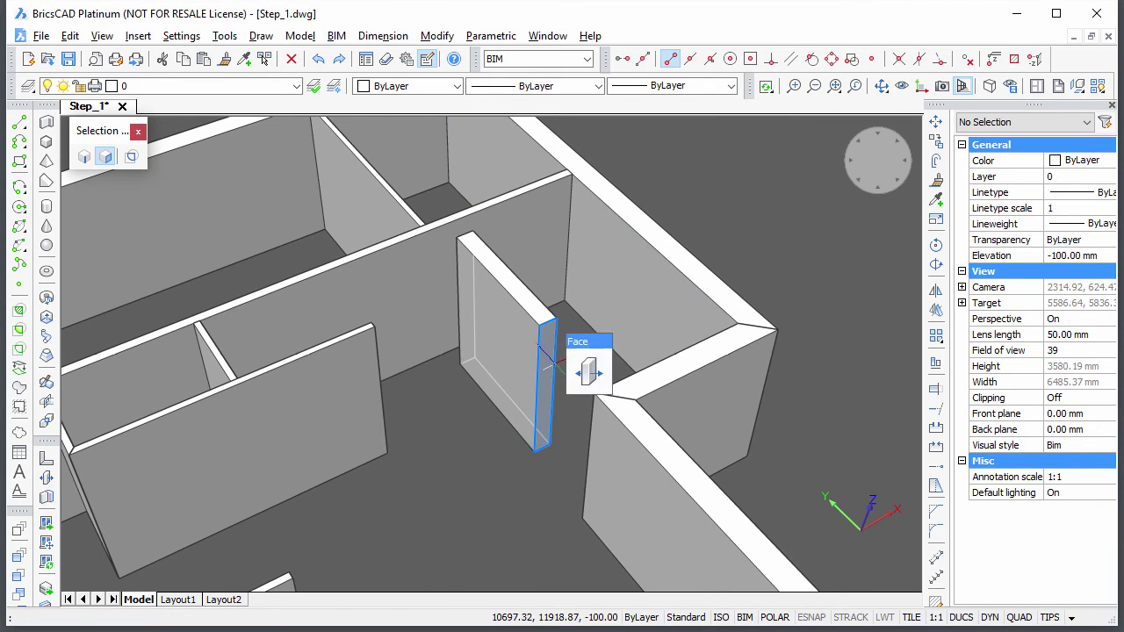
click(469, 291)
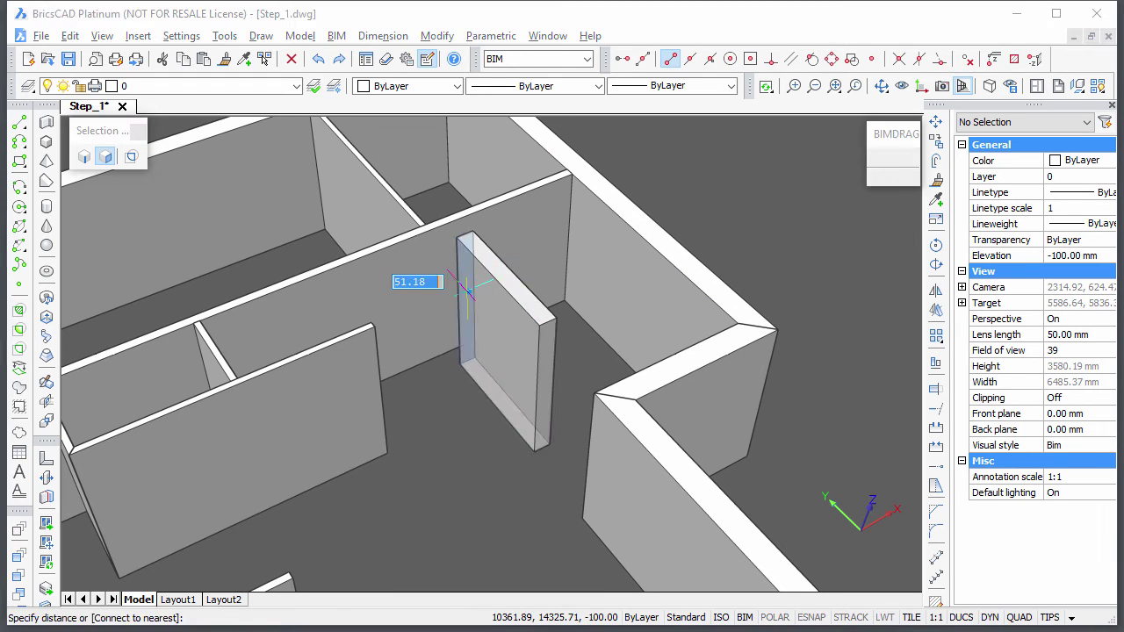
key(Return)
Change the L-connection of the two outer walls at the inner corner to a butt joint with the longer wall running through
click(615, 576)
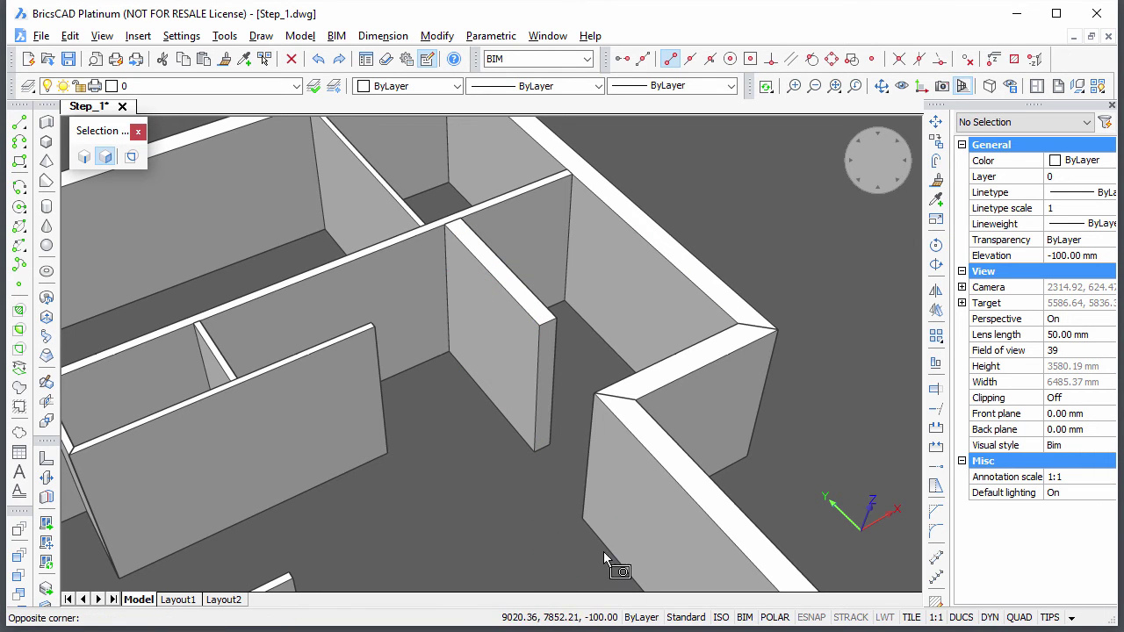
click(560, 449)
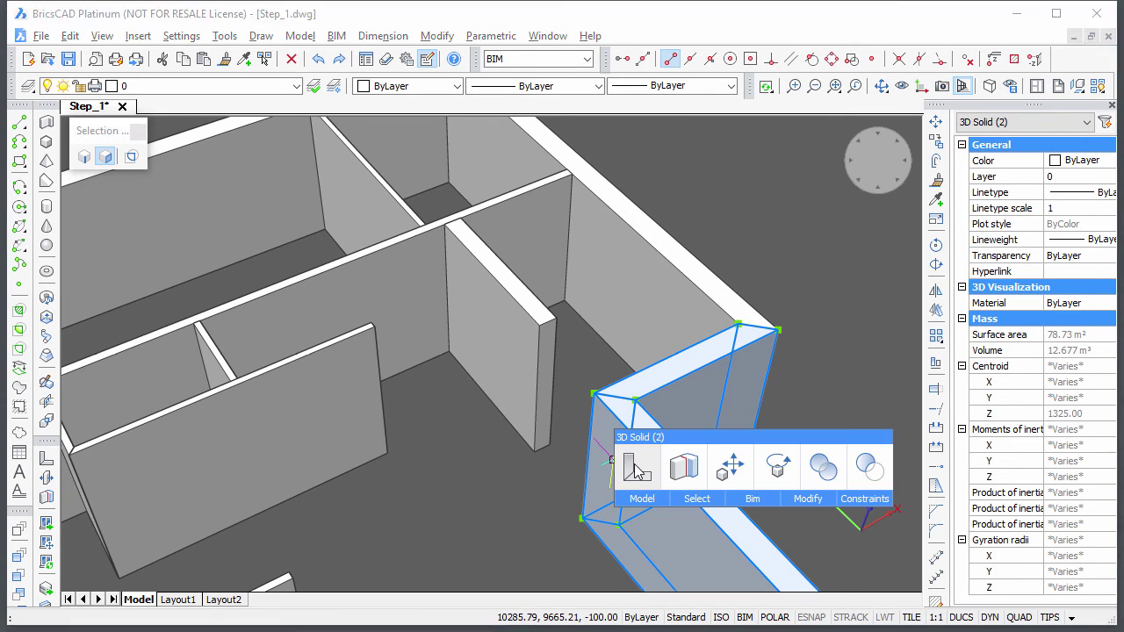
click(629, 460)
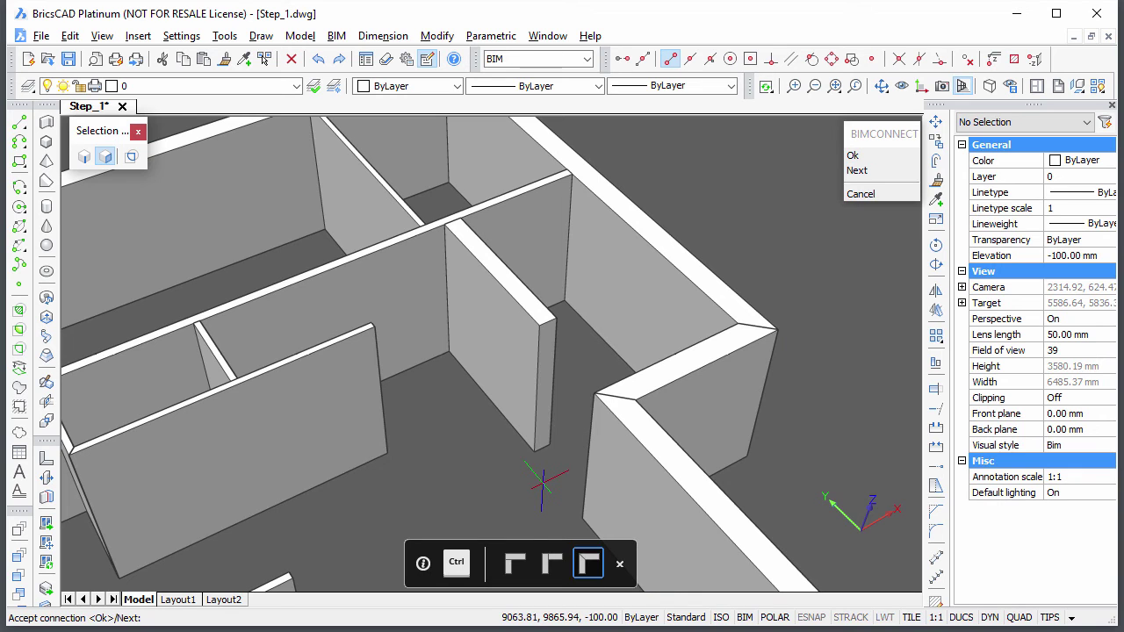
key(ctrl)
key(ctrl)
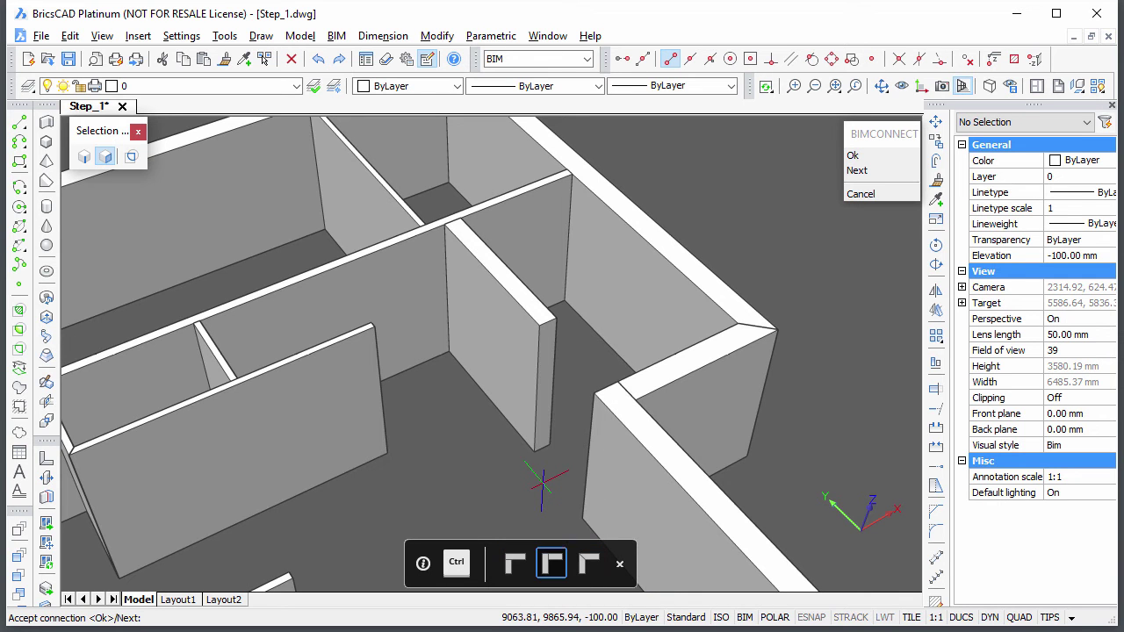
key(Return)
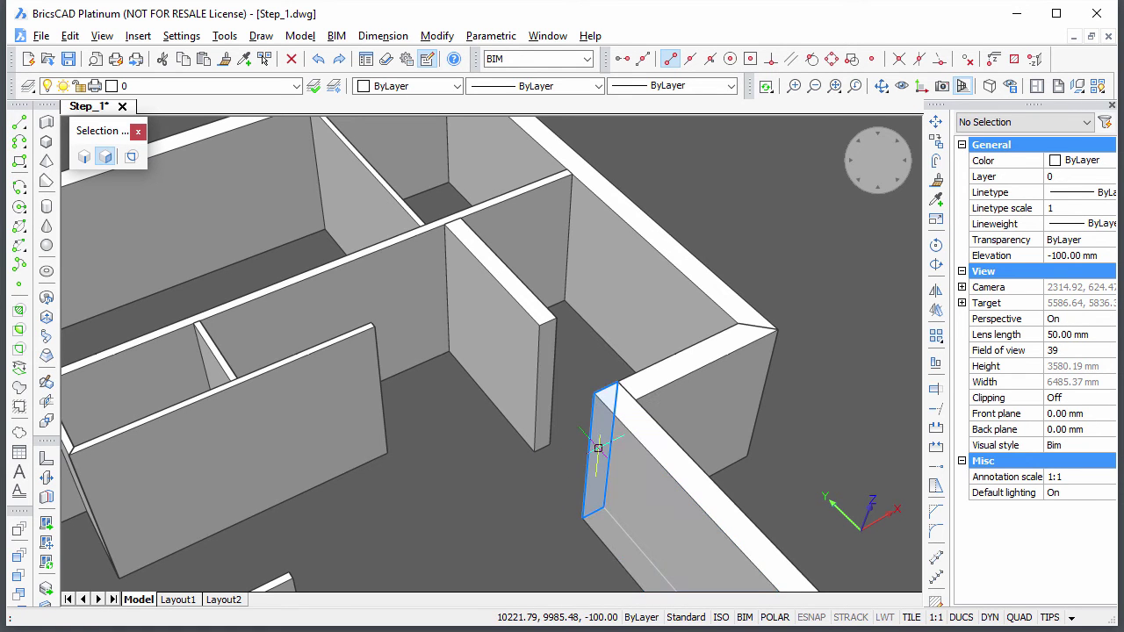
Extend the longer outer wall's end face 330 mm beyond the butt joint into the room
mouse_move(598, 448)
drag(598, 449, 586, 430)
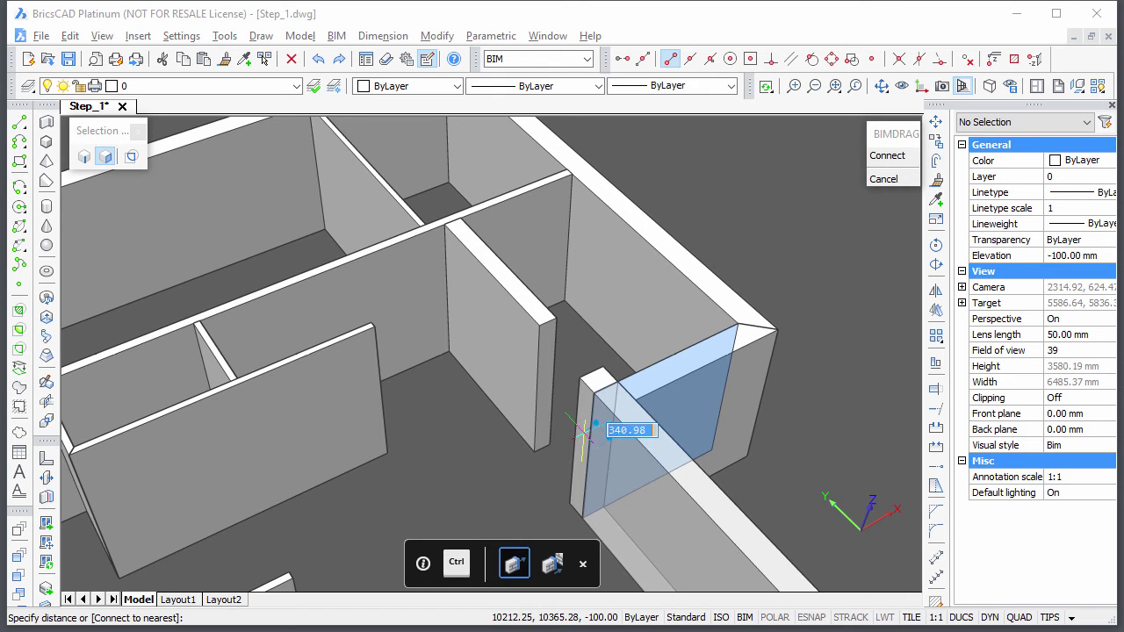
text(330)
key(Return)
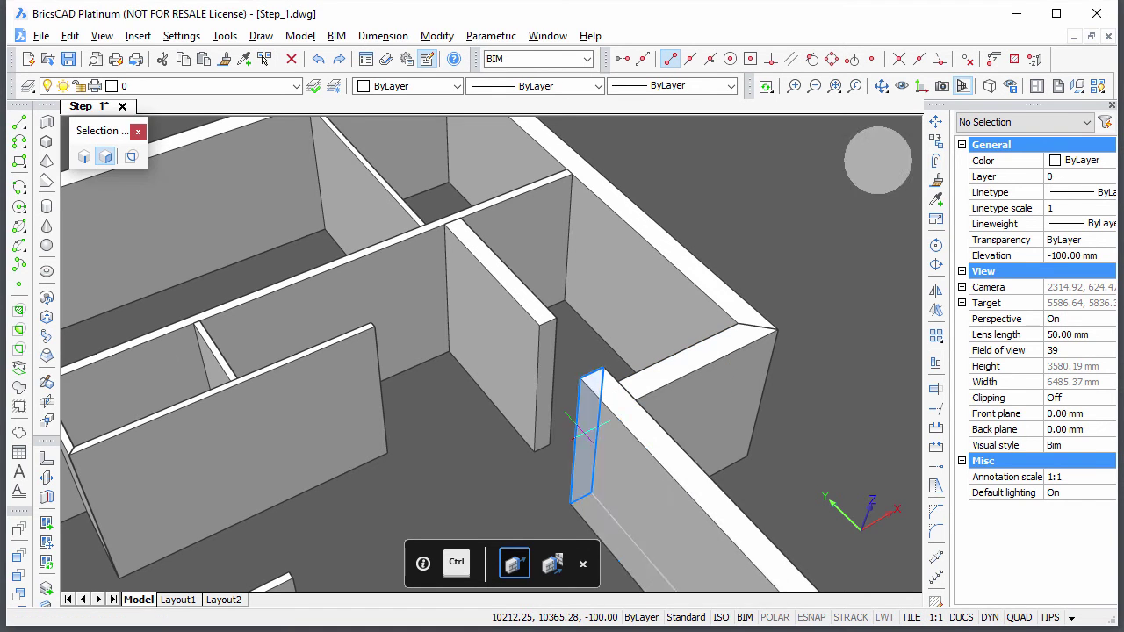
Position the end face of the 300 mm wide wall 1200 mm from the end face of the longer outer wall
mouse_move(584, 430)
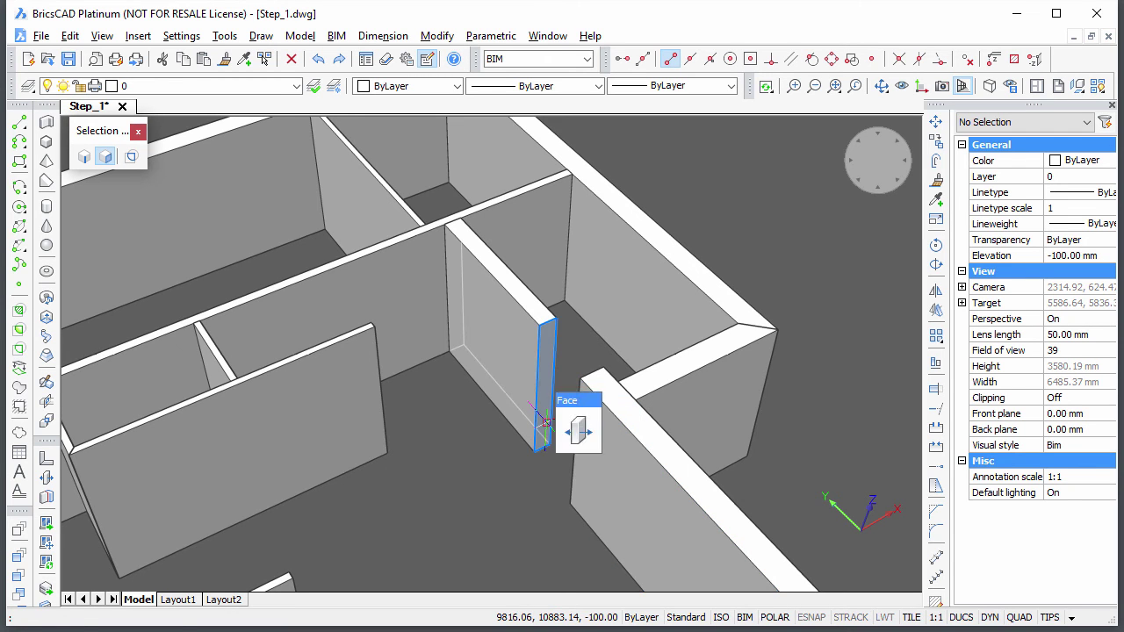
click(545, 422)
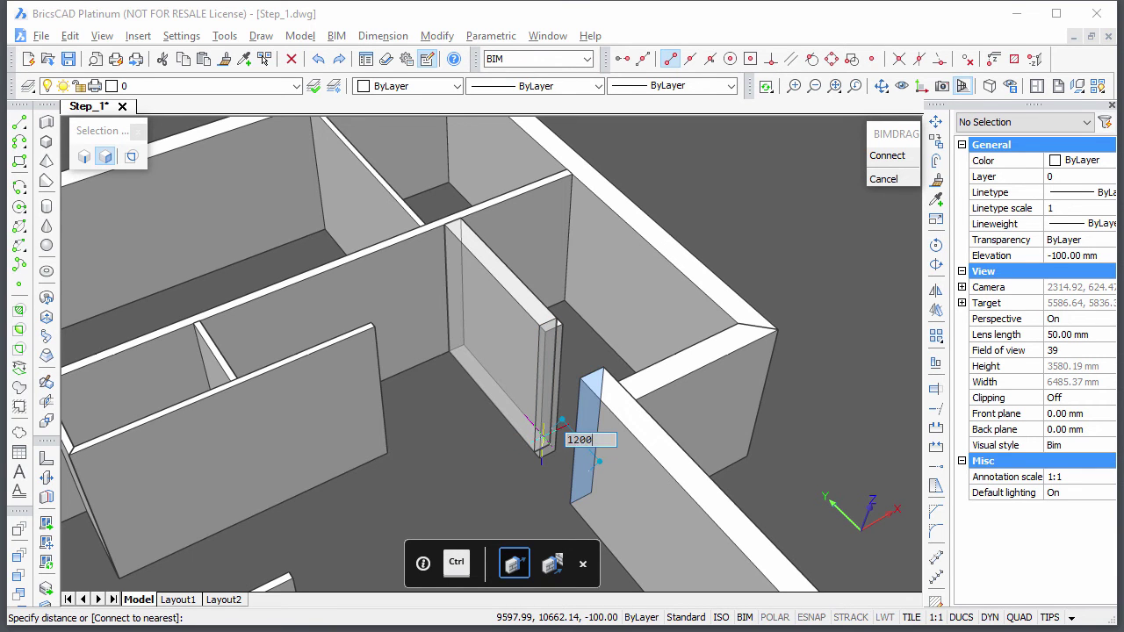
text(1200)
key(Return)
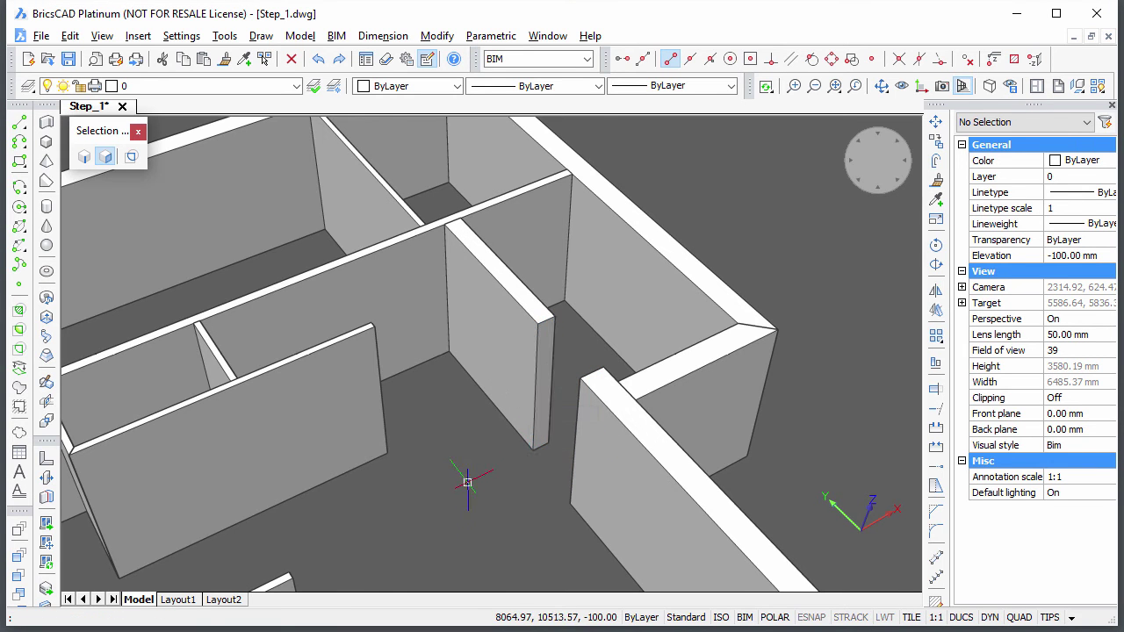
Draw a short polysolid wall 2850 mm high and 50 mm wide in front of the long interior wall, parallel to the 300 mm wide wall
scroll(553, 461, up, 2)
scroll(553, 461, up, 3)
click(46, 121)
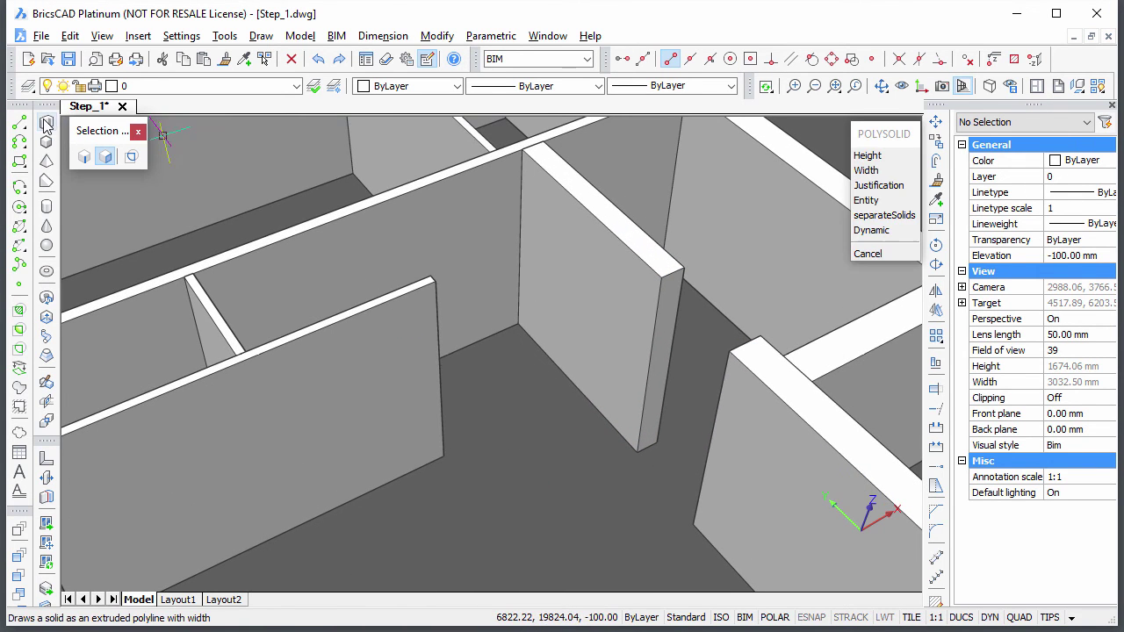
click(459, 363)
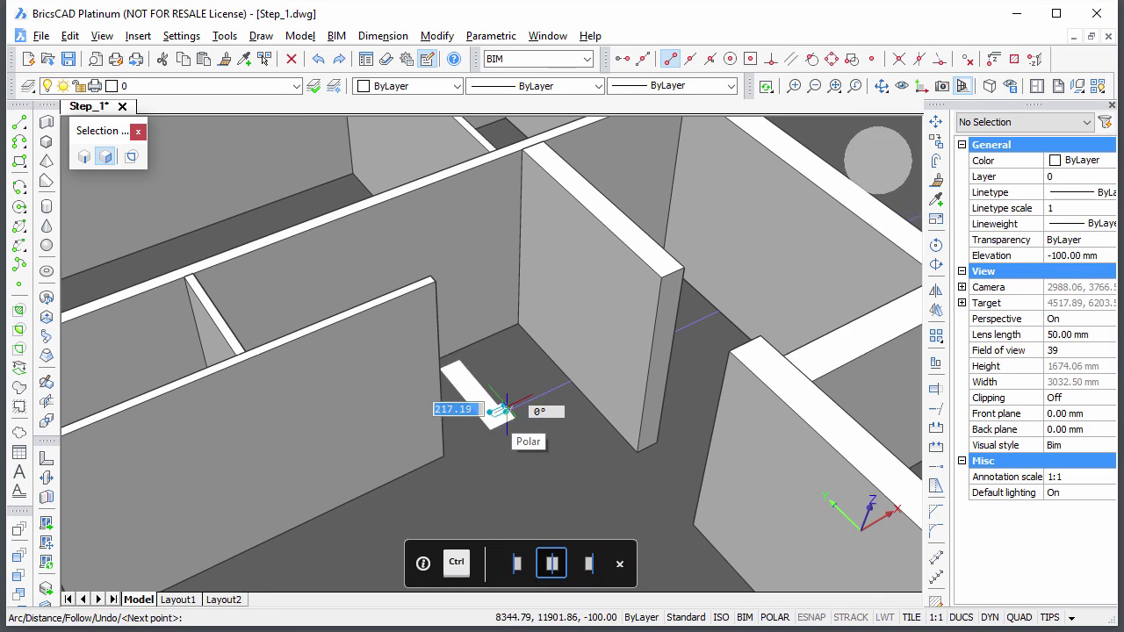
click(496, 399)
key(Return)
text(2850)
key(Tab)
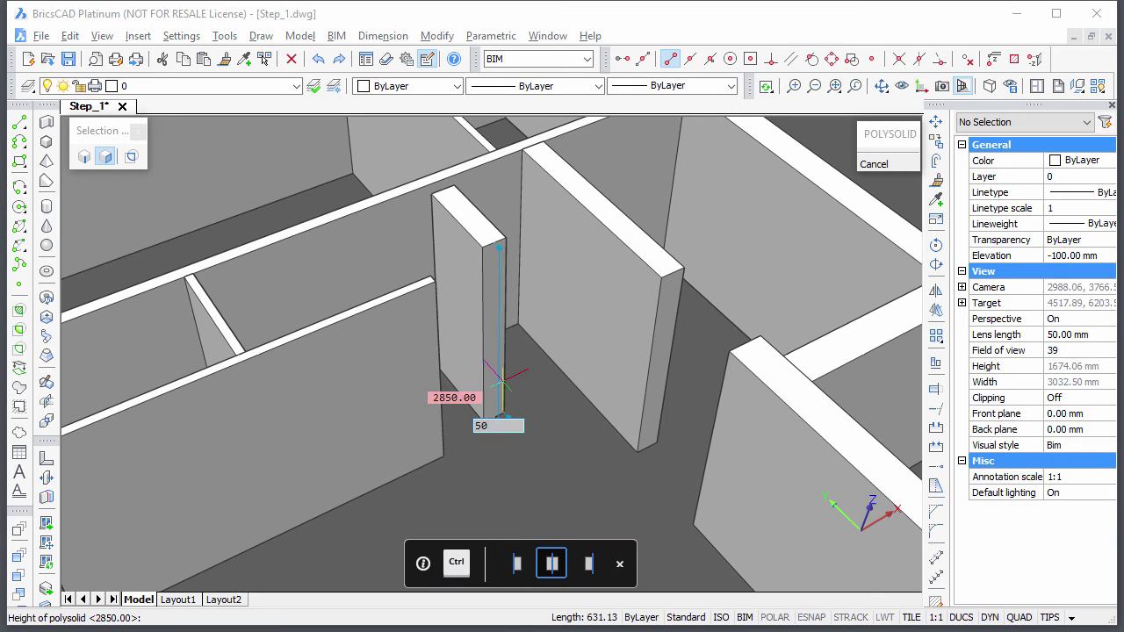
key(Return)
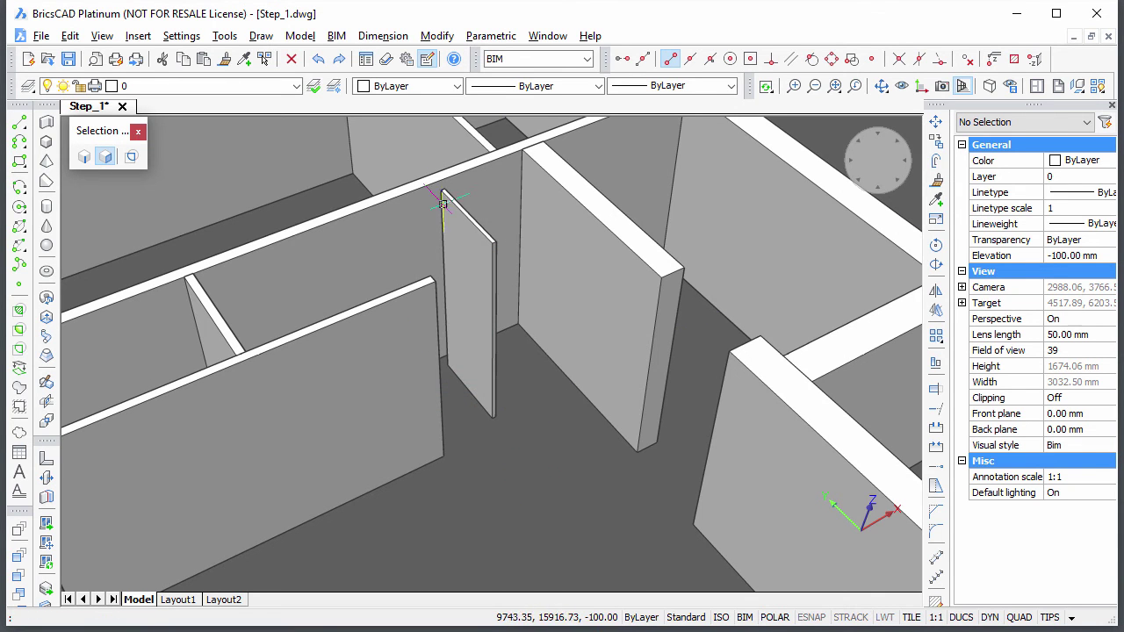
Connect the inner end of the 50 mm wide wall to the long interior wall
click(474, 218)
key(Escape)
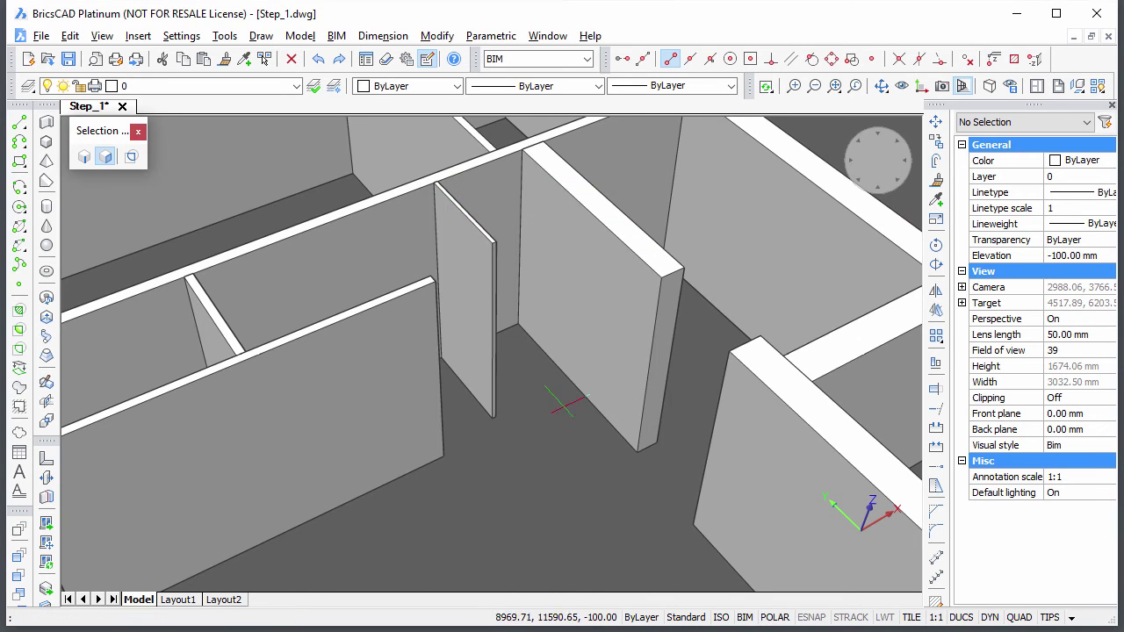
click(471, 362)
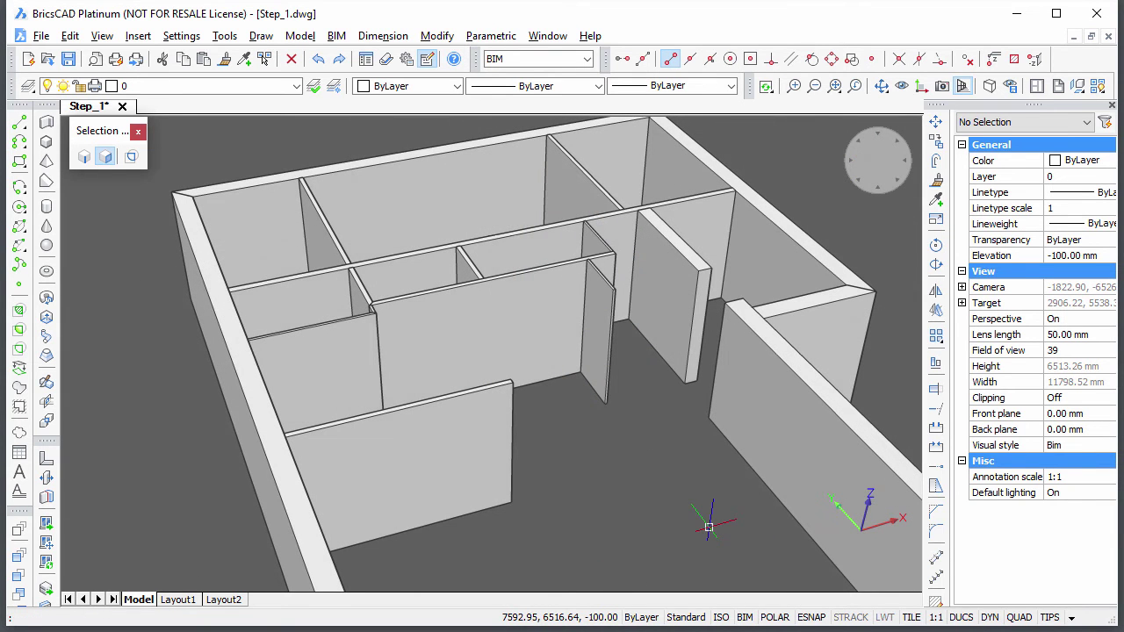
Draw a closed rectangular polysolid outline of 3000 by 3400 mm, starting at the bottom corner of the large room's partition wall end
click(46, 122)
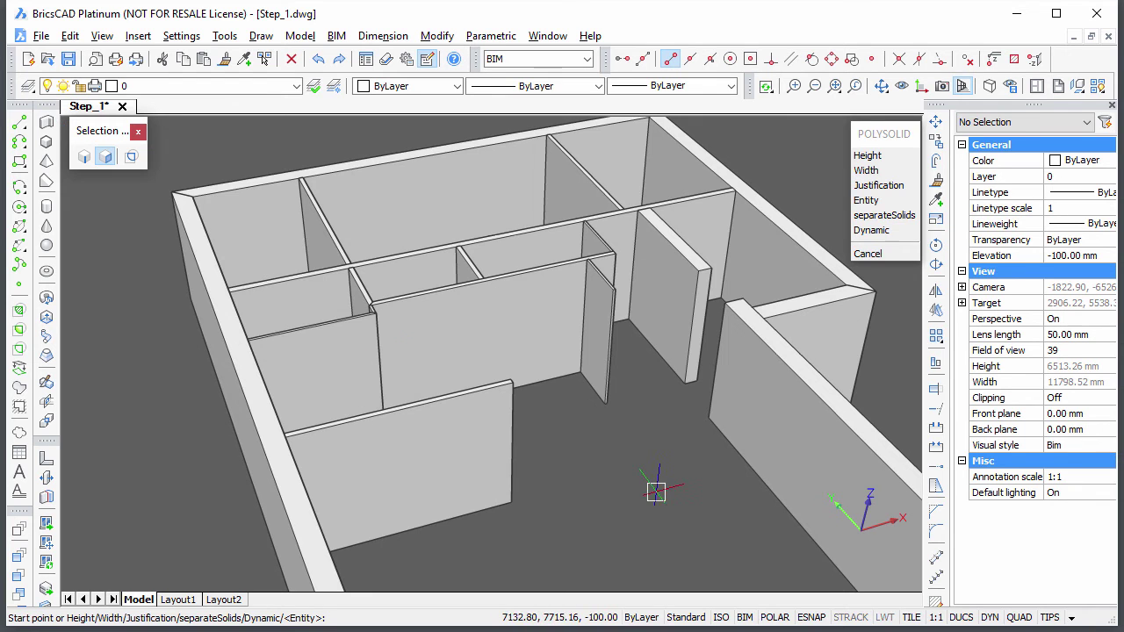
scroll(650, 470, up, 5)
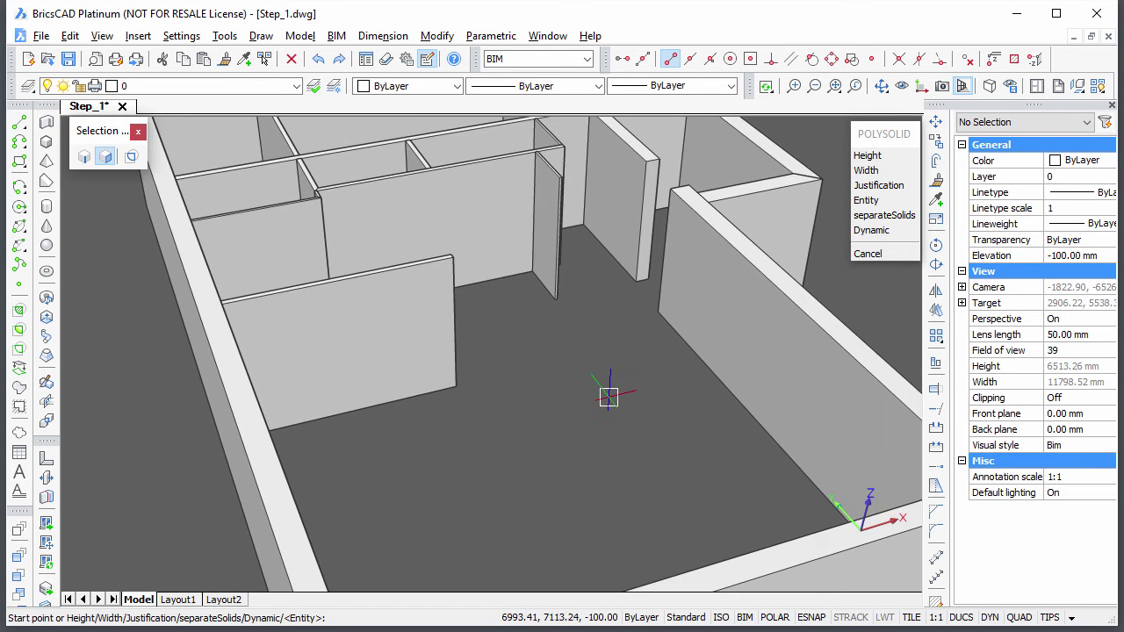
shift+middle_drag(609, 396, 531, 416)
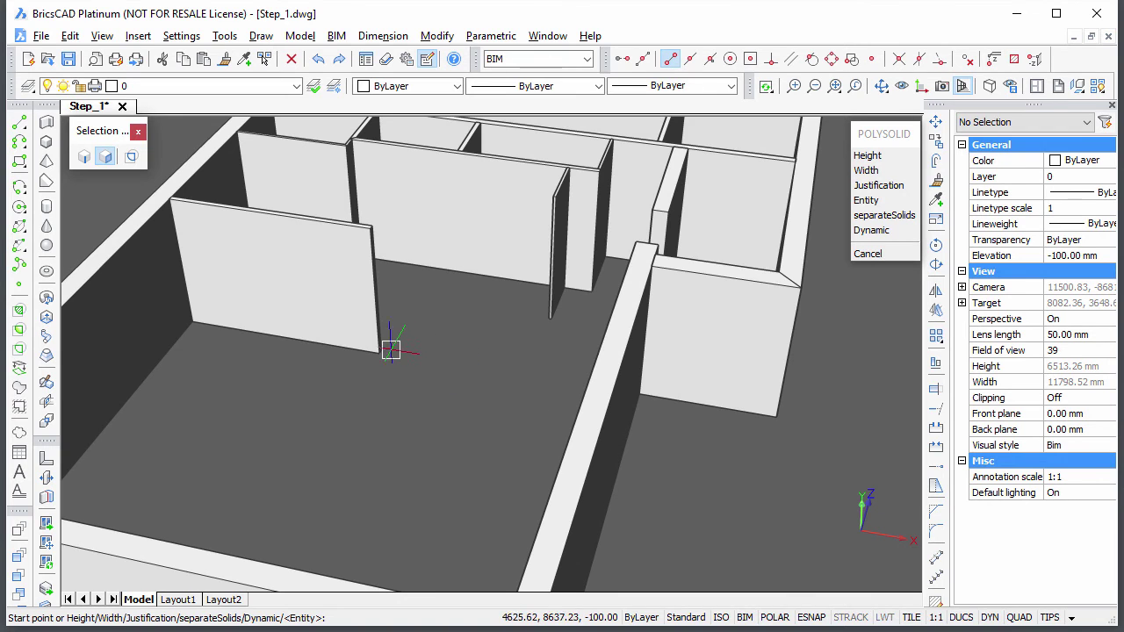
click(390, 345)
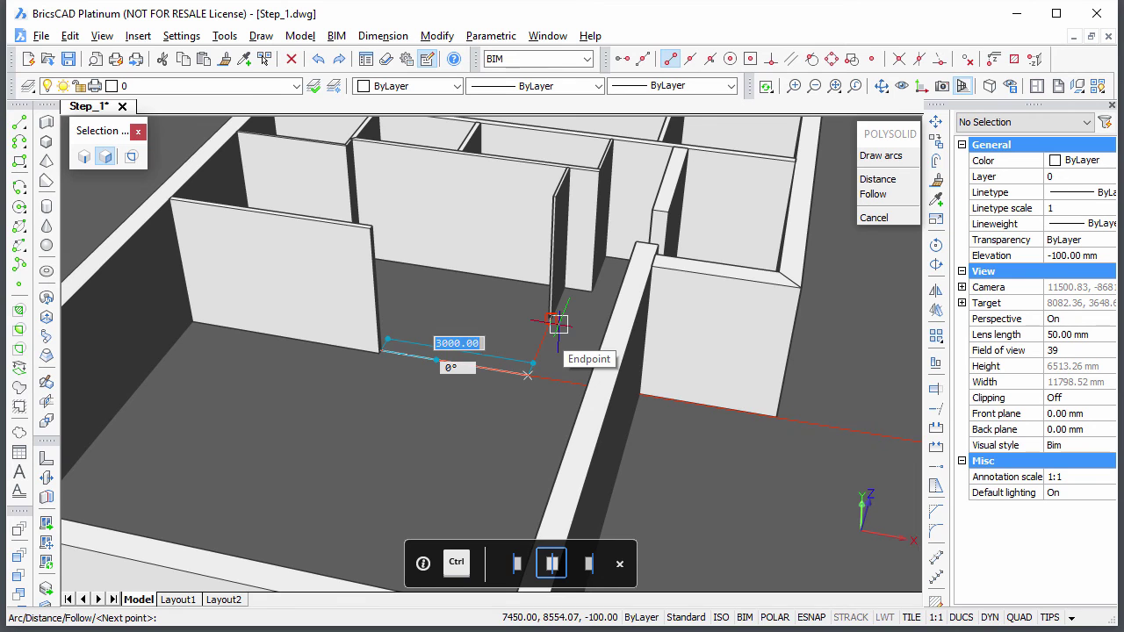
click(556, 323)
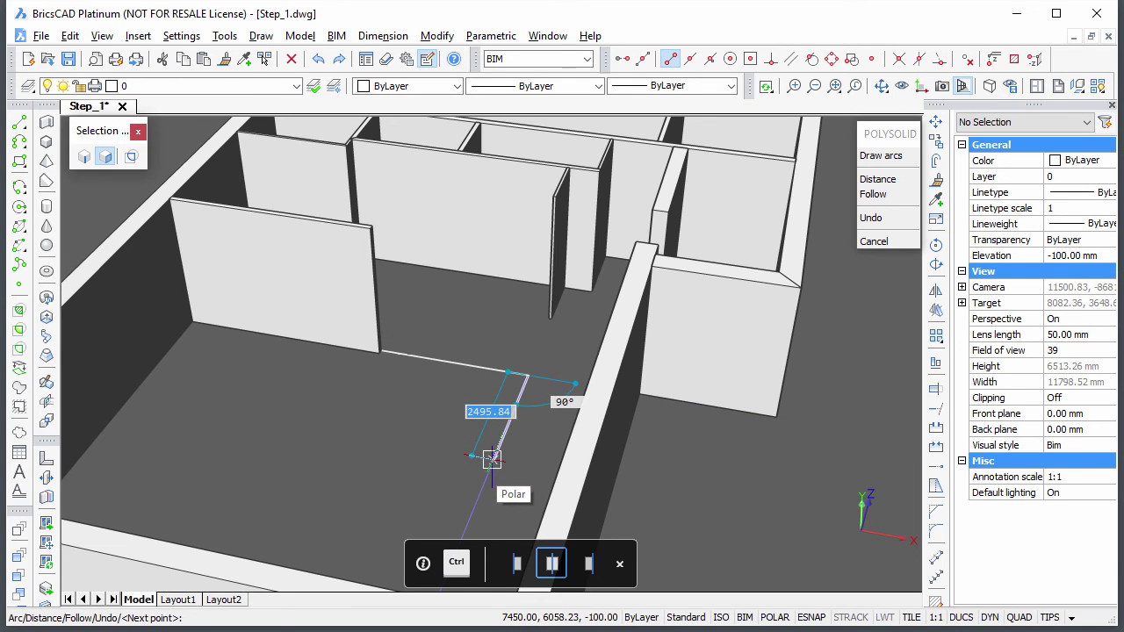
text(3400)
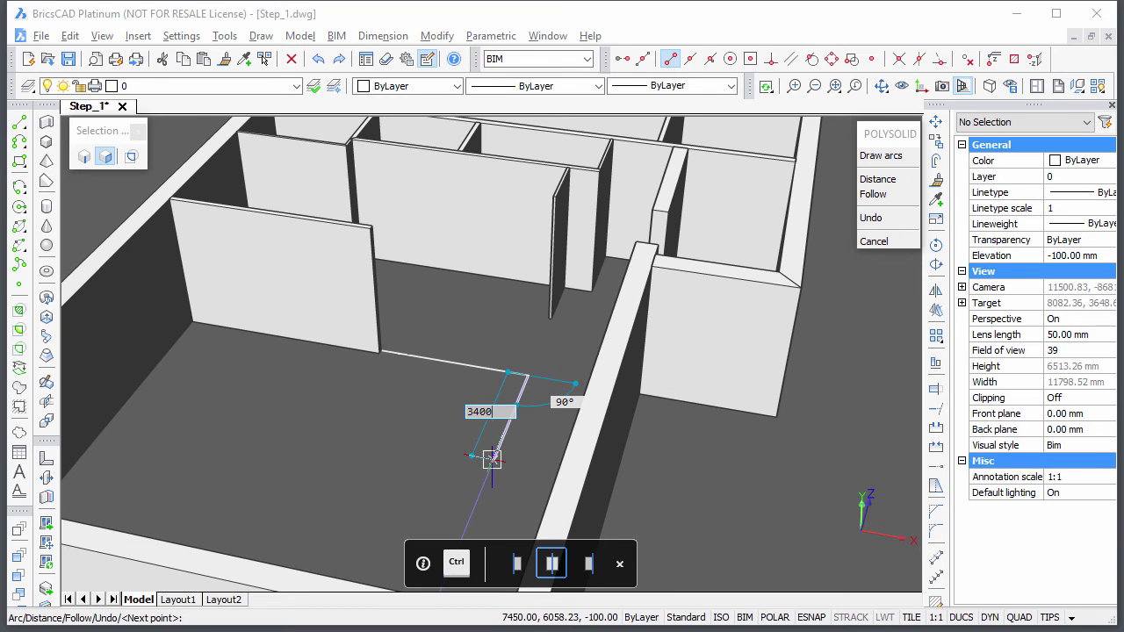
key(Return)
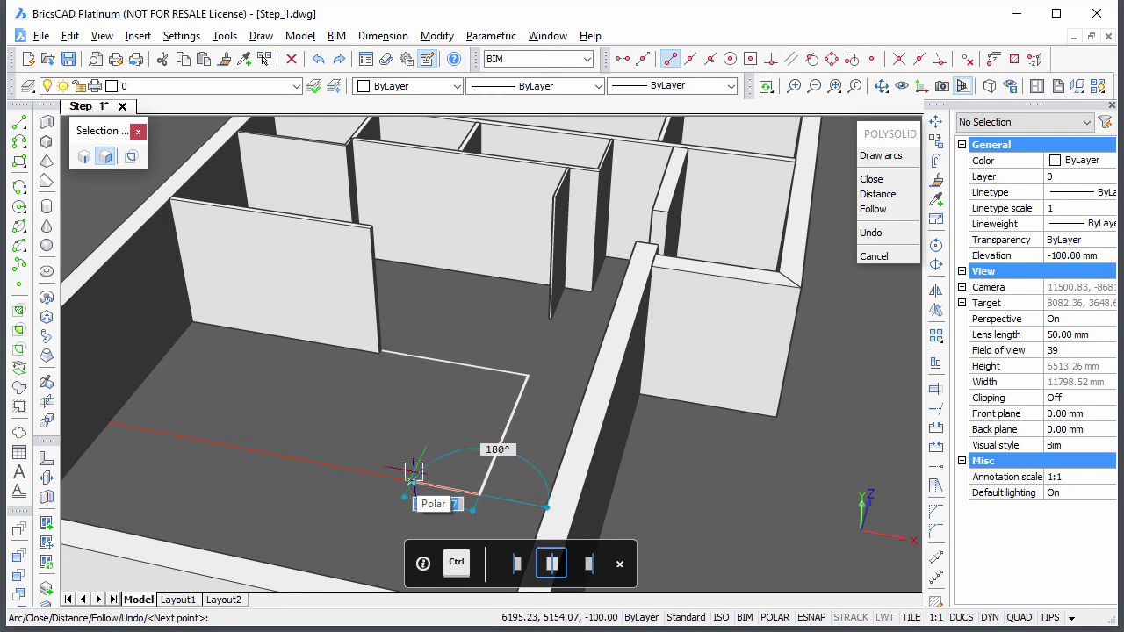
click(377, 355)
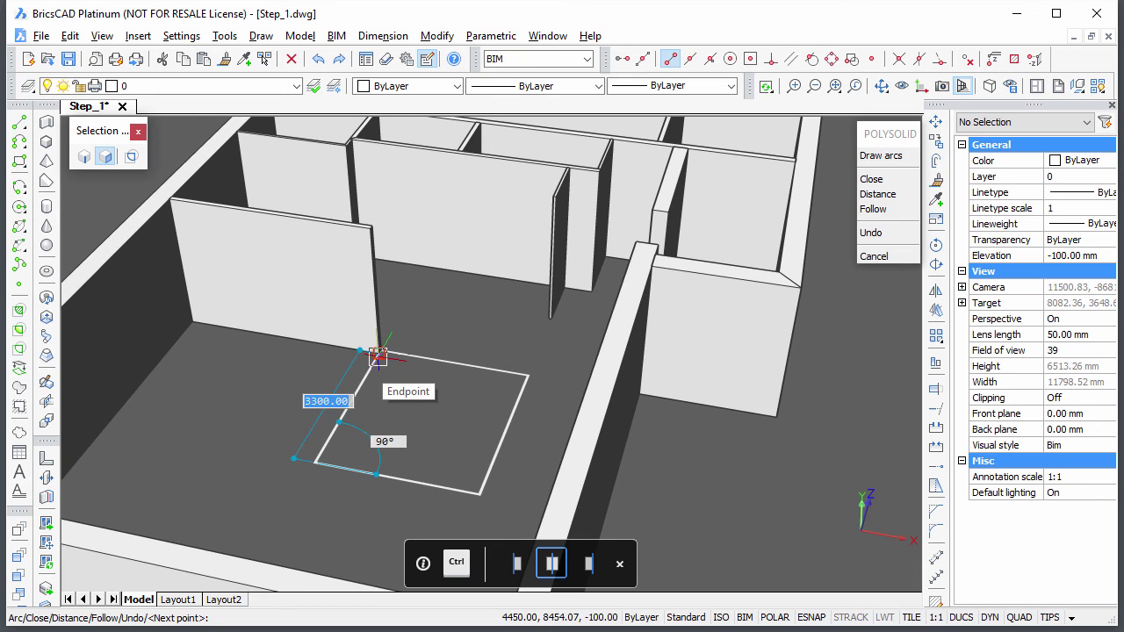
click(878, 180)
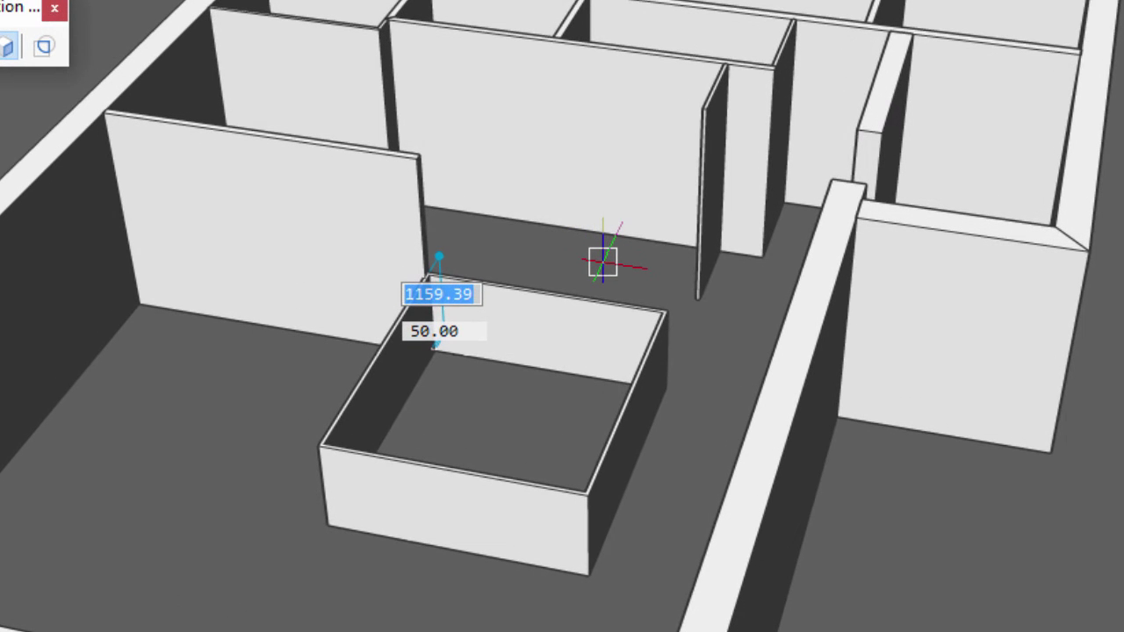
Give the rectangular polysolid a height of 100 mm and a width of 50 mm
text(100)
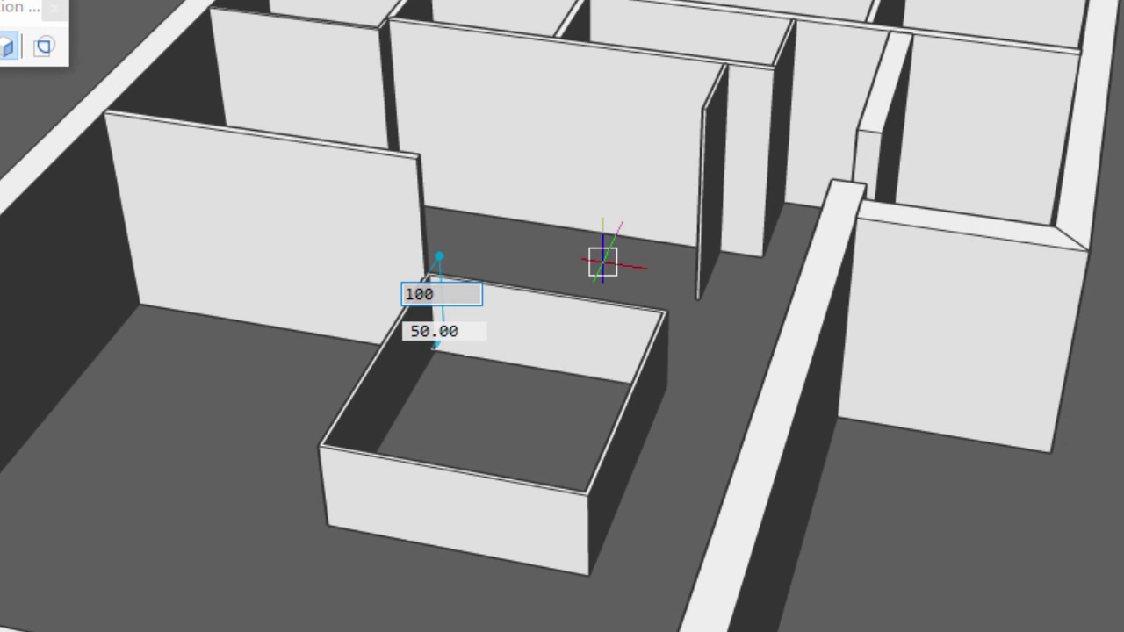
key(Tab)
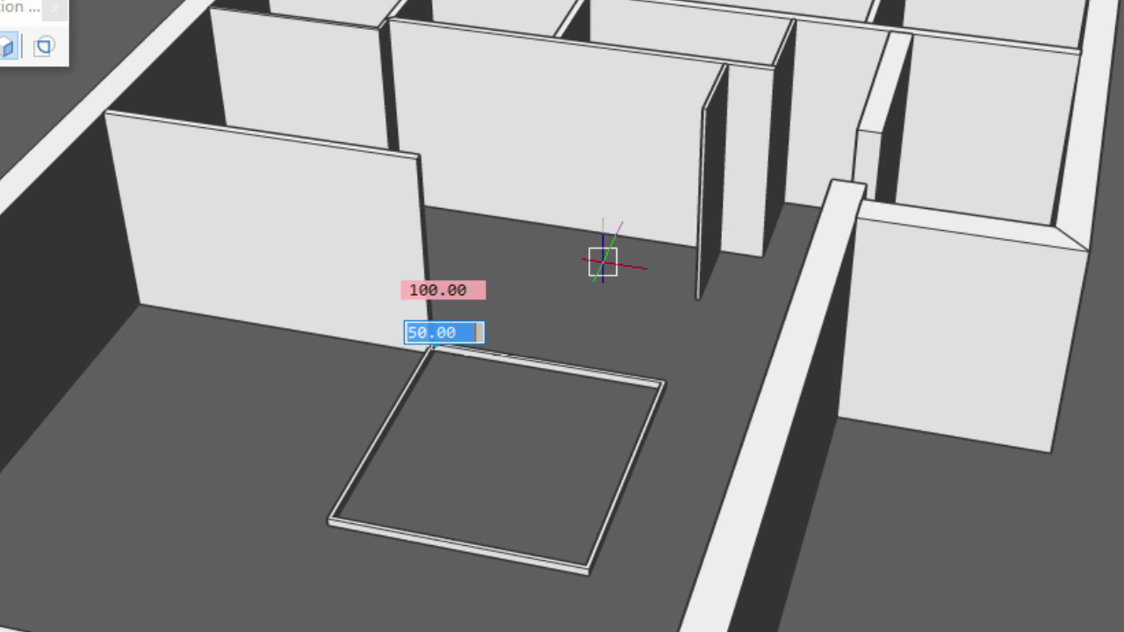
key(Return)
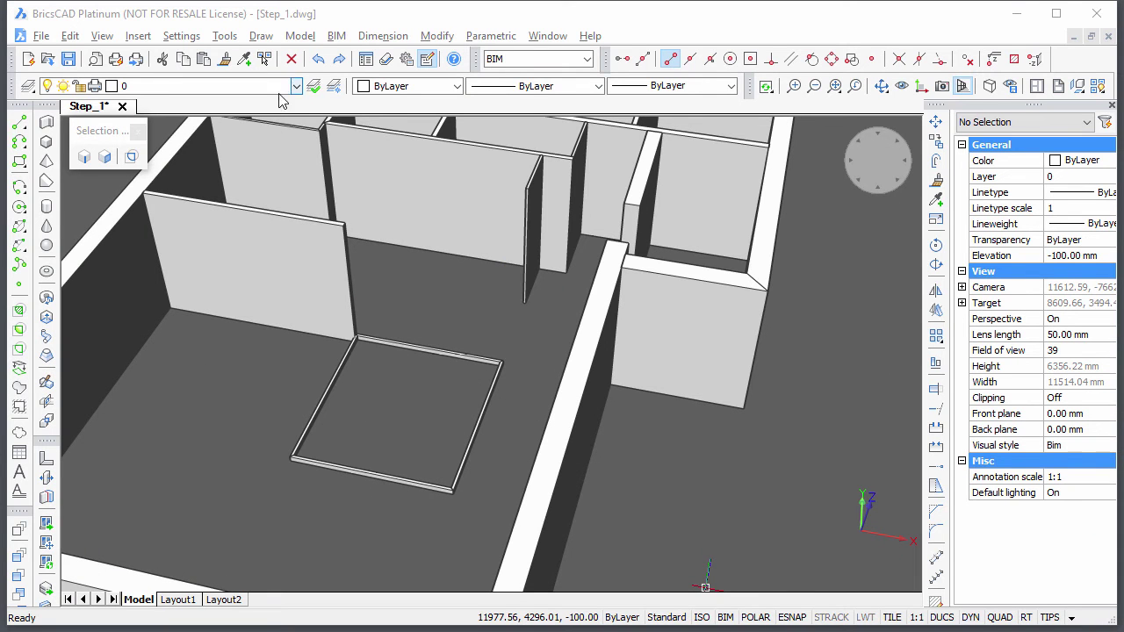
Make GlassWalls_0 the current layer
click(295, 86)
scroll(166, 215, down, 2)
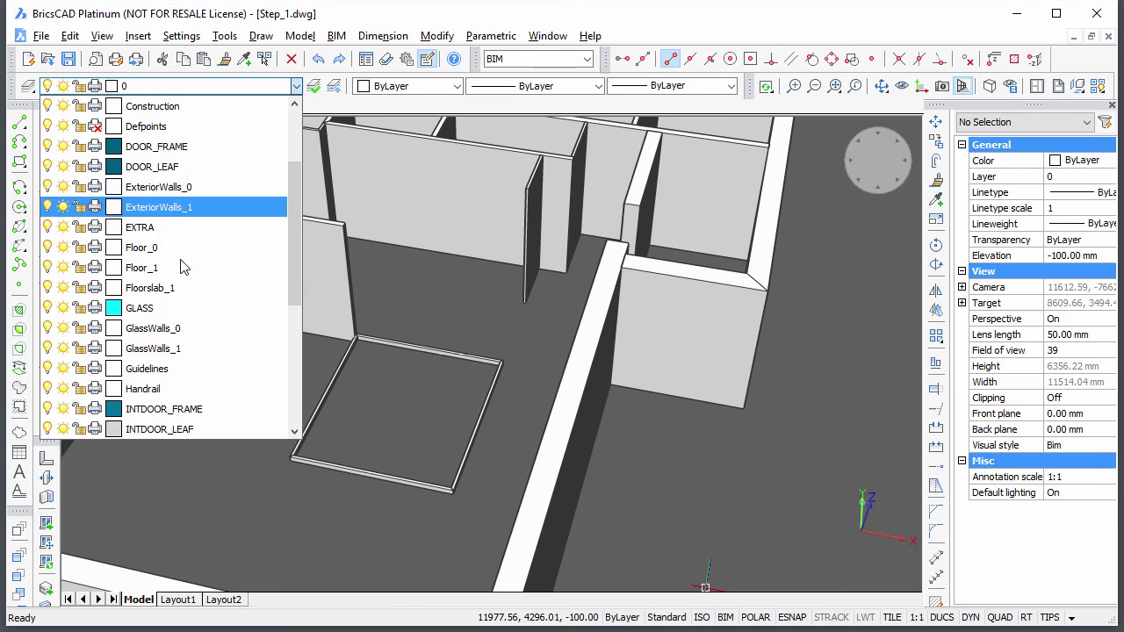
click(170, 328)
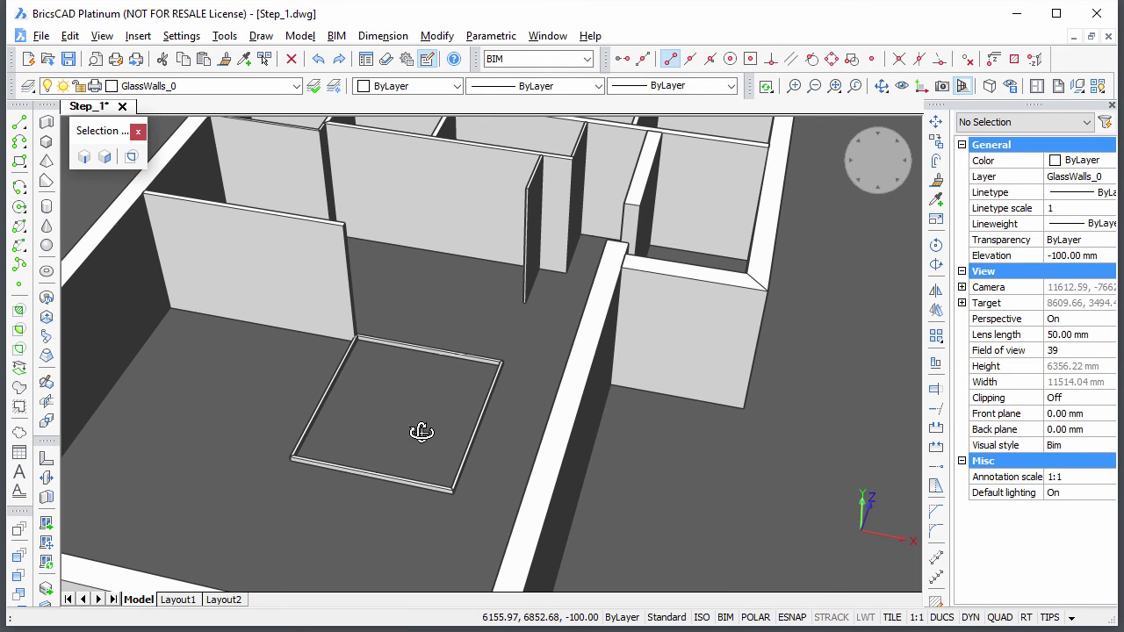
Trace the low rectangular frame's top outer corners with a closed polysolid 50 mm wide and 2750 mm high, up to the adjacent partition's top
shift+middle_drag(422, 432, 388, 425)
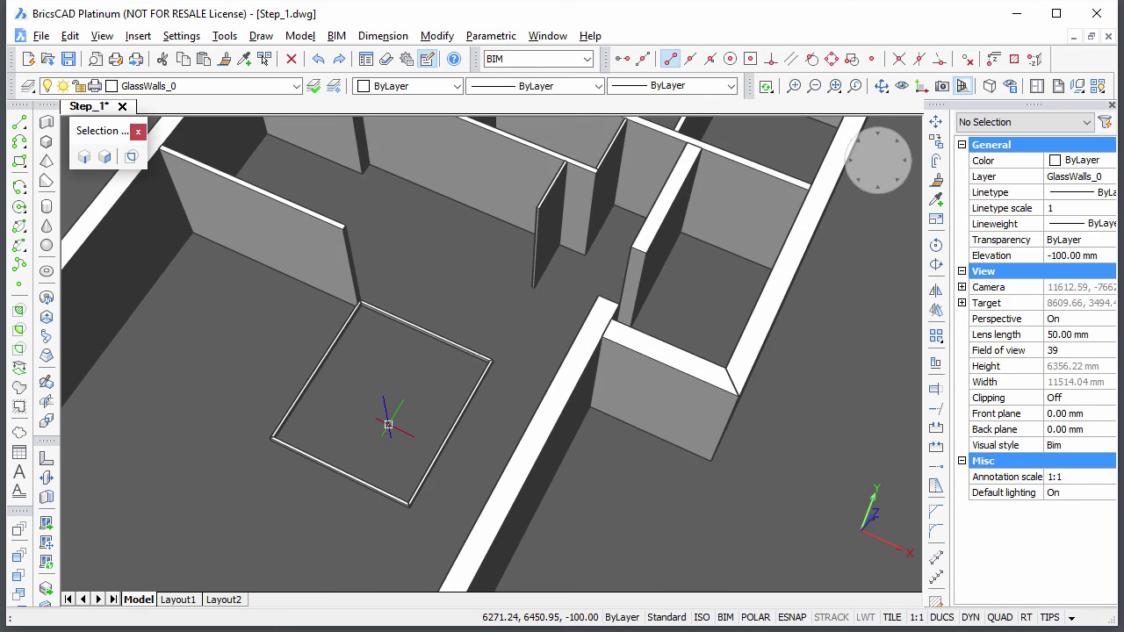
scroll(388, 425, up, 5)
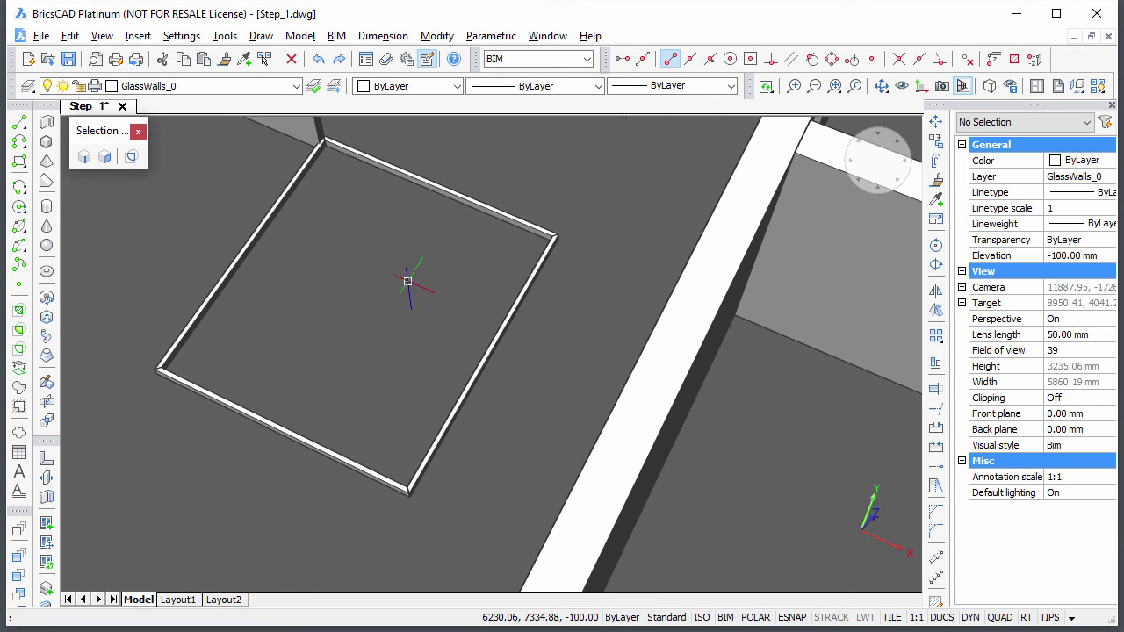
click(46, 122)
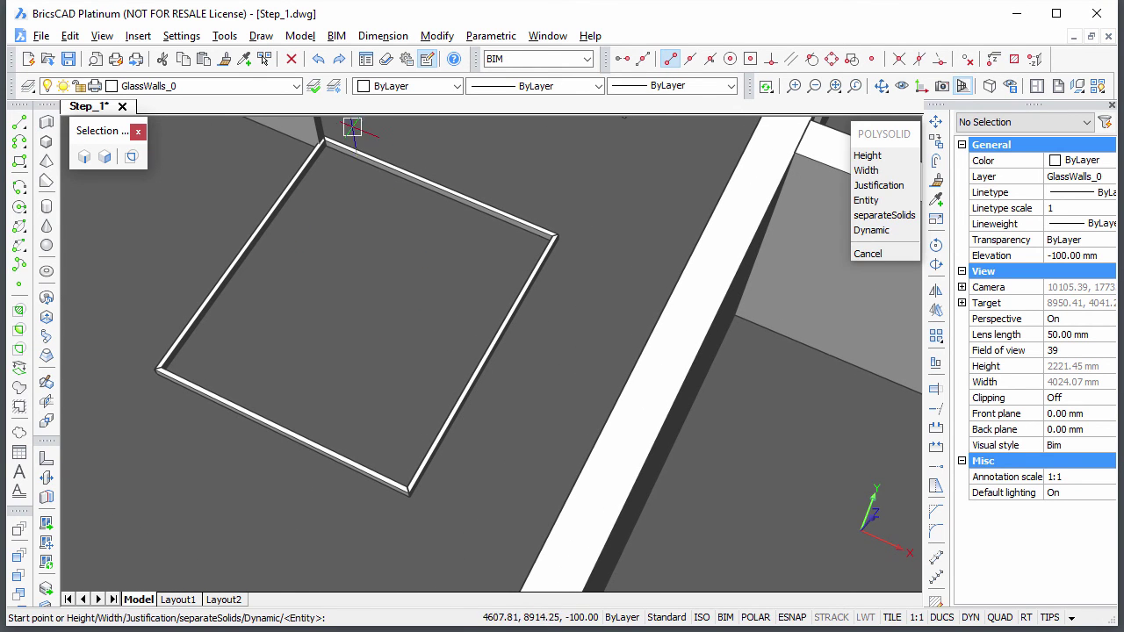
click(333, 126)
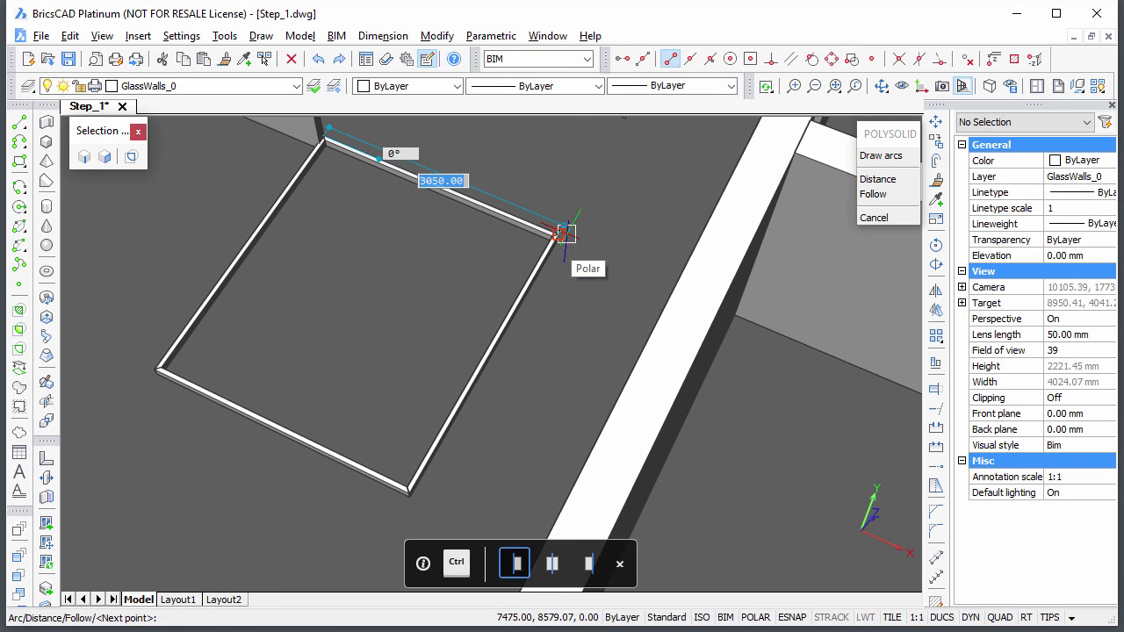
click(563, 233)
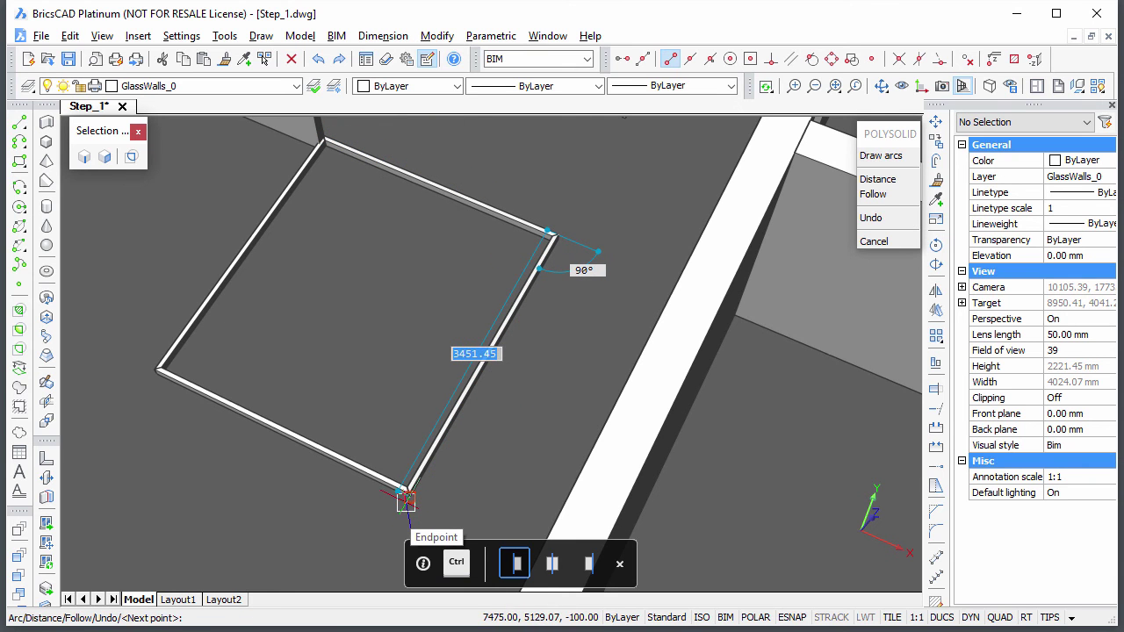
click(405, 499)
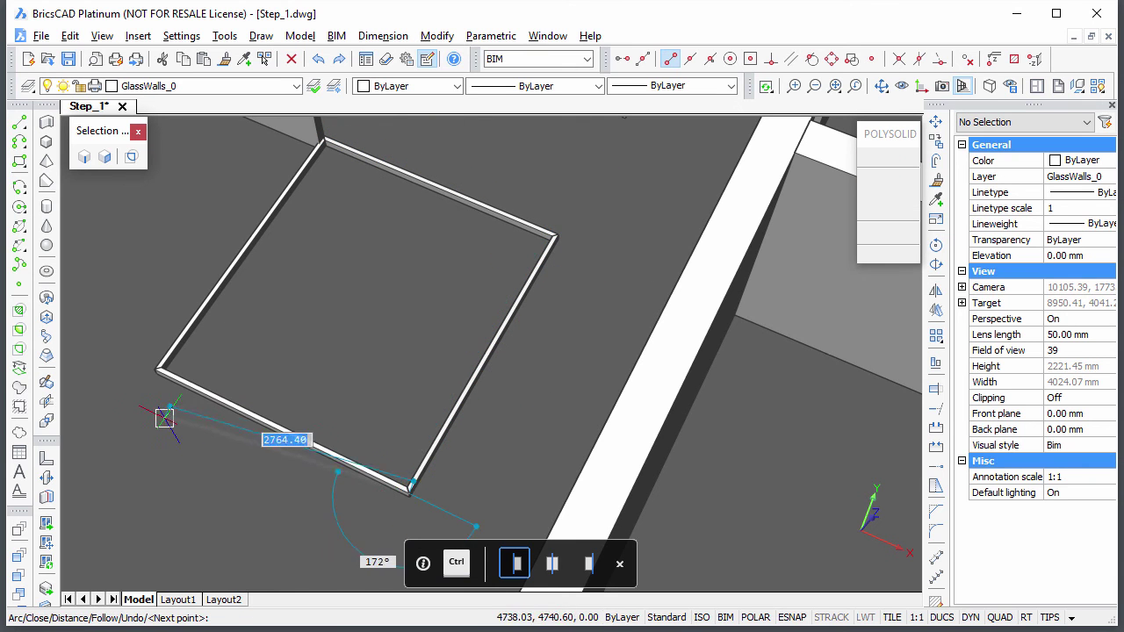
click(149, 367)
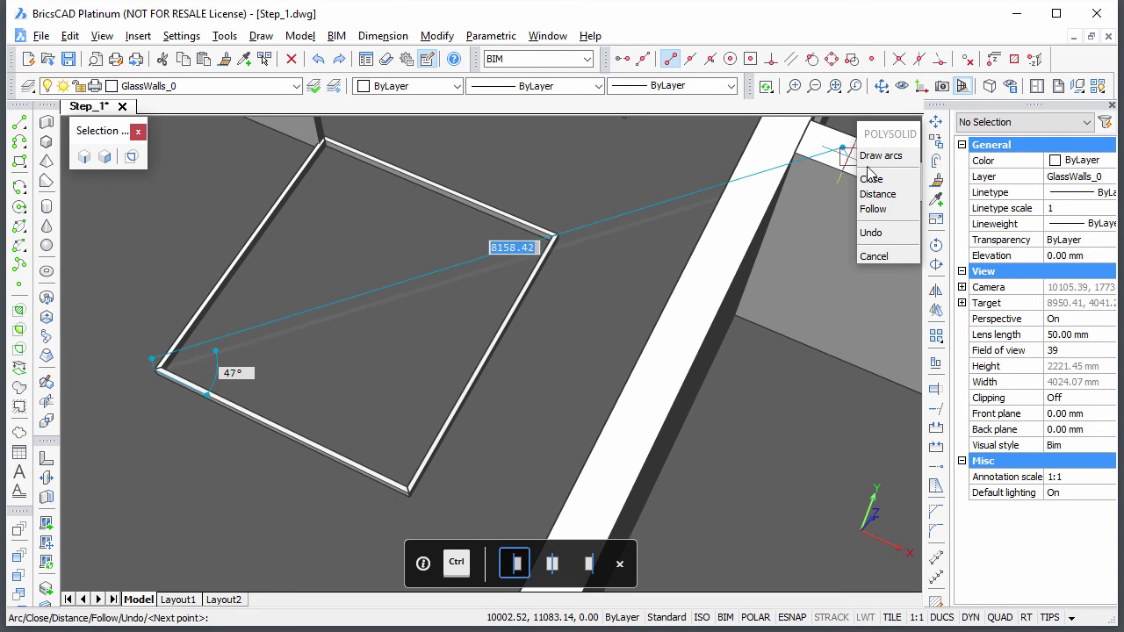
click(872, 178)
scroll(457, 225, up, 3)
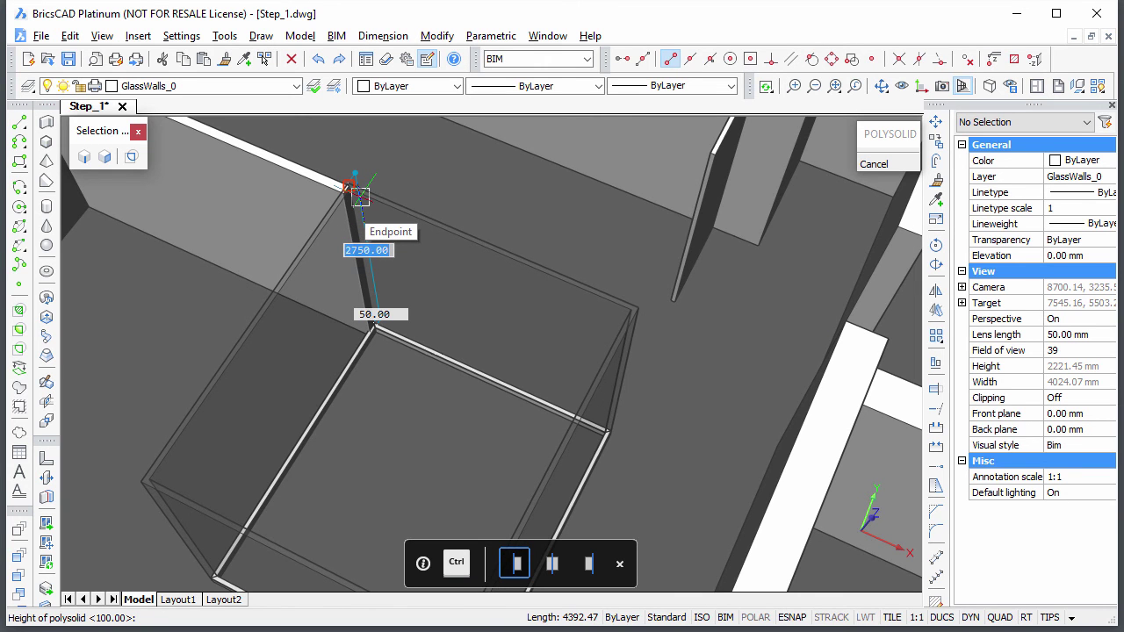
click(359, 195)
Make Columns_0 the current layer and show the whole building from the opposite side
click(296, 85)
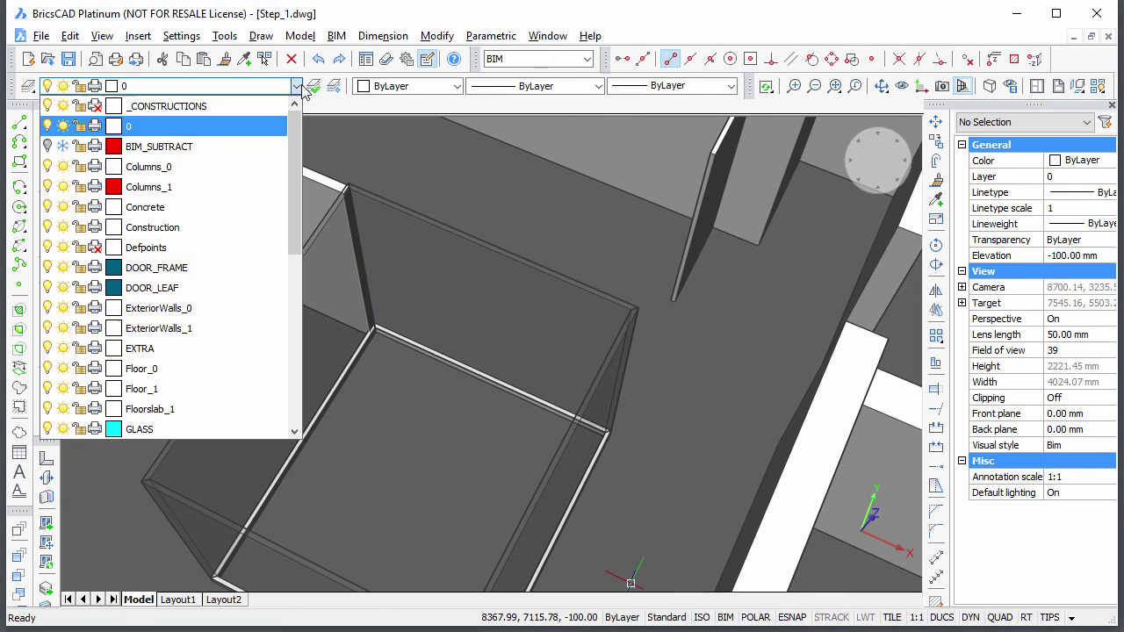
click(201, 166)
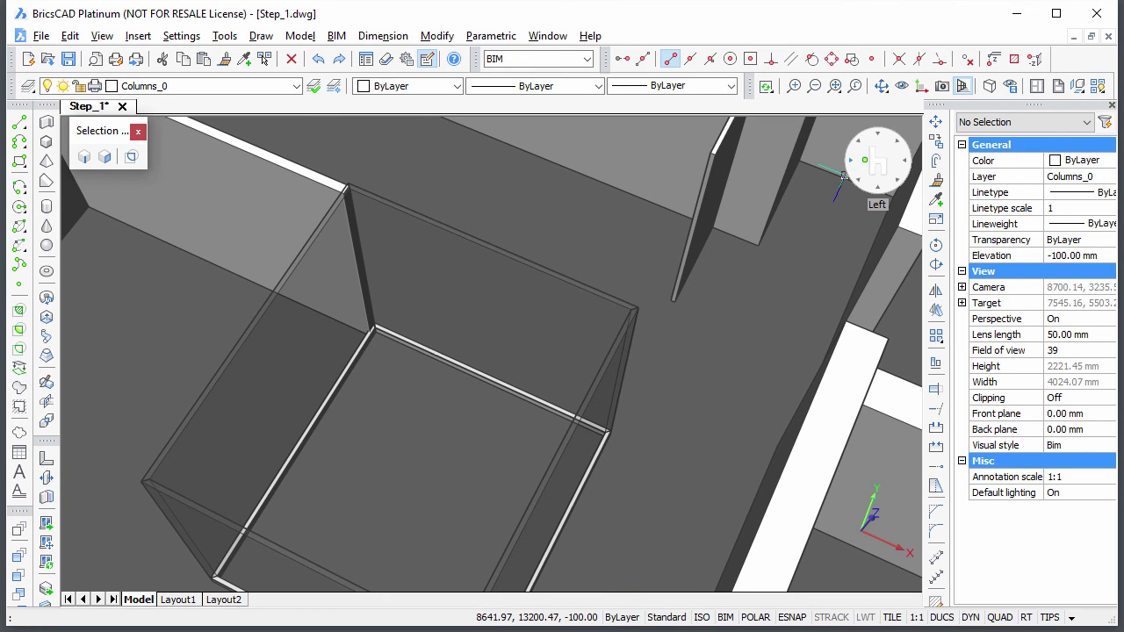
click(893, 145)
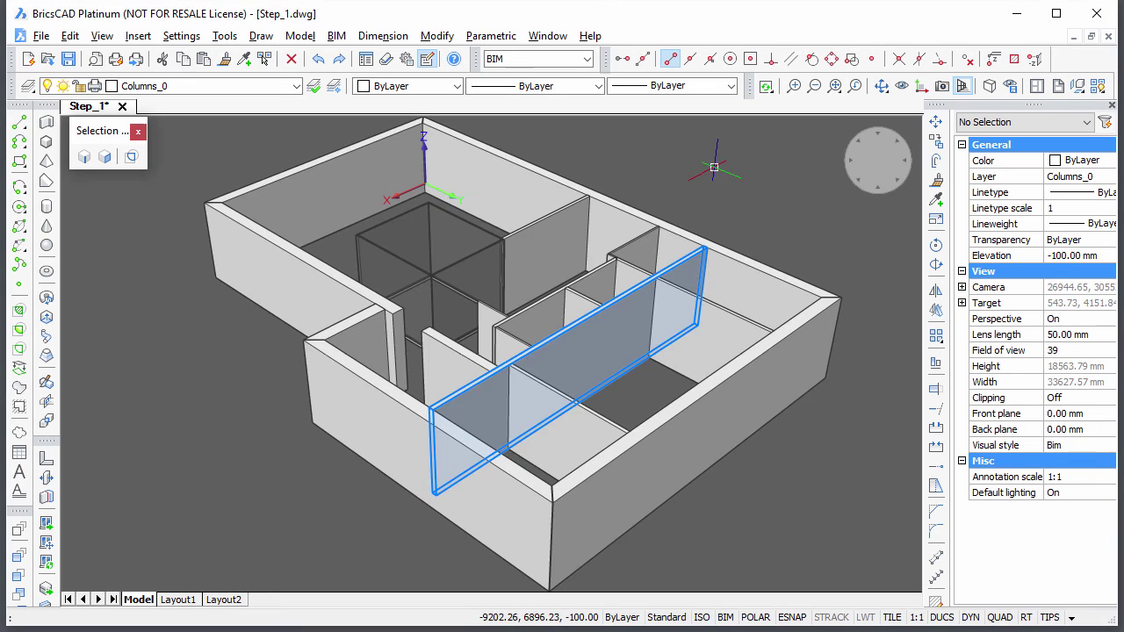
shift+middle_drag(716, 171, 667, 445)
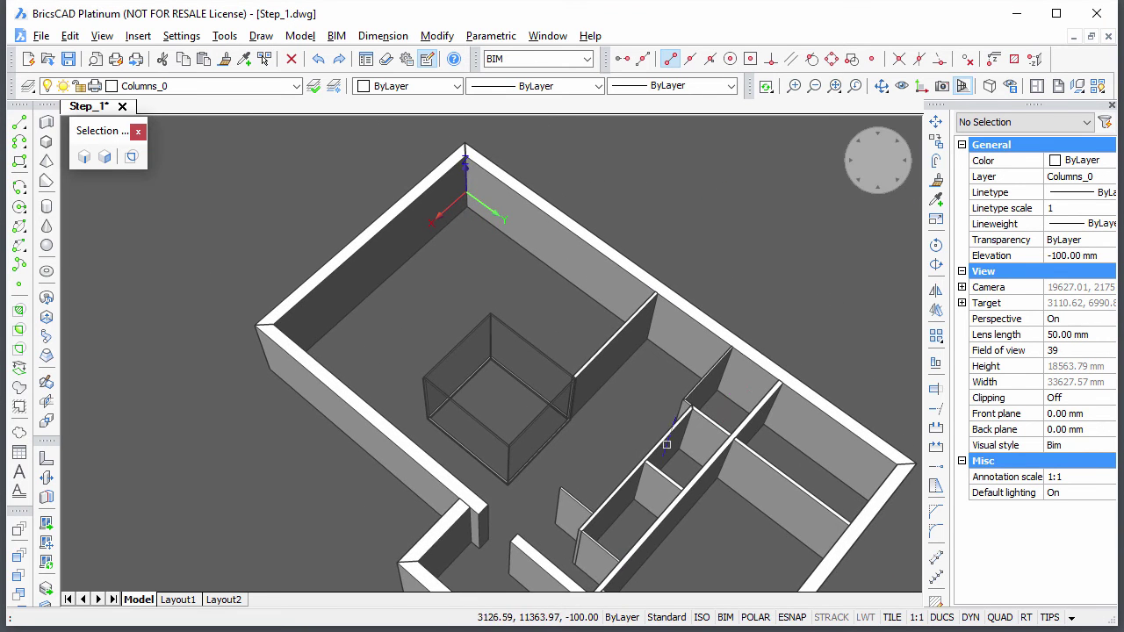
Draw a circle centred at 750,750 with a 300 mm radius near the building's inside corner
scroll(615, 443, up, 5)
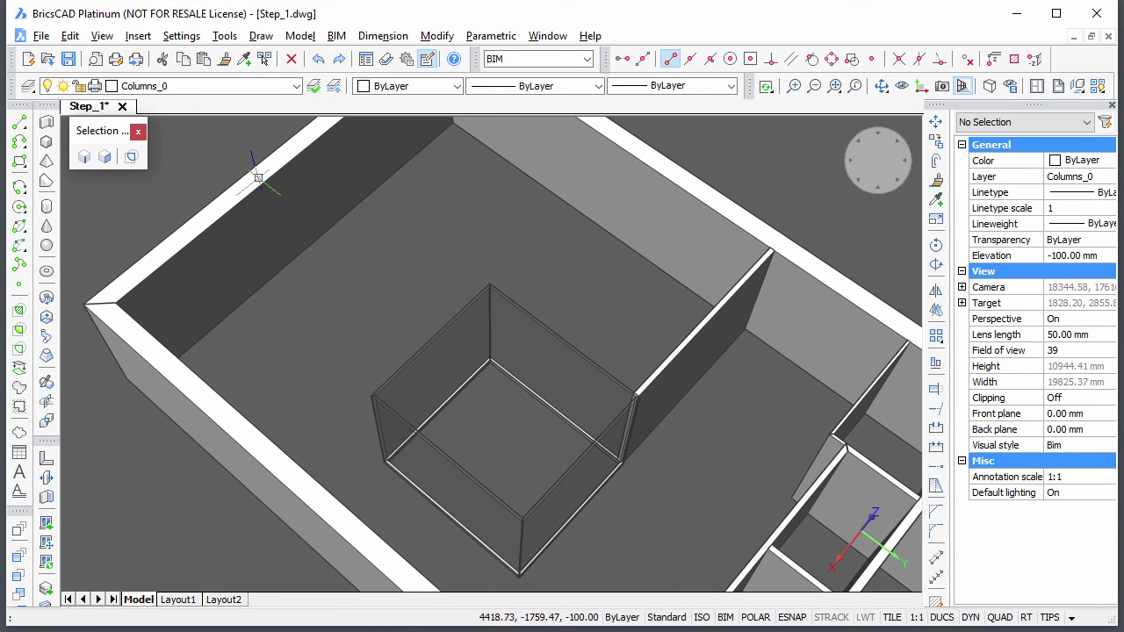
click(21, 207)
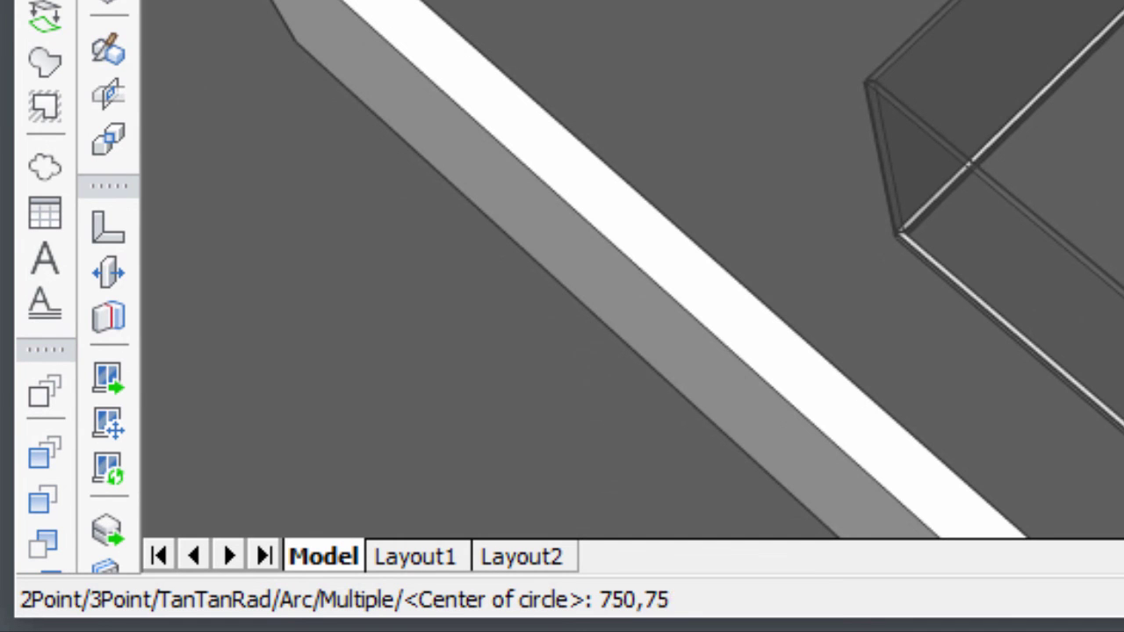
text(750,750)
key(Return)
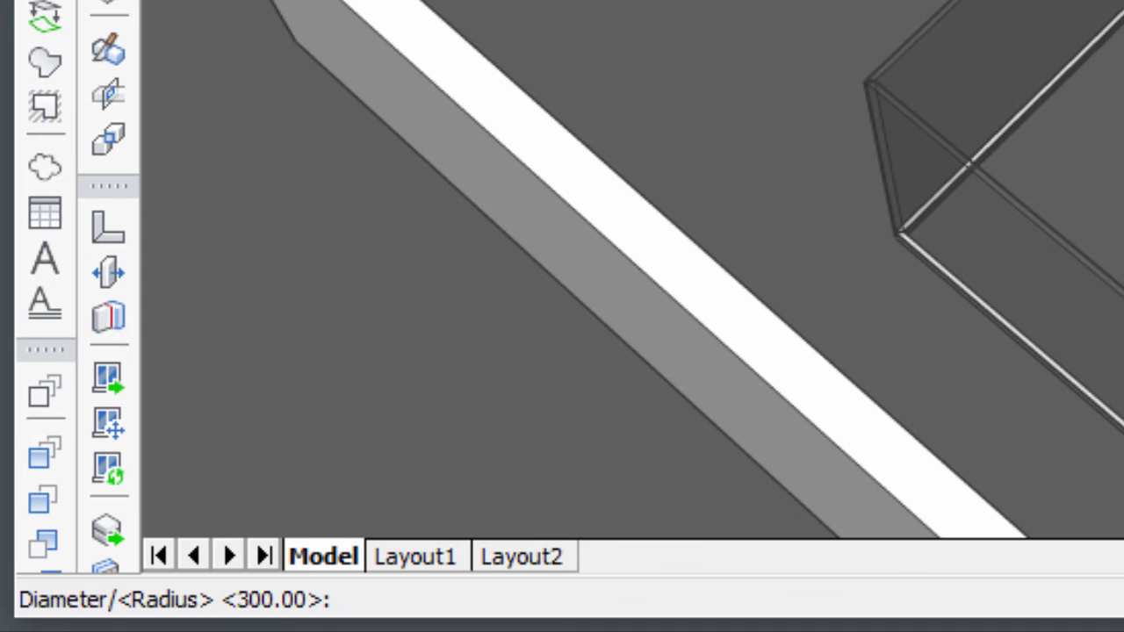
key(Return)
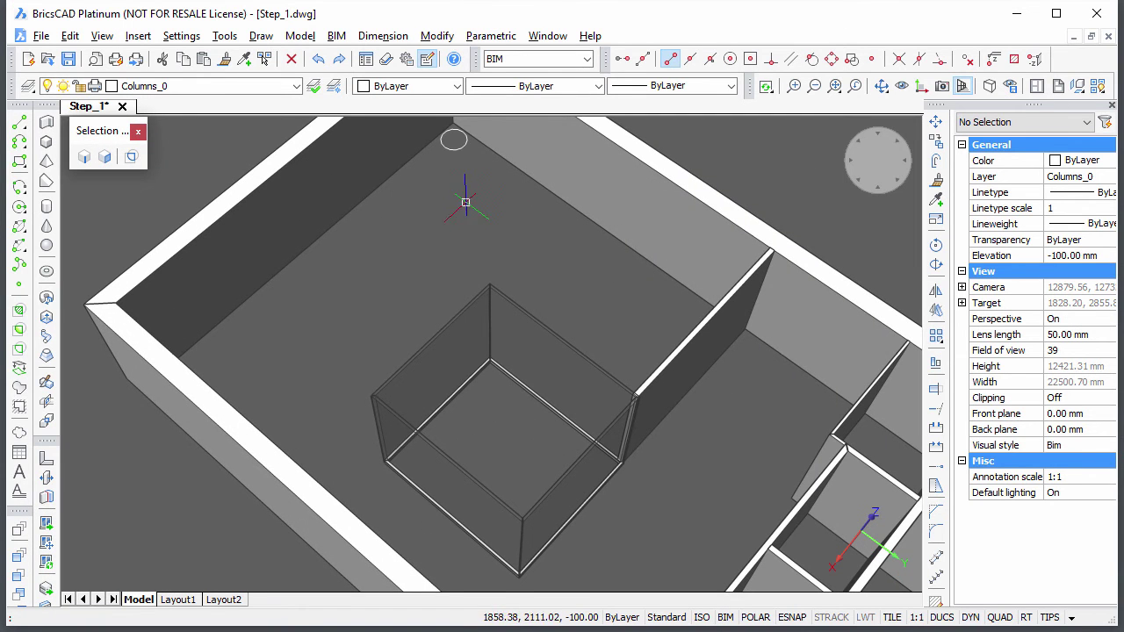
Extrude the corner circle into a round column reaching the top of the outer wall
middle_drag(455, 168, 488, 266)
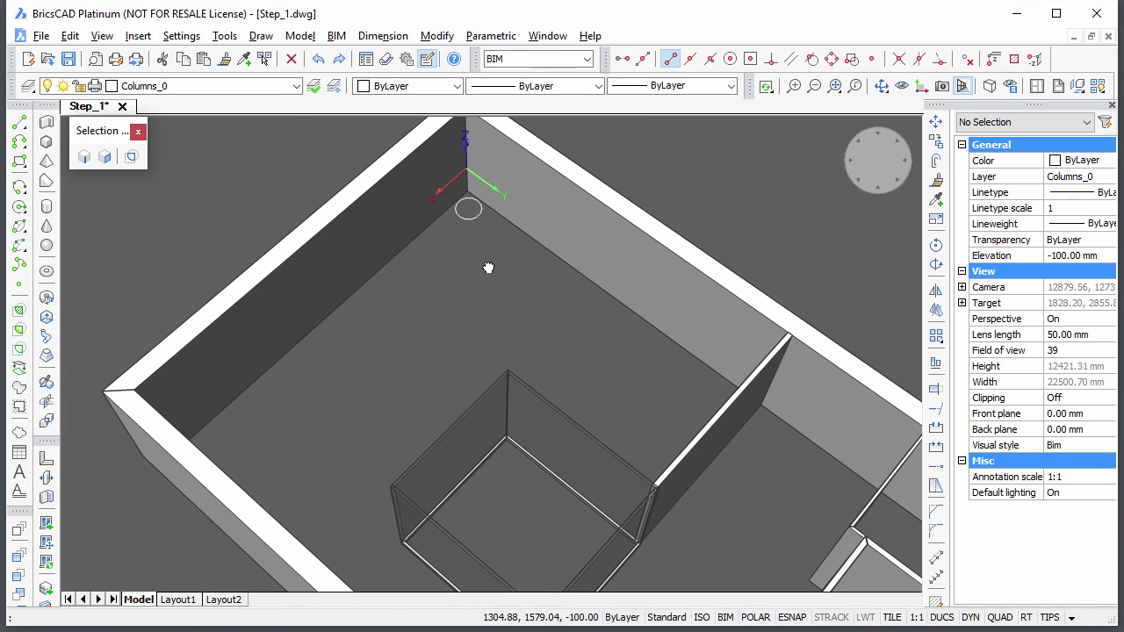
click(474, 220)
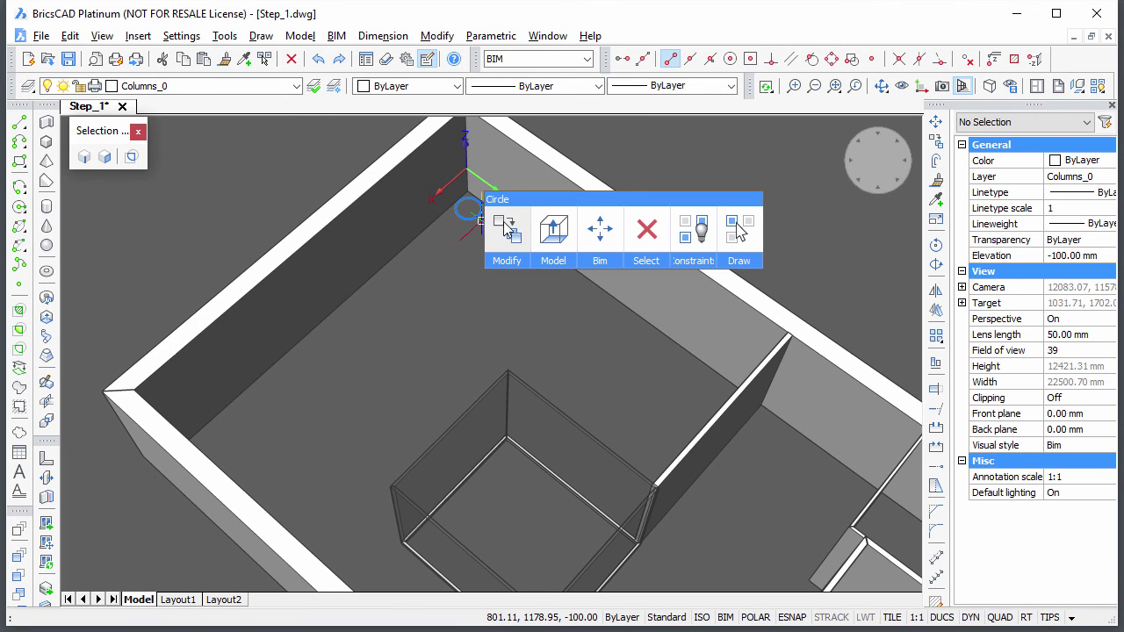
click(553, 225)
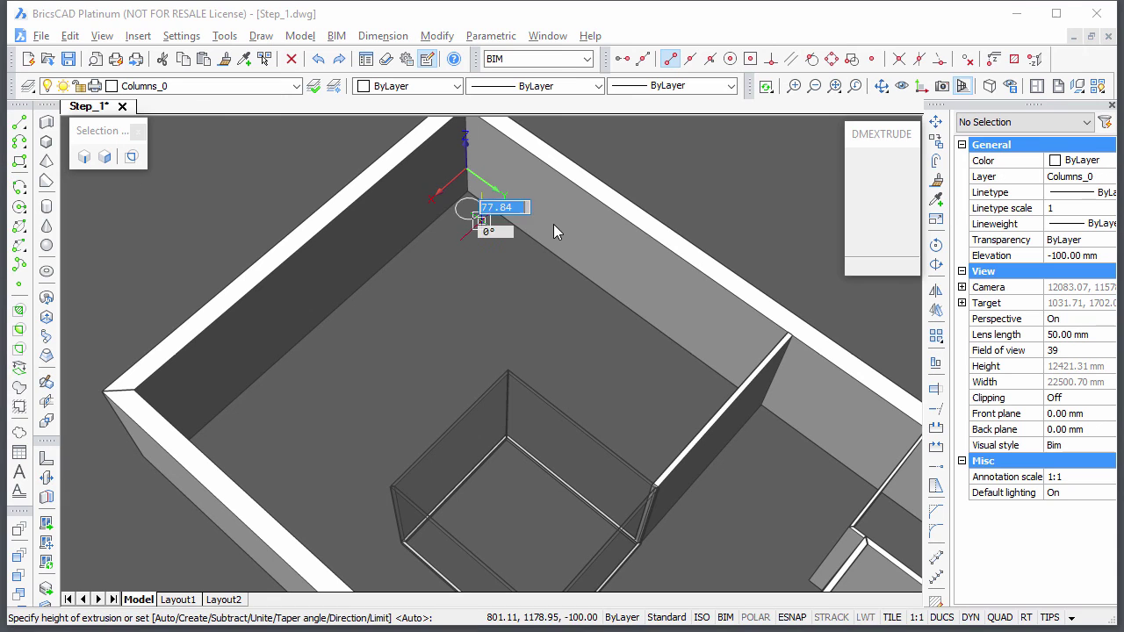
click(205, 315)
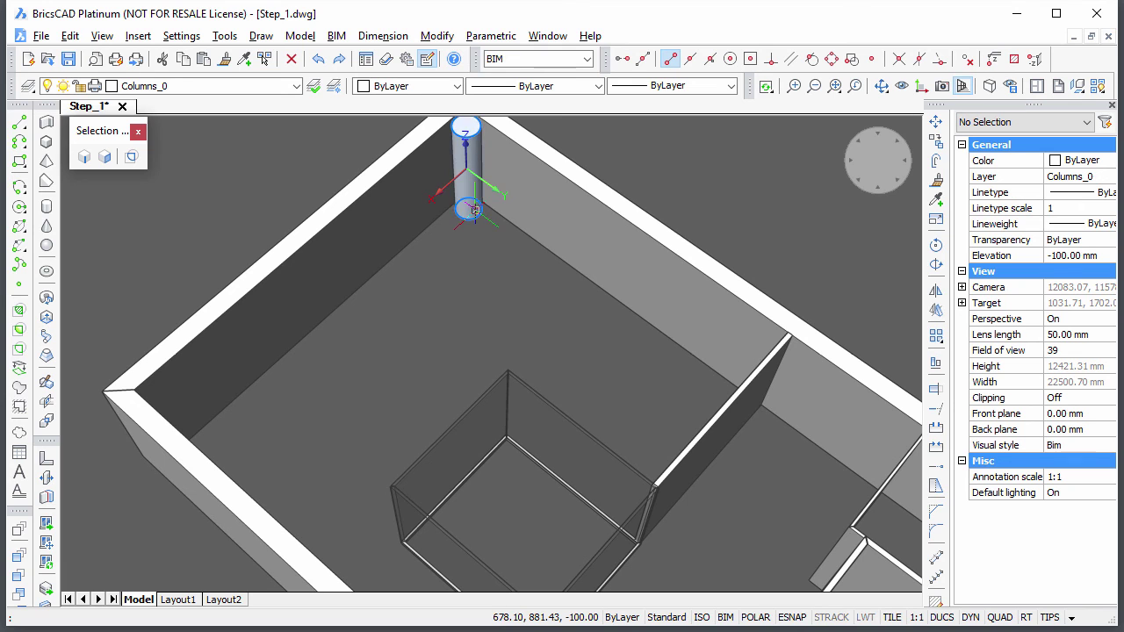
Copy the corner column 7050 mm along the X axis, parallel to the adjacent outer wall
mouse_move(478, 211)
click(509, 220)
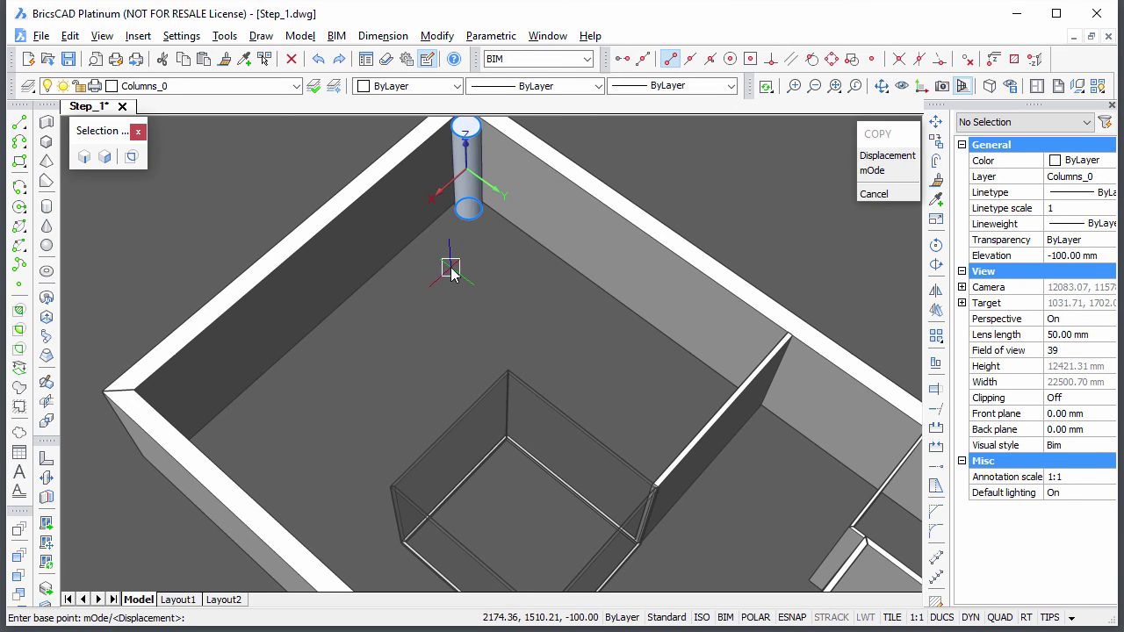
click(453, 268)
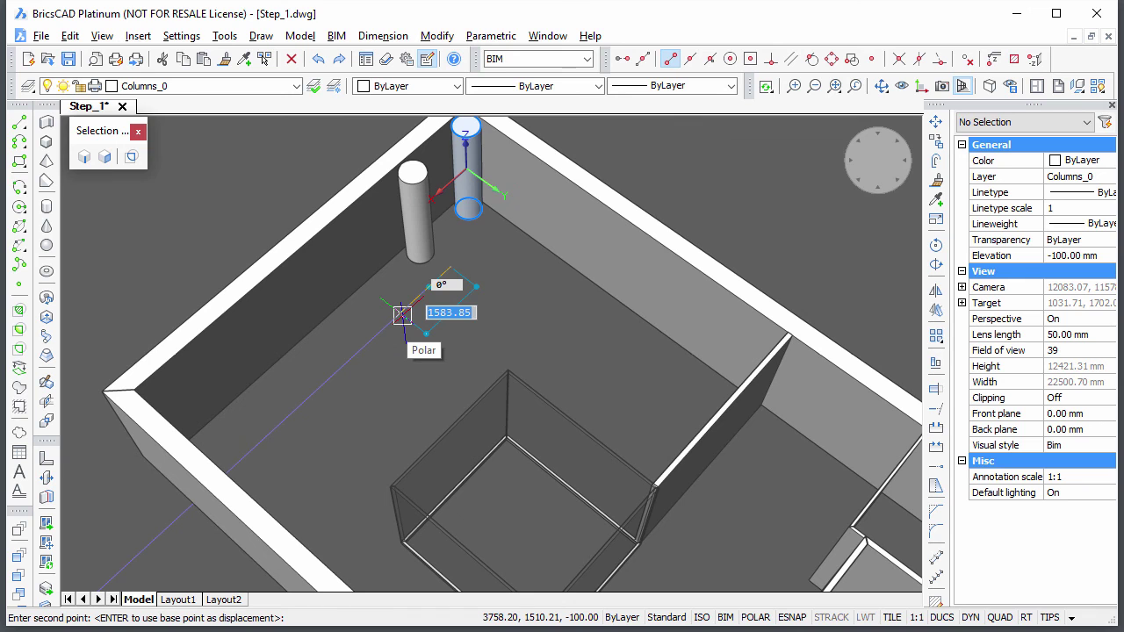
text(7)
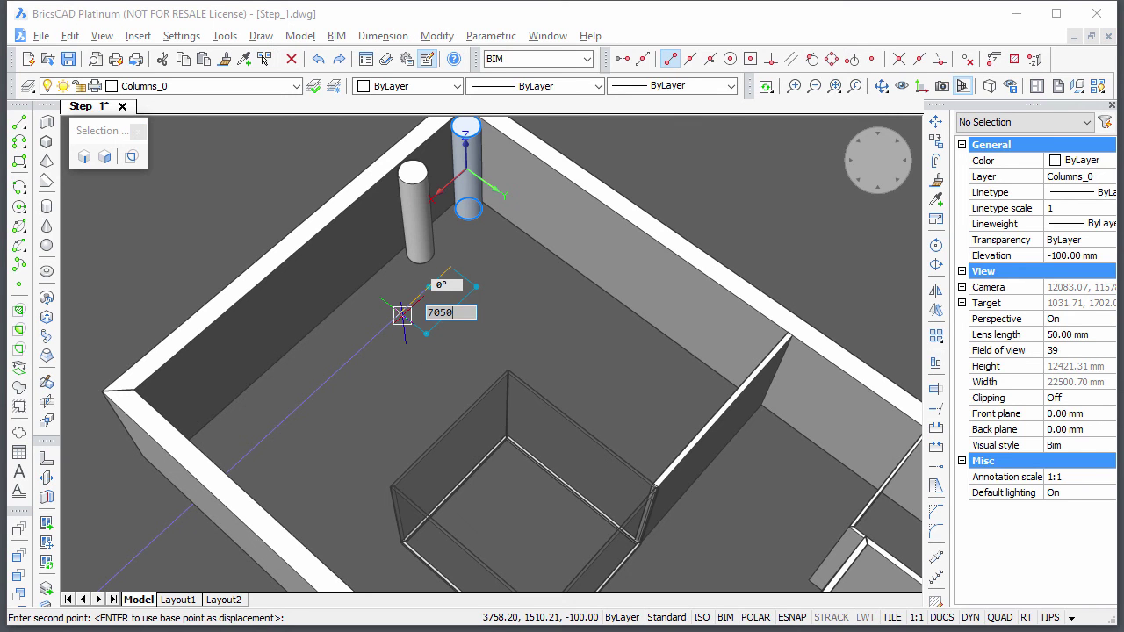
text(050)
key(Return)
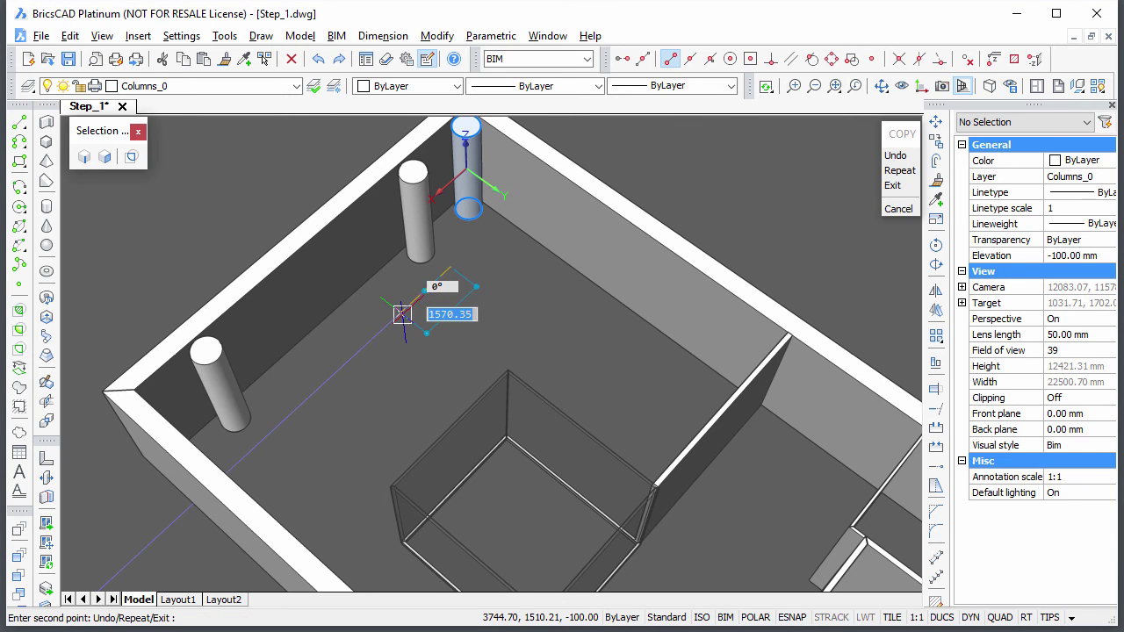
key(Escape)
Copy both columns 4150 mm along the Y axis, repeat the copy once, and show the building from the top front left
click(225, 416)
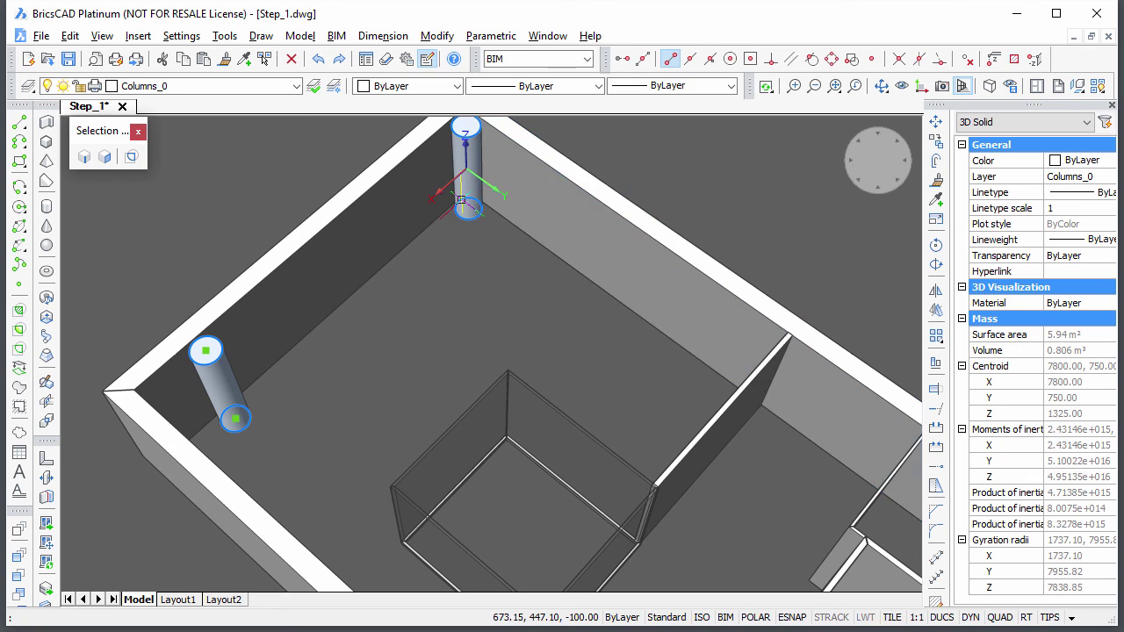
click(582, 206)
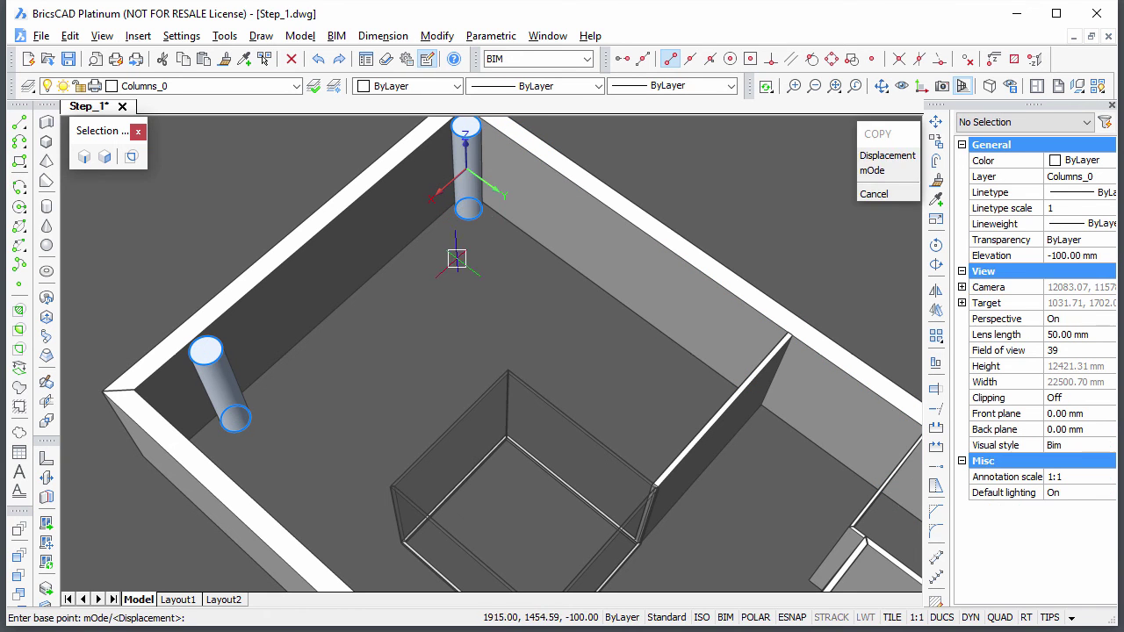
click(455, 259)
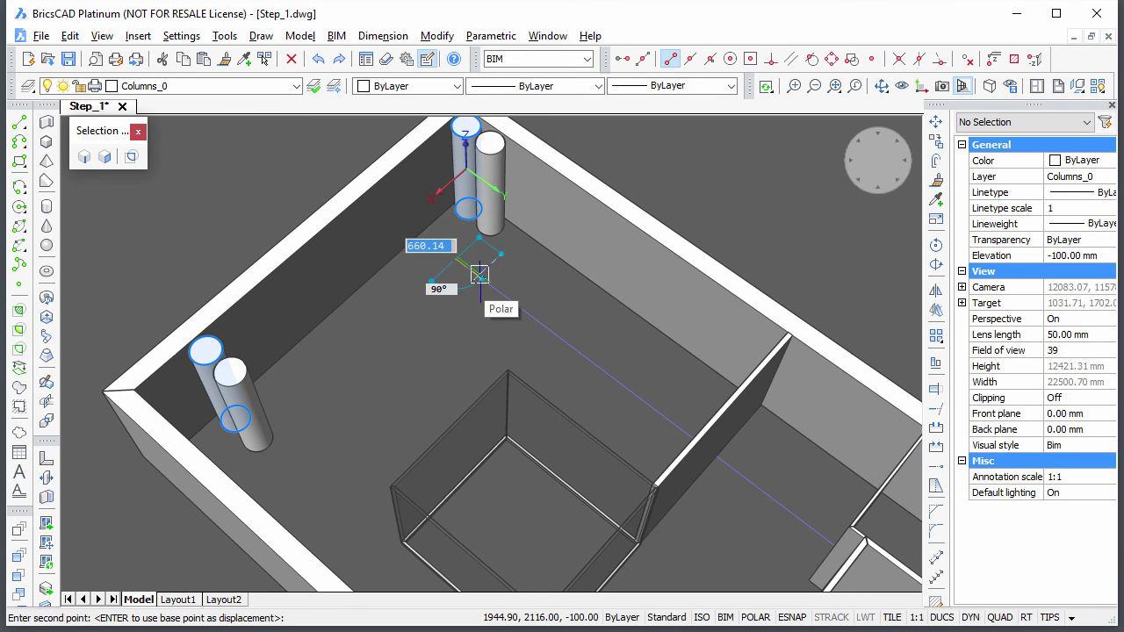
text(4150)
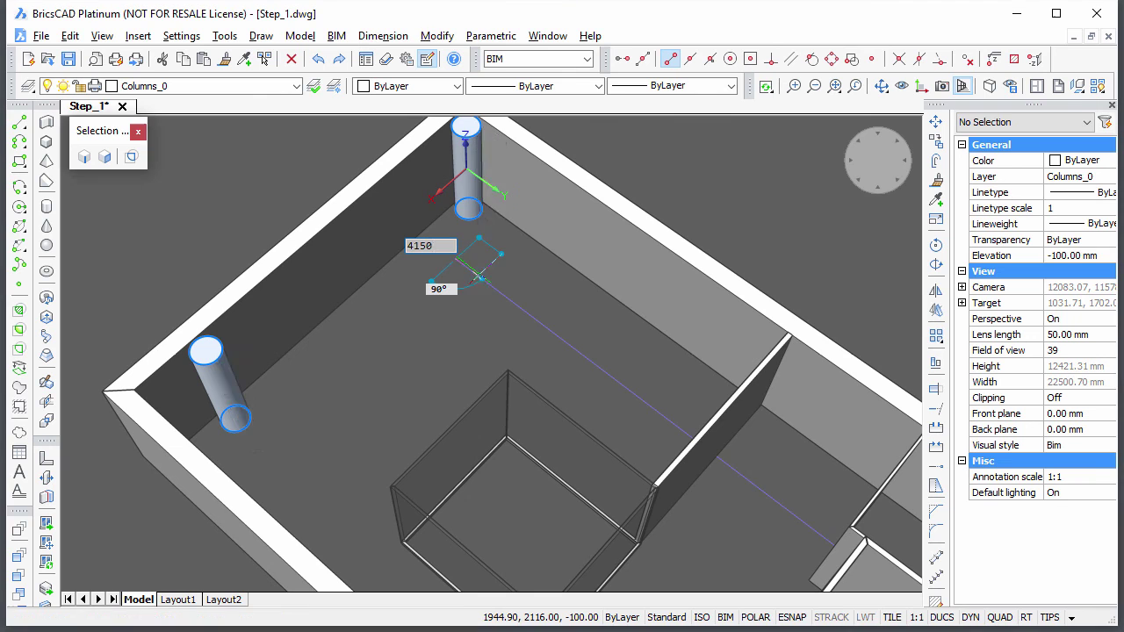
key(Return)
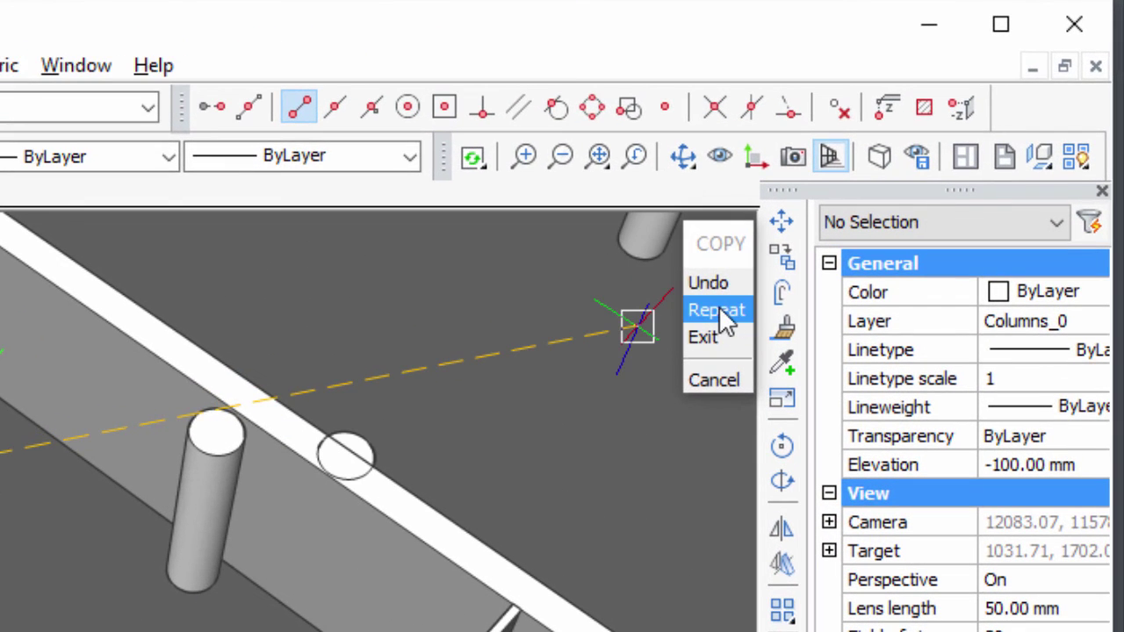
click(719, 310)
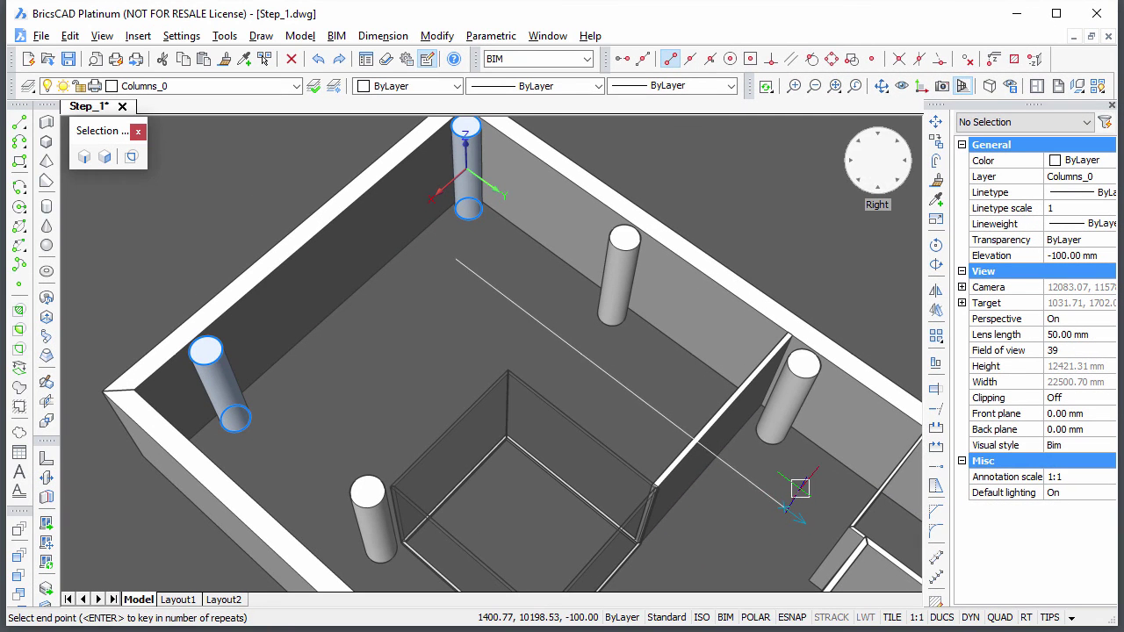
key(Escape)
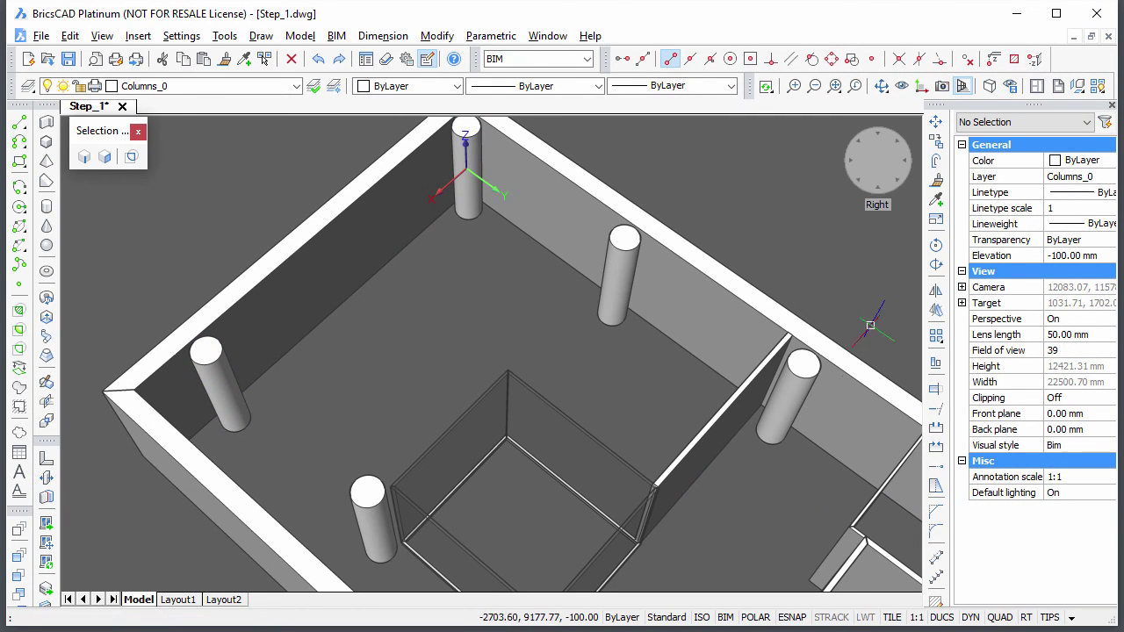
click(878, 197)
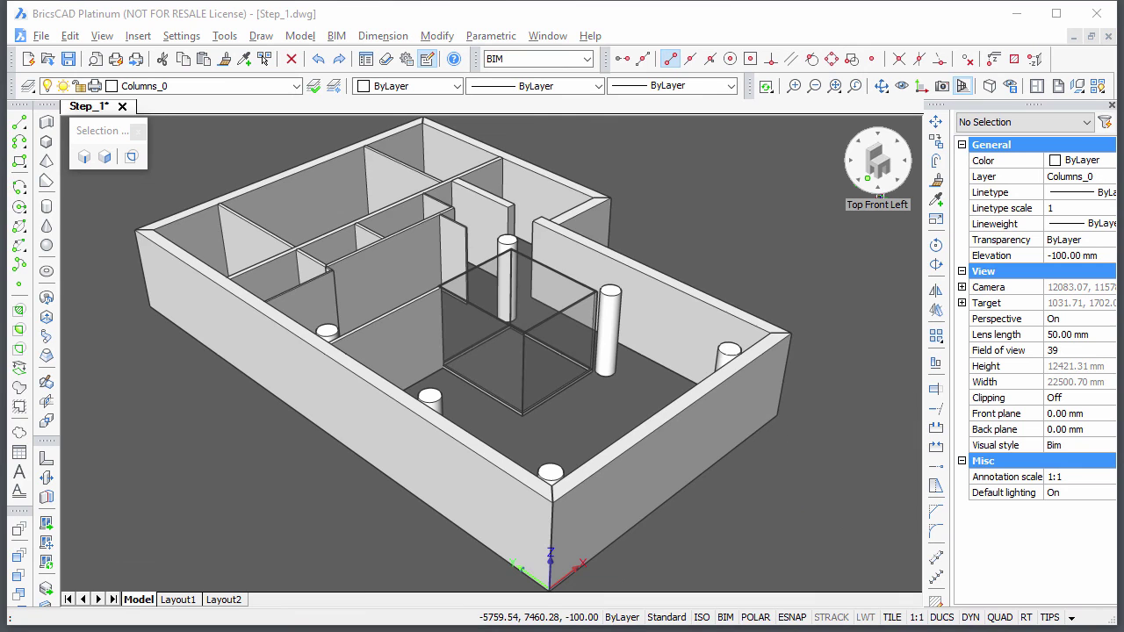